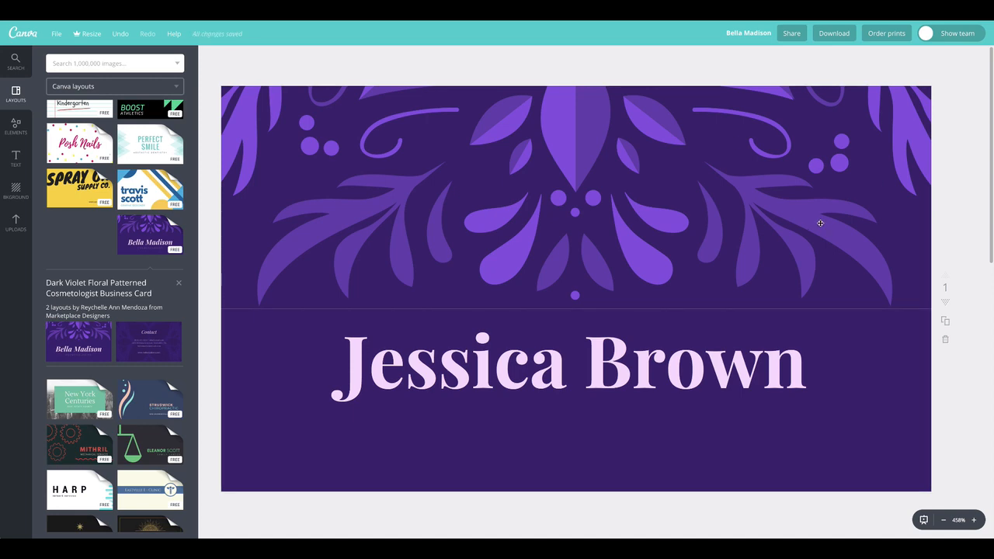
mouse_move(626, 359)
left_mouse_down()
mouse_move(627, 381)
mouse_move(636, 350)
left_mouse_up()
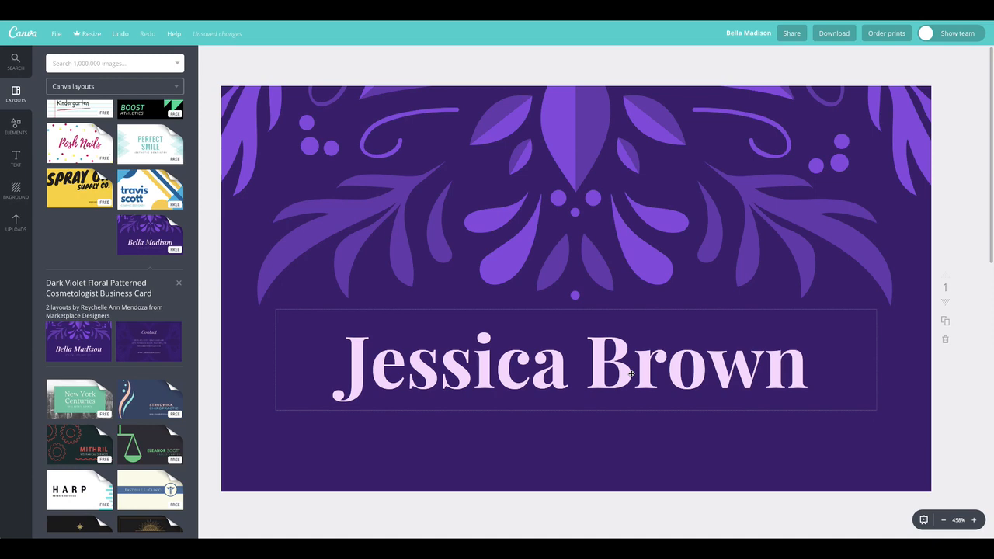
left_click(631, 374)
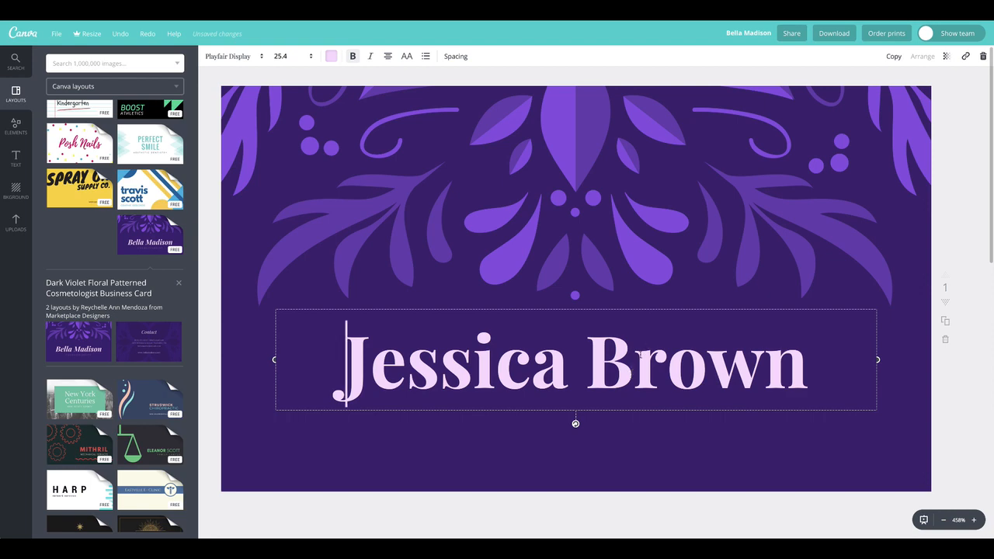
left_click(627, 371)
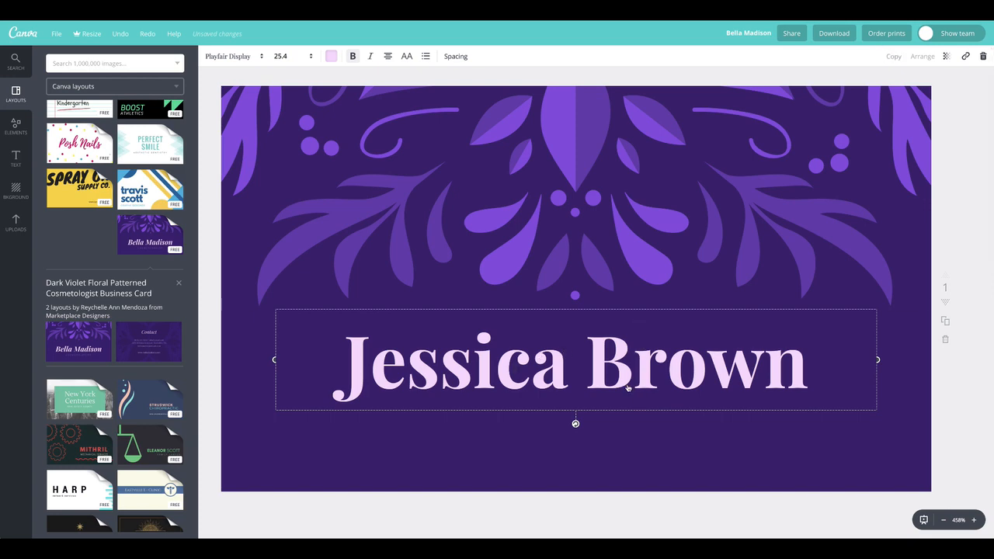
Step: Duplicate the name text box and replace the copy's text with COSMETOLOGIST
key("ctrl+d")
left_click_drag(608, 441, 519, 434)
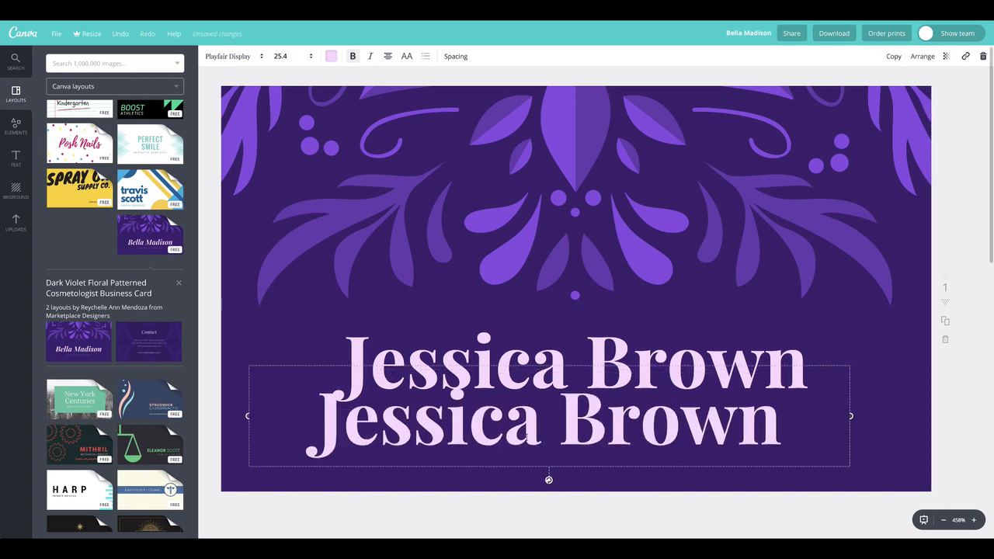
double_click(541, 432)
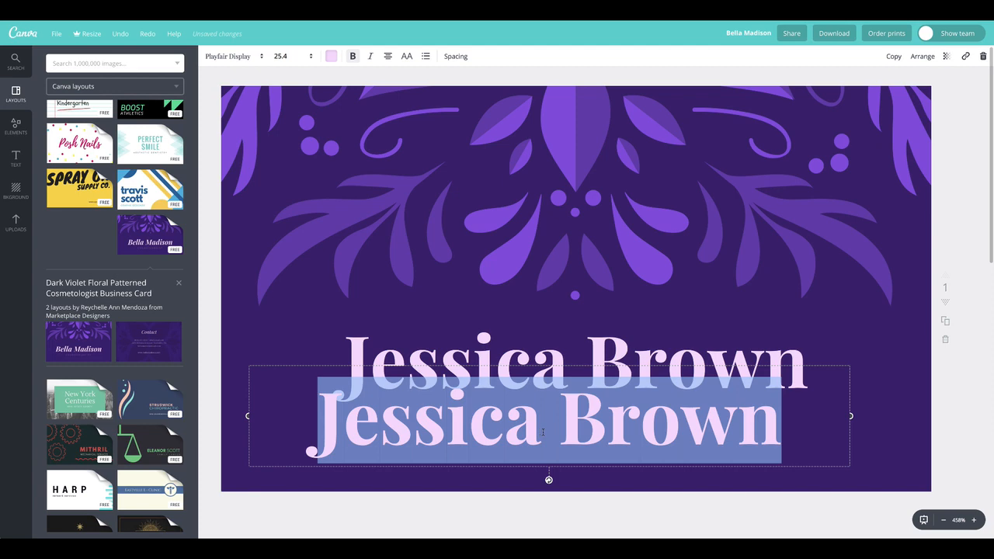
type("COSMETOLOGIST")
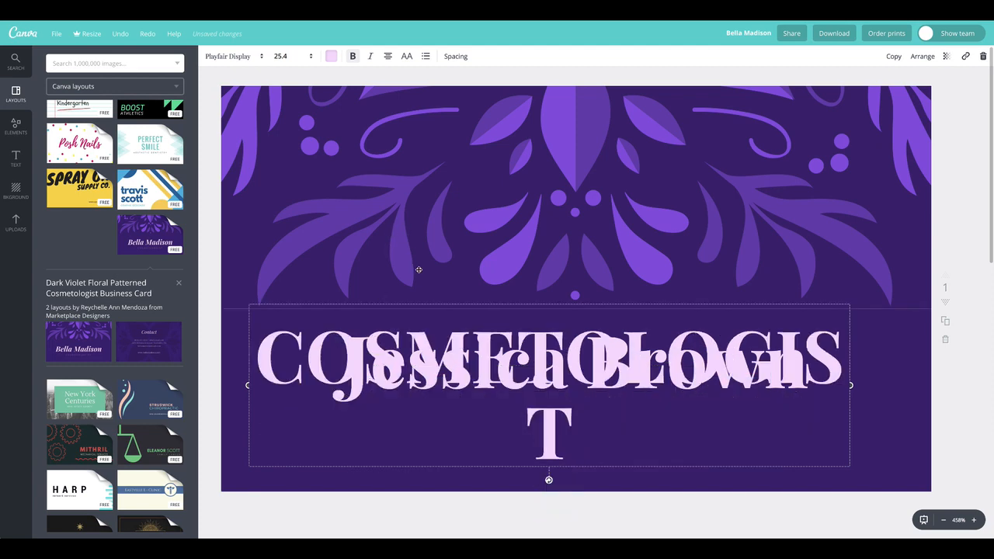
left_click_drag(482, 369, 481, 272)
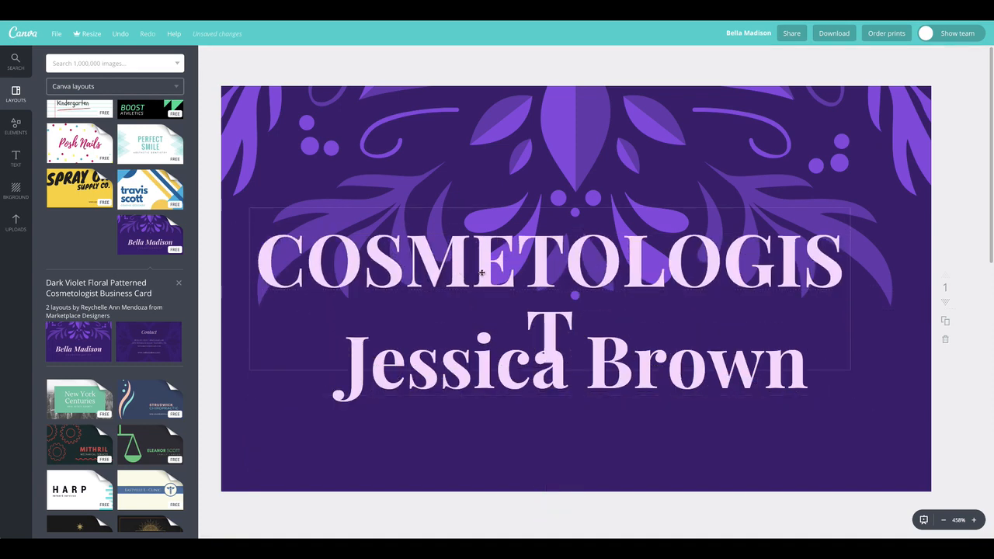
Step: Set COSMETOLOGIST to font size 14 and place it just below the name
double_click(334, 265)
left_click_drag(283, 261, 636, 335)
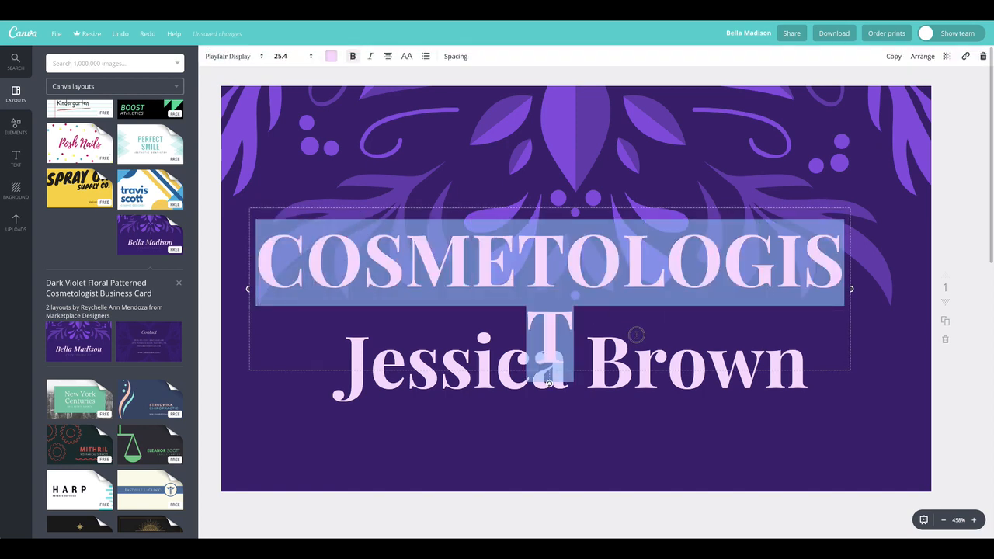
left_click(310, 55)
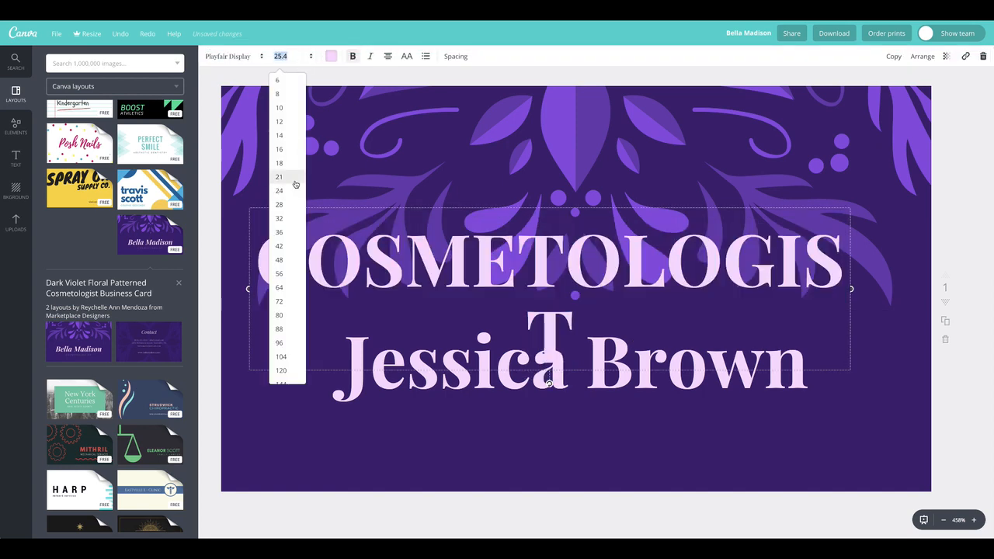
left_click(290, 138)
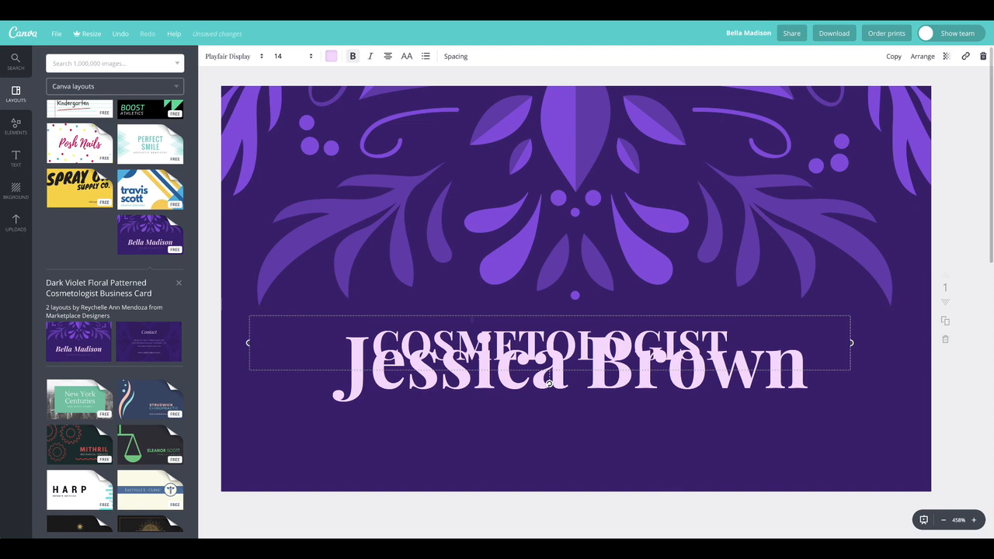
left_click(452, 264)
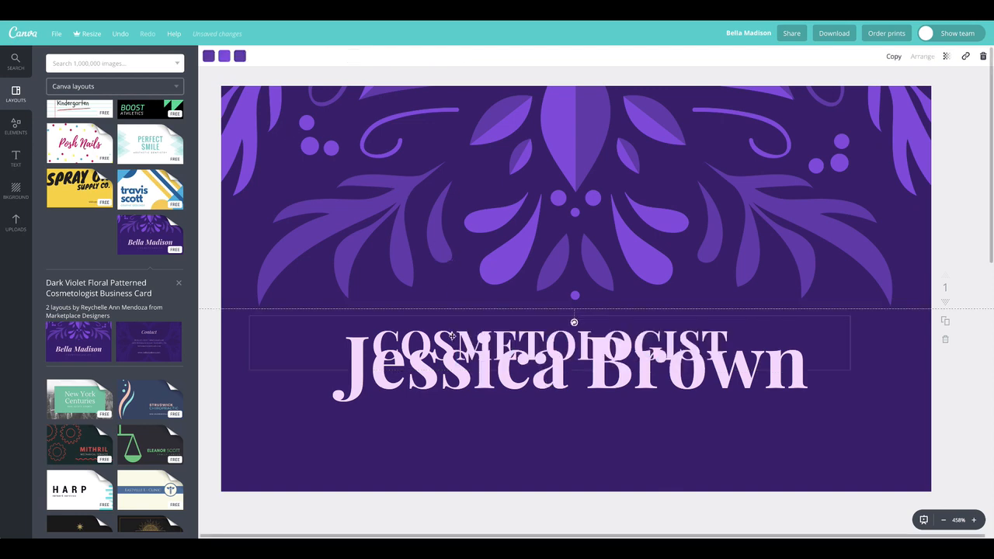
left_click_drag(452, 339, 470, 421)
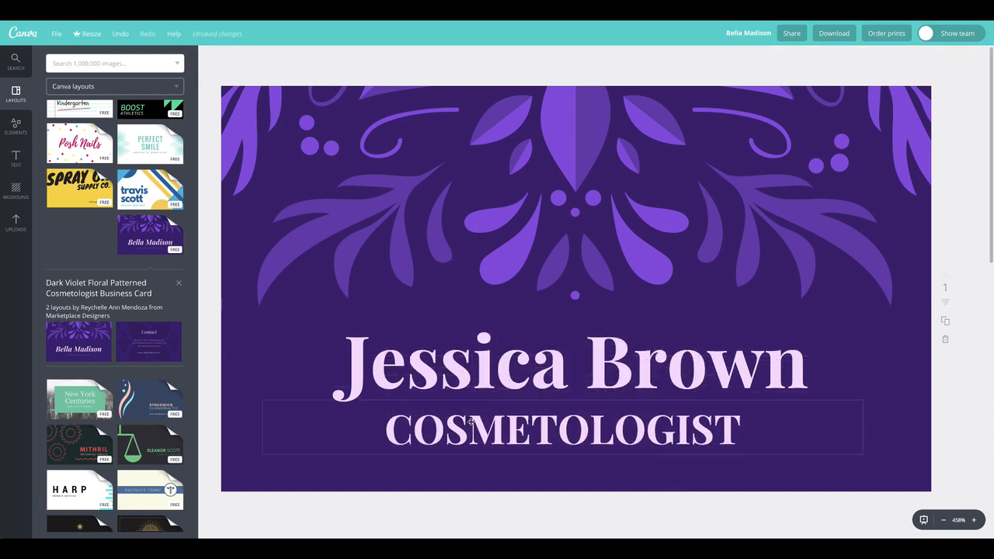
Step: Unbold COSMETOLOGIST, widen its letter spacing to 260, set size 10, and move it closer under the name
double_click(536, 431)
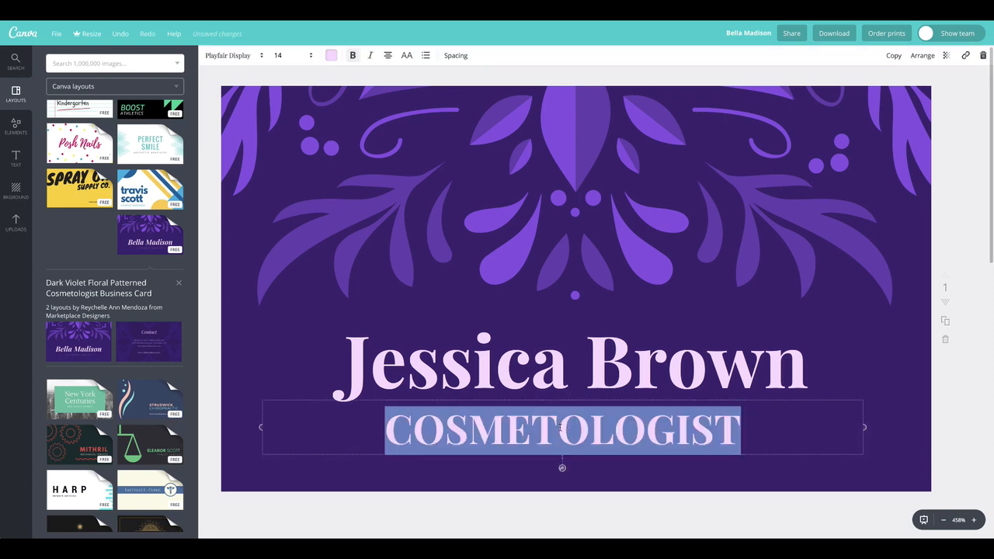
left_click(353, 57)
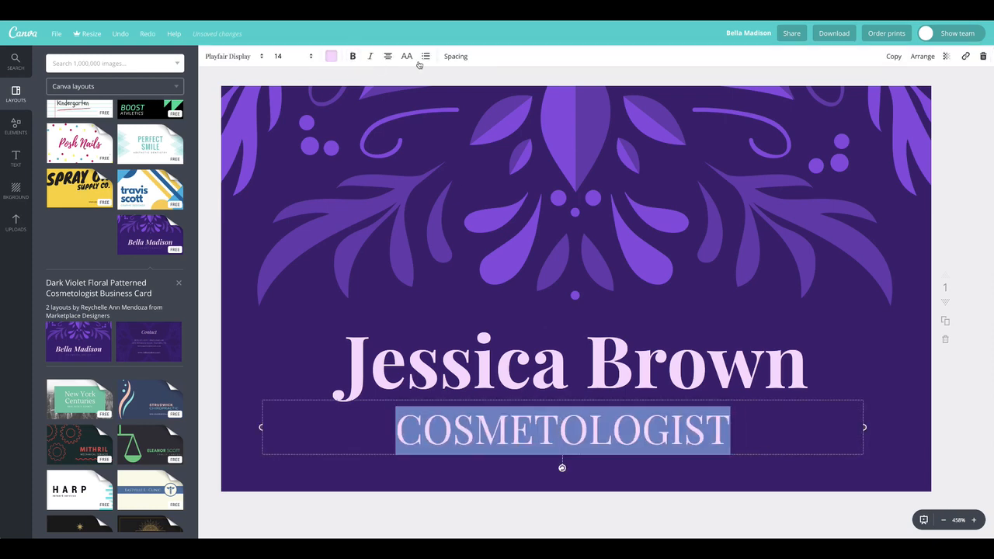
left_click(456, 58)
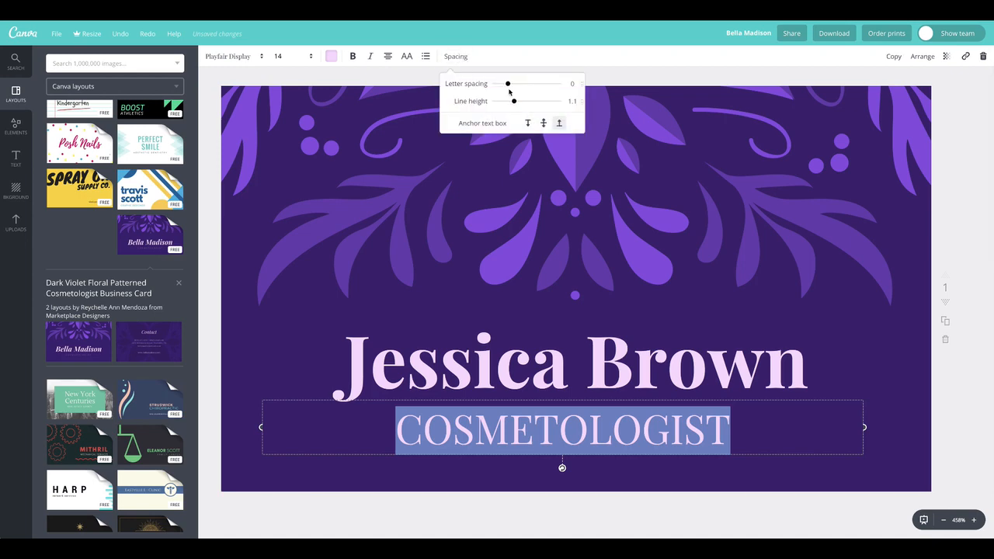
left_click_drag(511, 88, 525, 89)
left_click(299, 56)
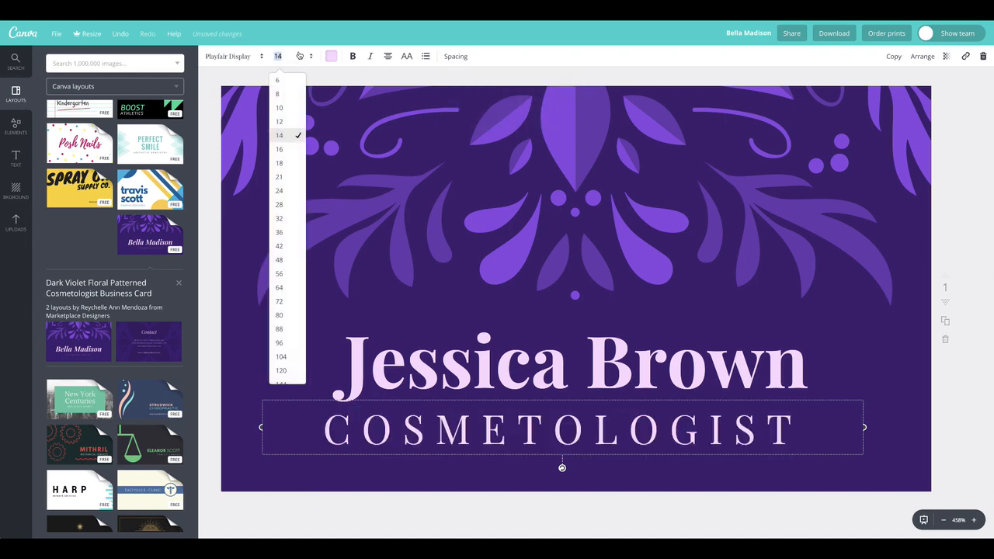
left_click(282, 104)
mouse_move(617, 435)
left_mouse_down()
mouse_move(611, 420)
mouse_move(623, 422)
left_mouse_up()
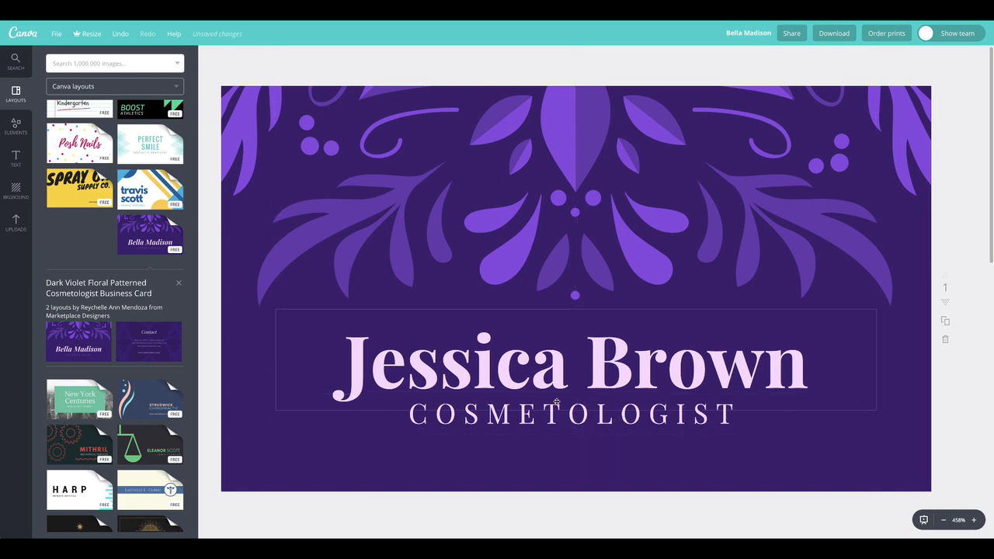
double_click(651, 417)
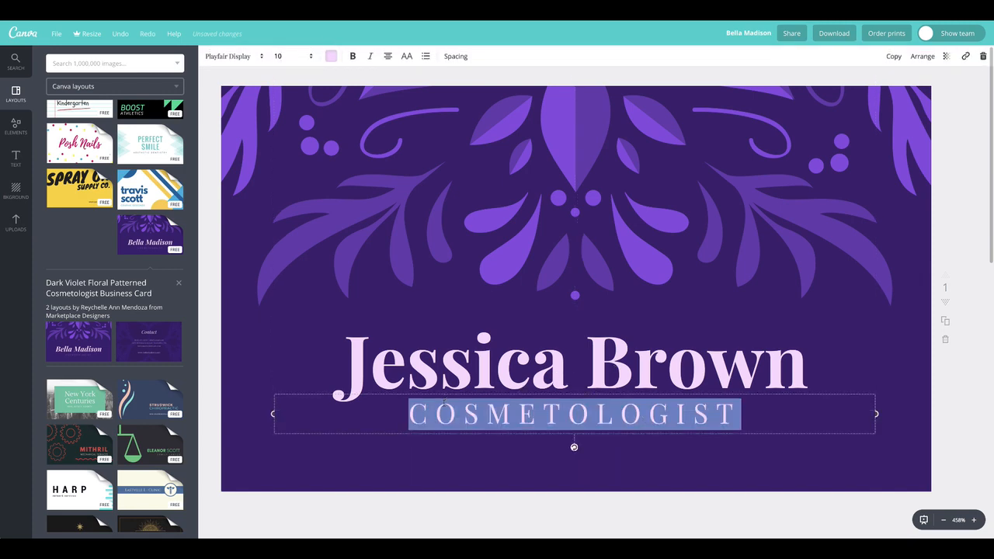
Step: Recolour COSMETOLOGIST from pale pink to a custom medium purple (7a4ed2)
left_click(333, 57)
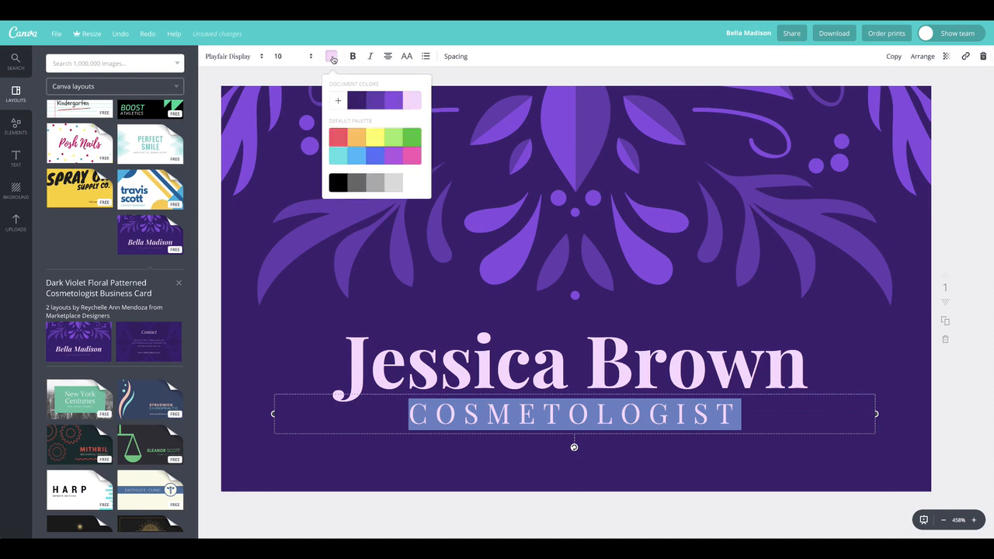
left_click(375, 105)
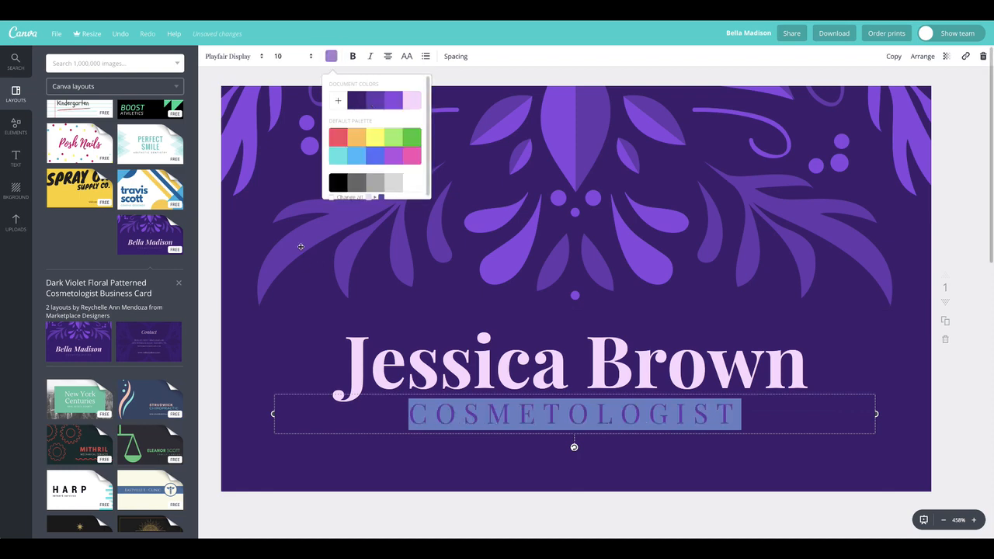
left_click(293, 201)
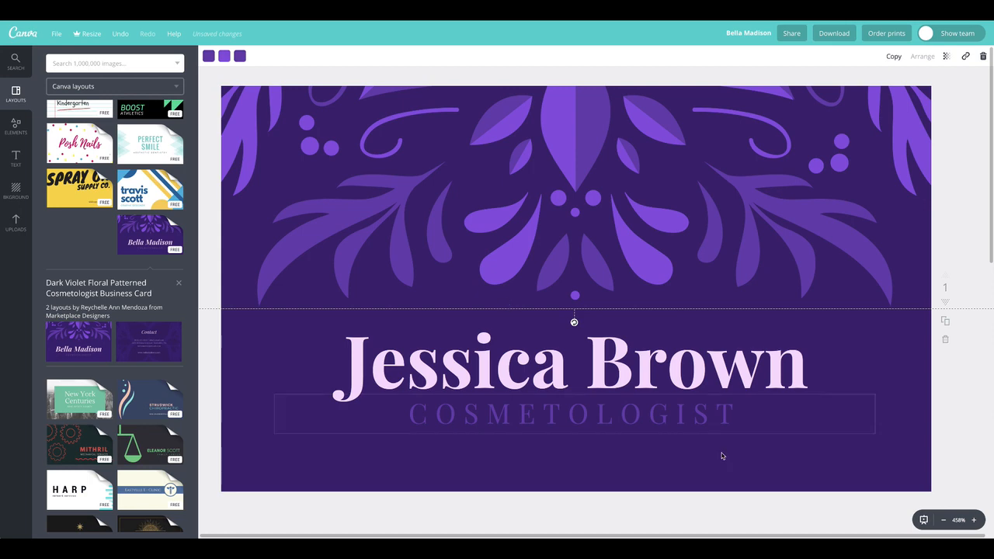
double_click(575, 414)
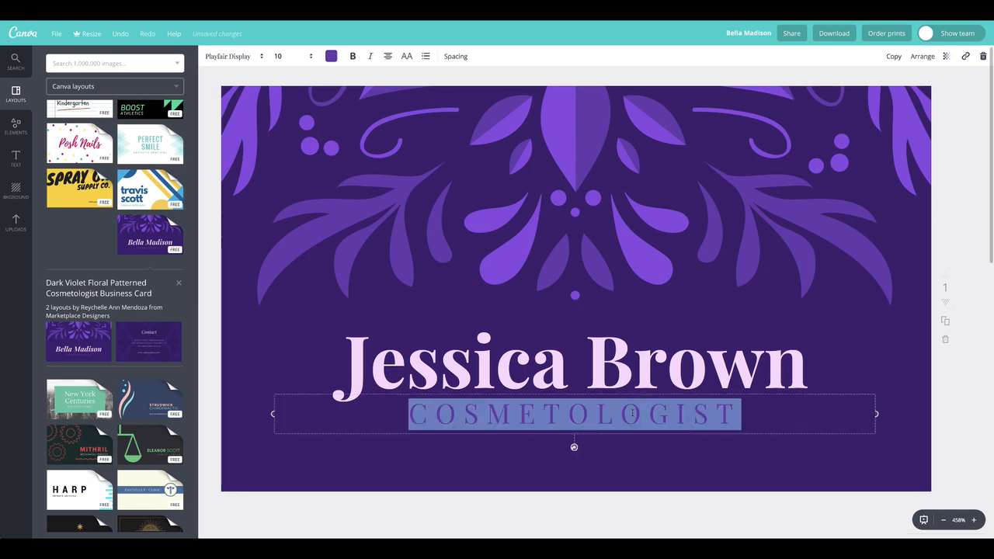
left_click(331, 56)
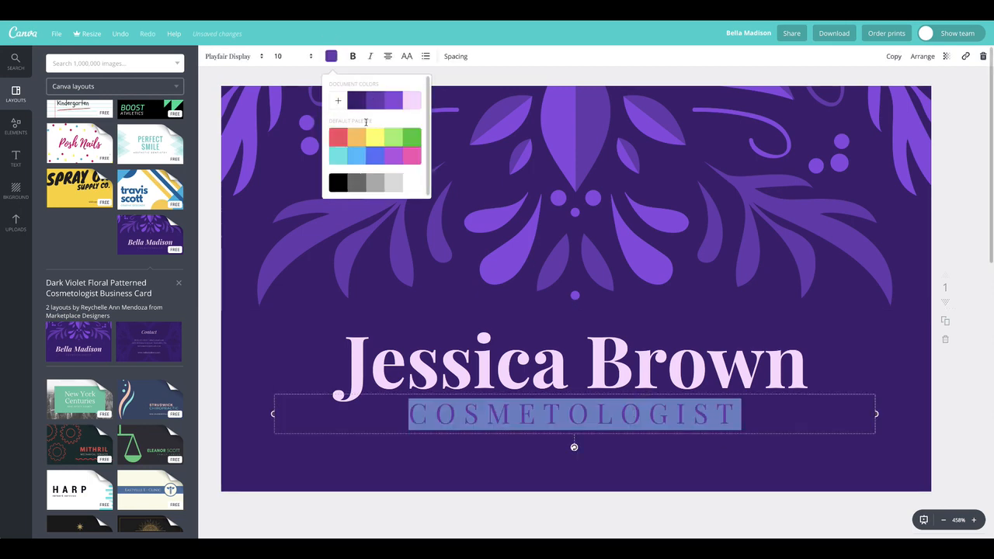
left_click(339, 101)
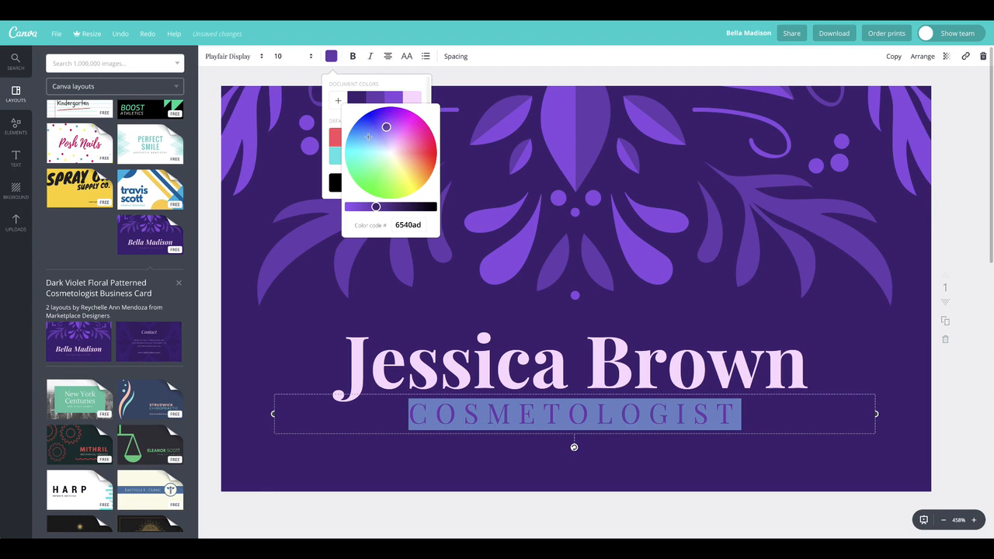
left_click(364, 208)
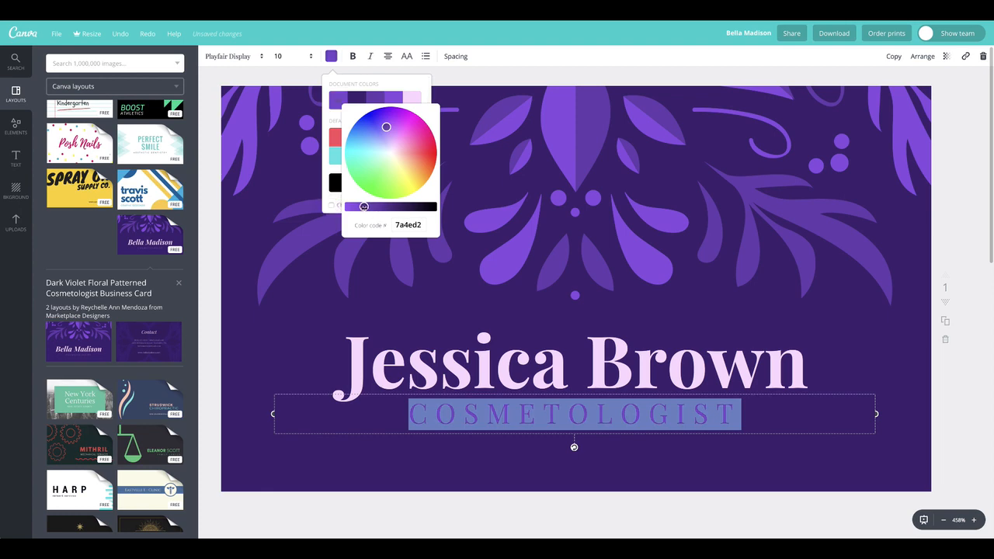
left_click(302, 174)
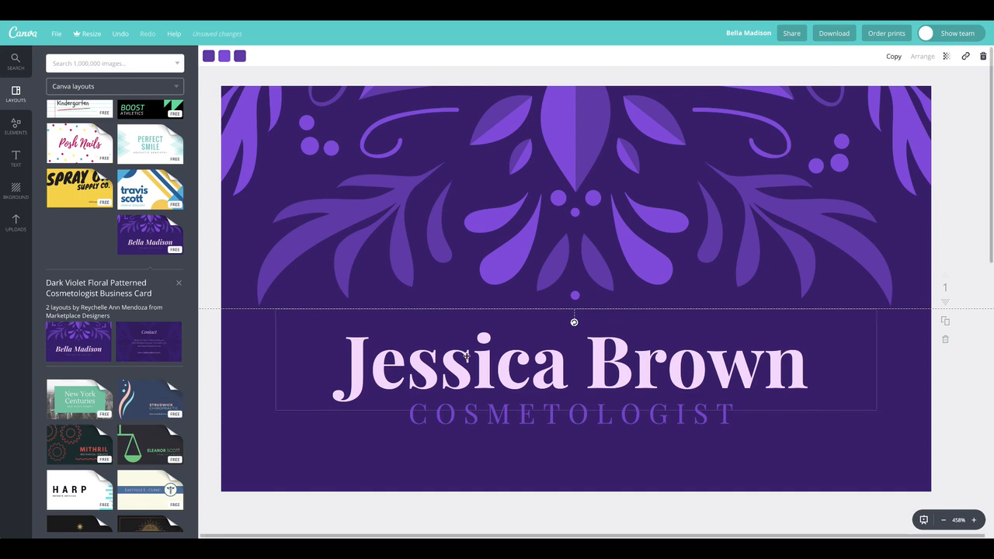
Step: Nudge COSMETOLOGIST and the name slightly lower on the card
left_click_drag(527, 417, 523, 417)
left_click_drag(541, 382, 541, 397)
left_click(477, 254)
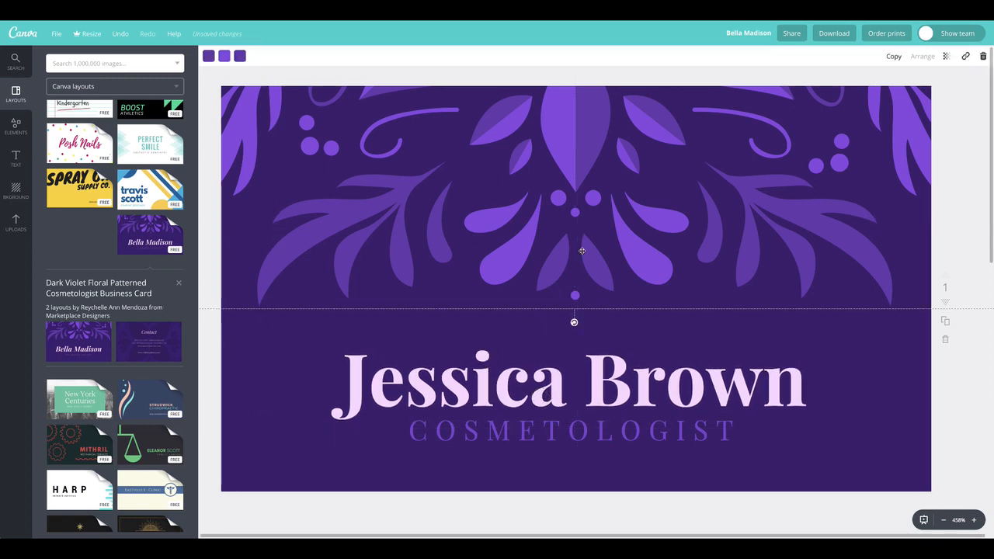
Step: Add a third blank page to the design
scroll(612, 464, "down", 5)
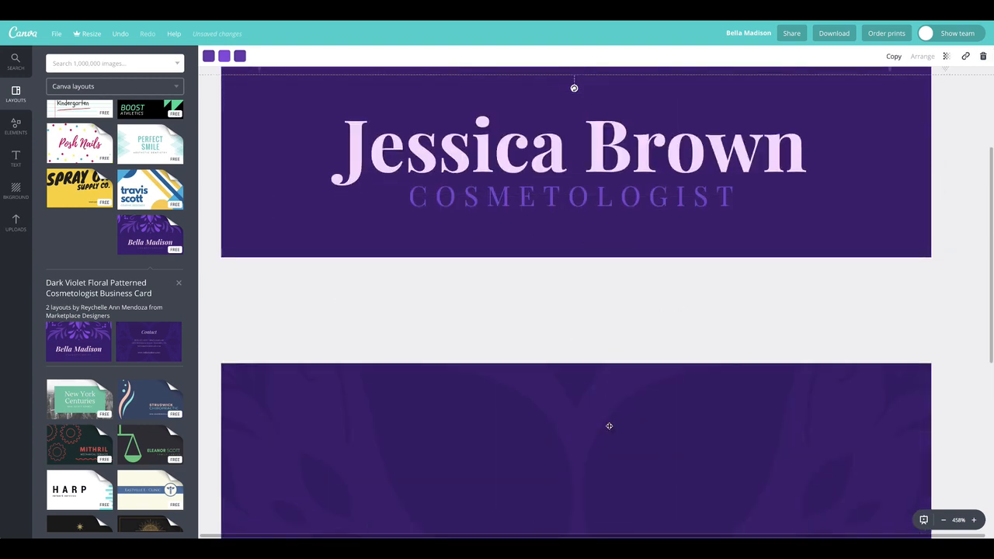
scroll(609, 426, "down", 8)
left_click(578, 485)
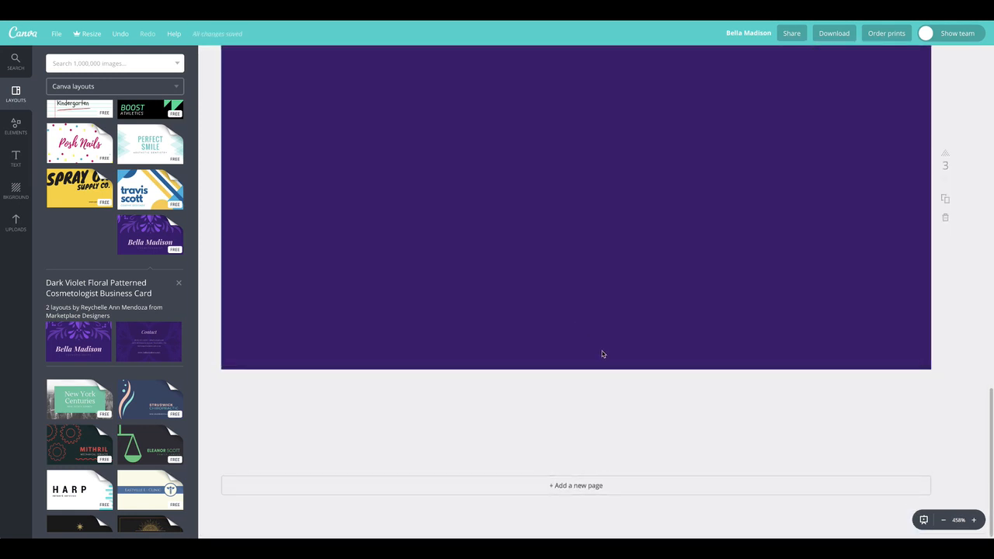
Step: Delete the floral duplicate page so the plain purple page follows the front
scroll(602, 354, "up", 4)
scroll(605, 382, "down", 2)
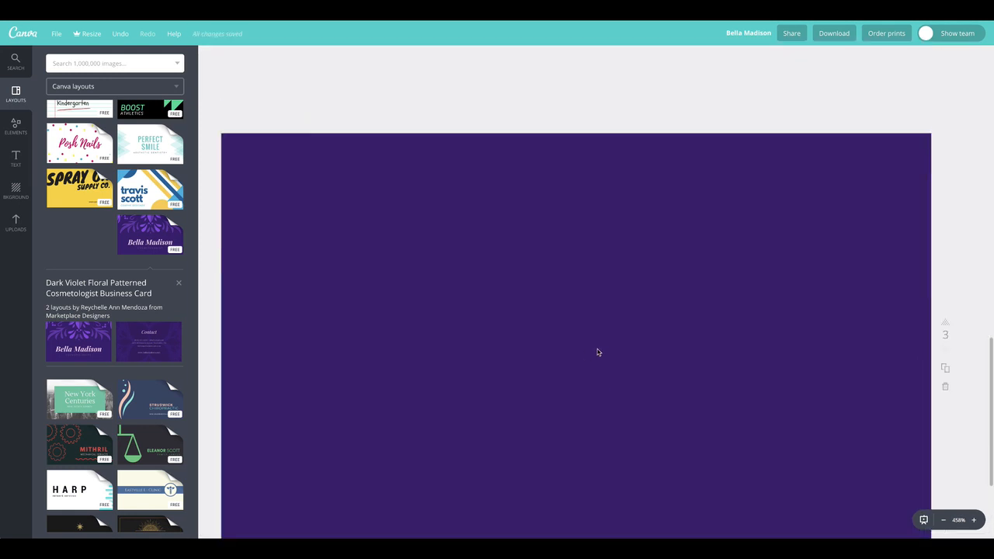
scroll(596, 363, "up", 15)
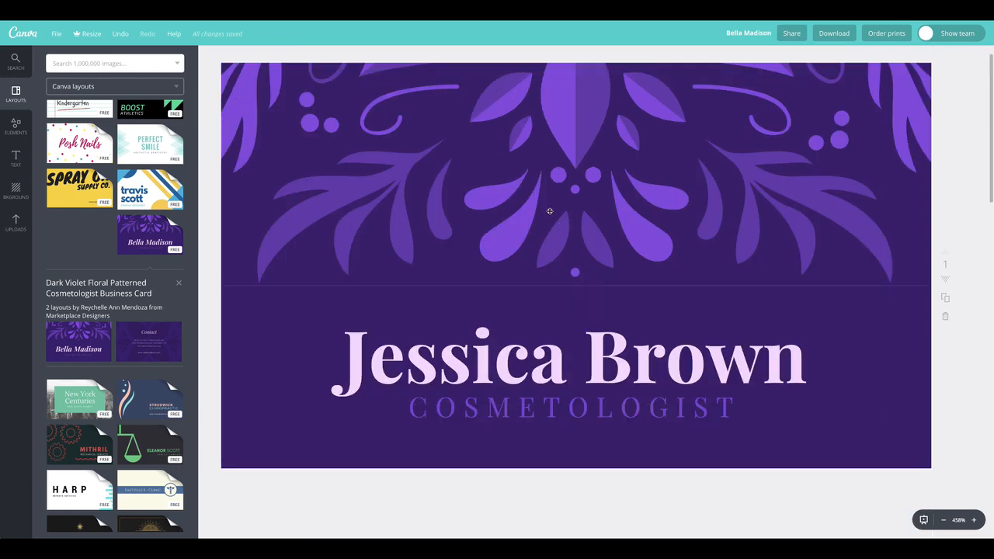
scroll(561, 365, "down", 15)
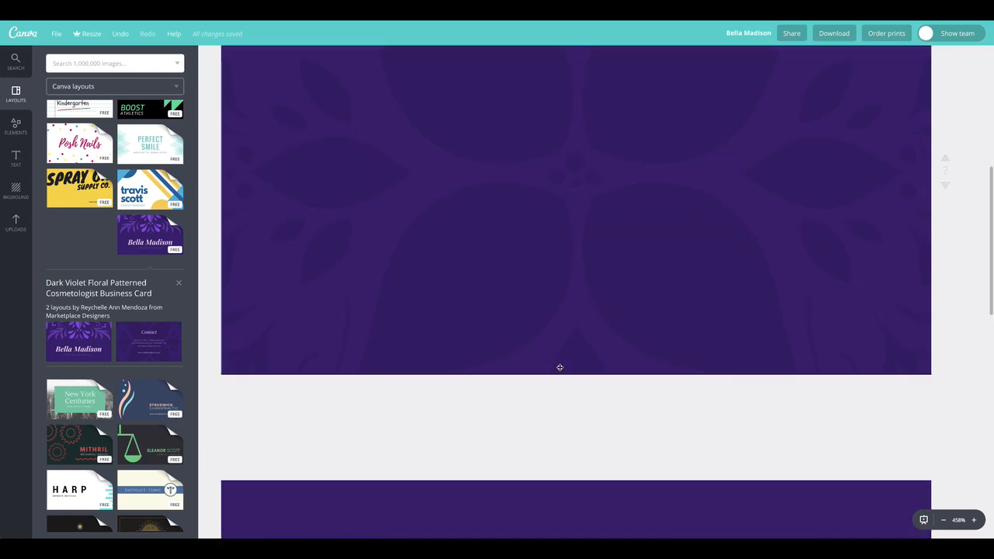
scroll(872, 358, "up", 5)
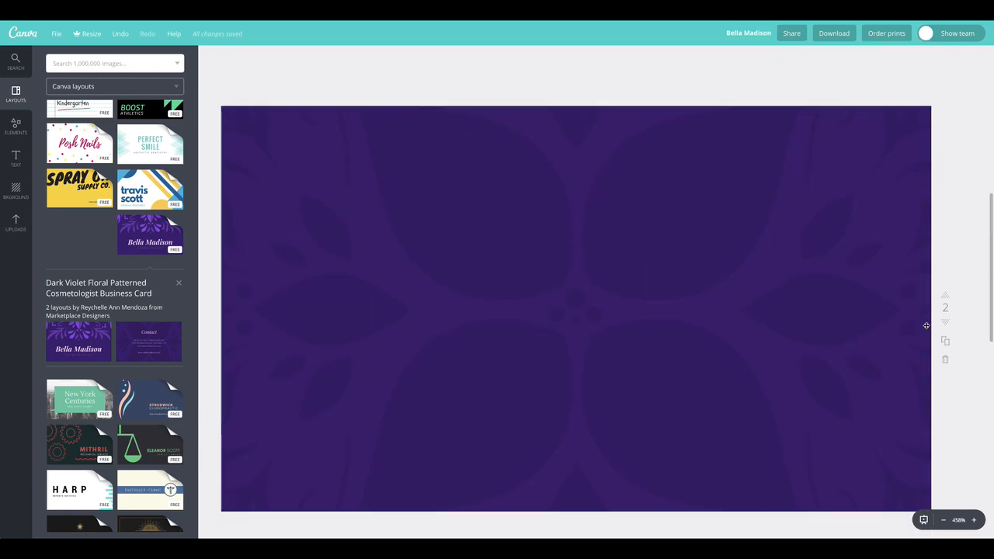
left_click(947, 359)
scroll(588, 347, "up", 6)
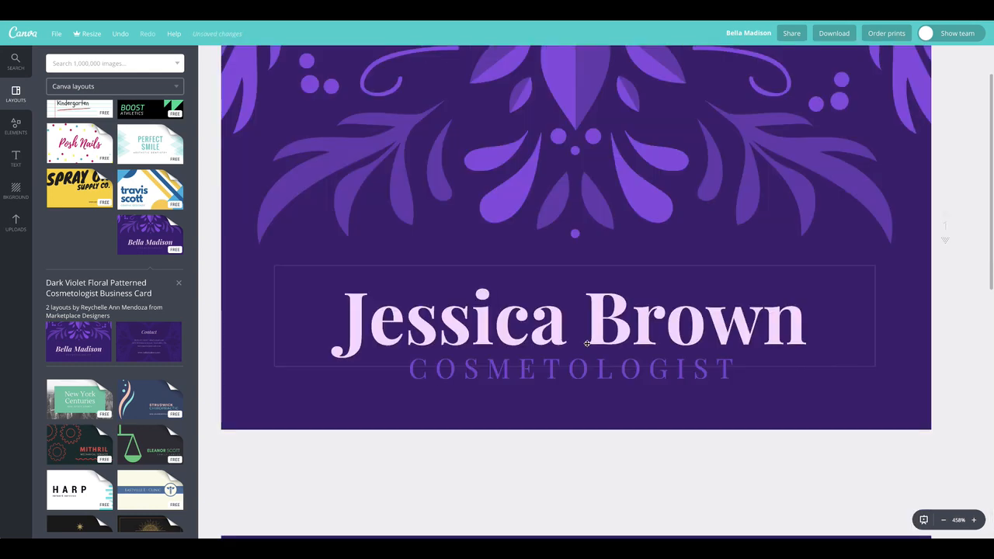
scroll(587, 344, "down", 6)
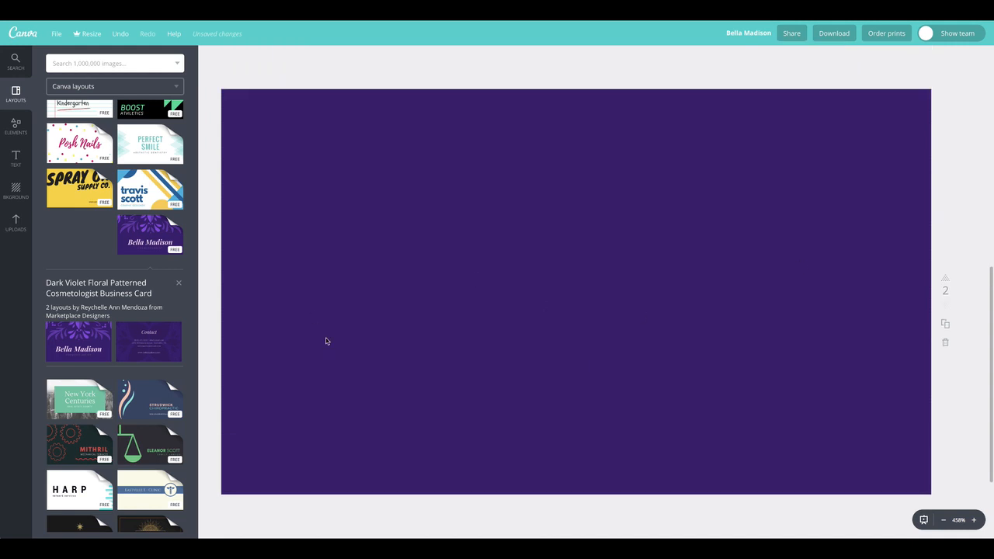
Step: Add a heading to the plain purple page reading 'Phone'
left_click(352, 142)
left_click(320, 78)
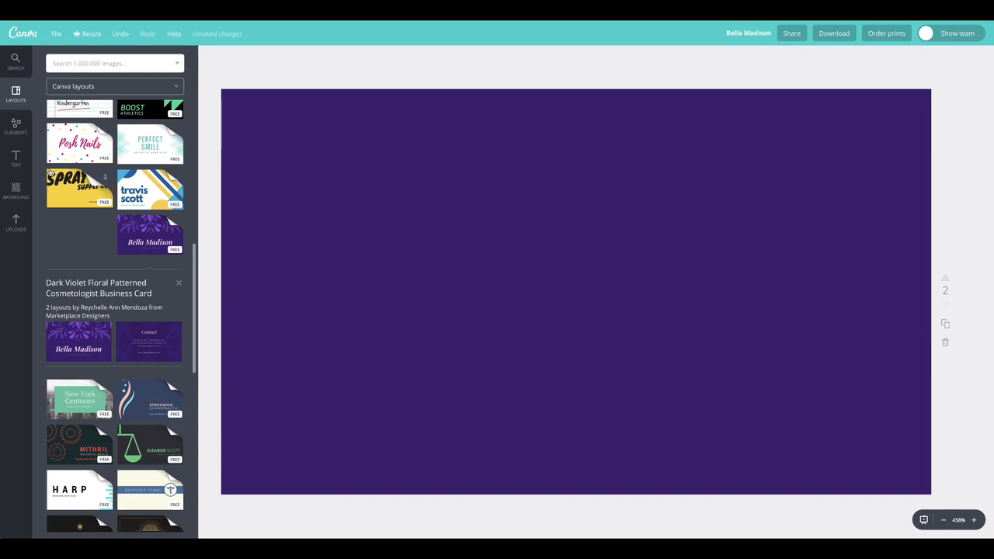
left_click(16, 160)
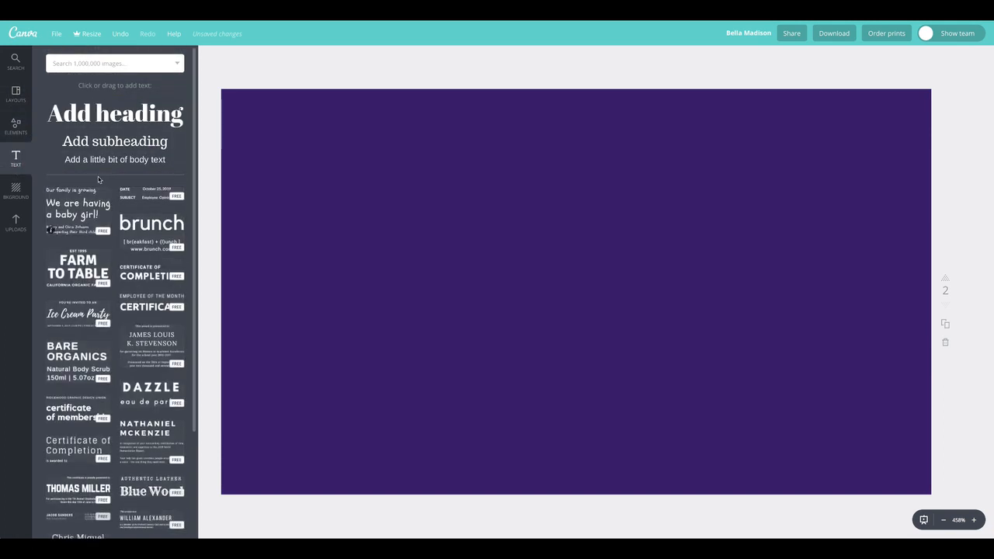
left_click_drag(101, 120, 381, 139)
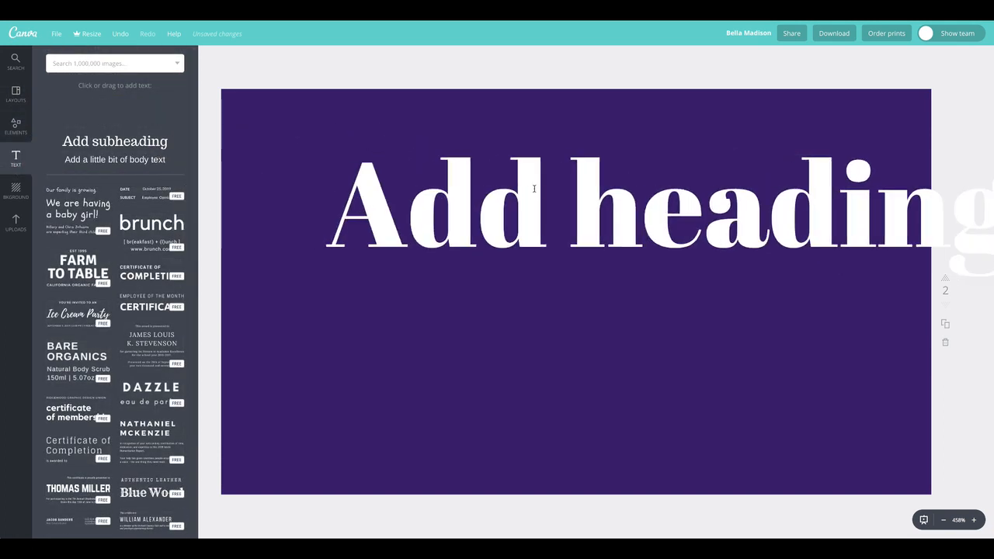
left_click_drag(534, 188, 513, 199)
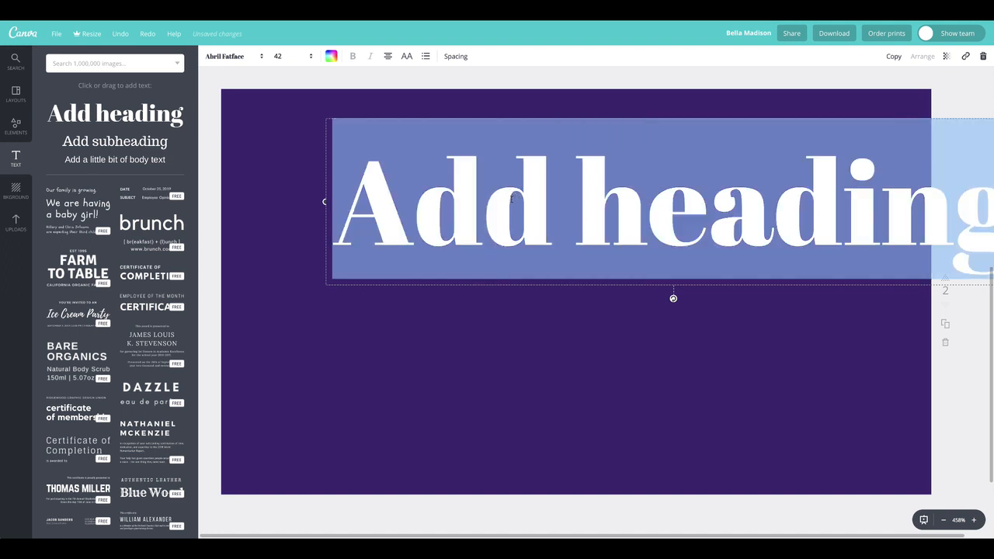
type("Photne")
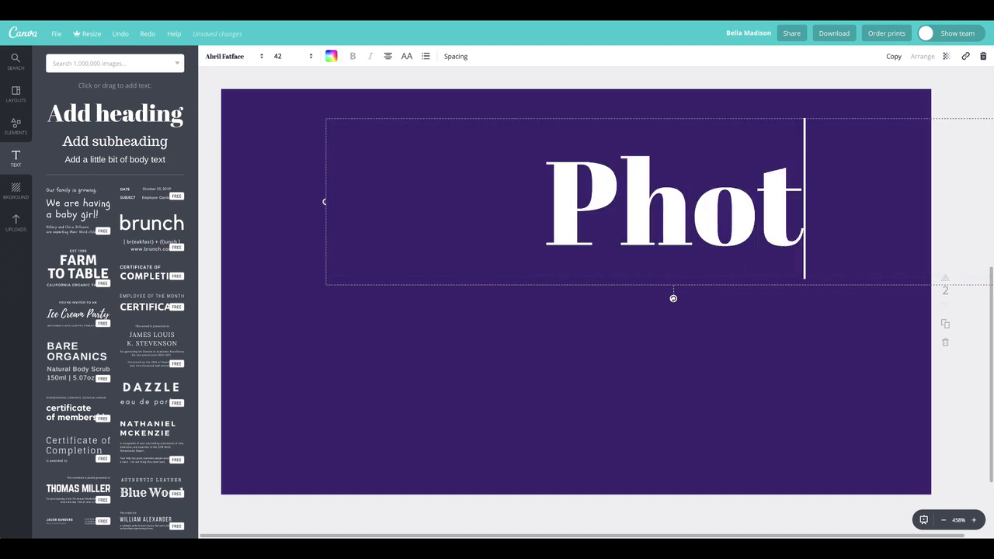
key("BackSpace")
key("BackSpace")
key("BackSpace")
type("ne")
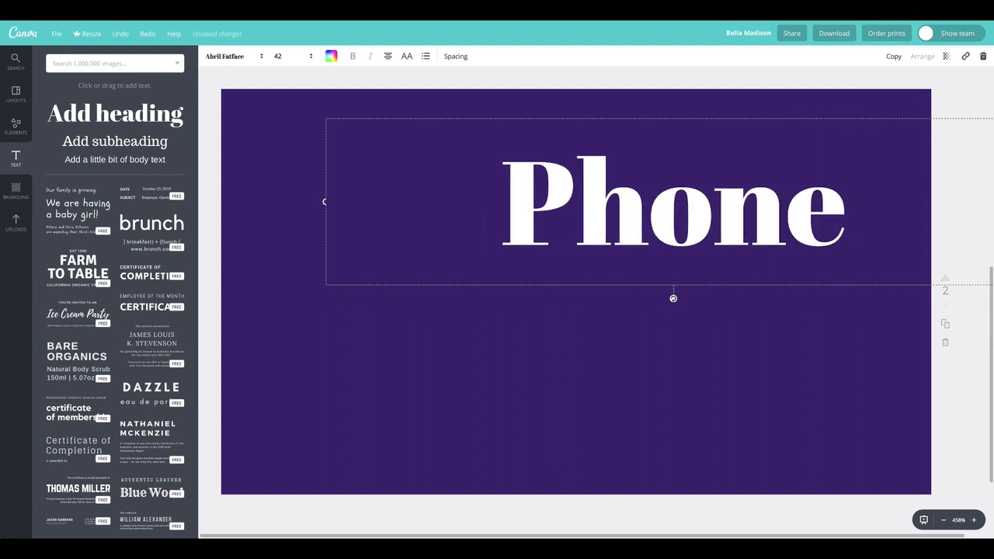
Step: Set the Phone heading to size 12 with centred text alignment
double_click(527, 190)
left_click(299, 56)
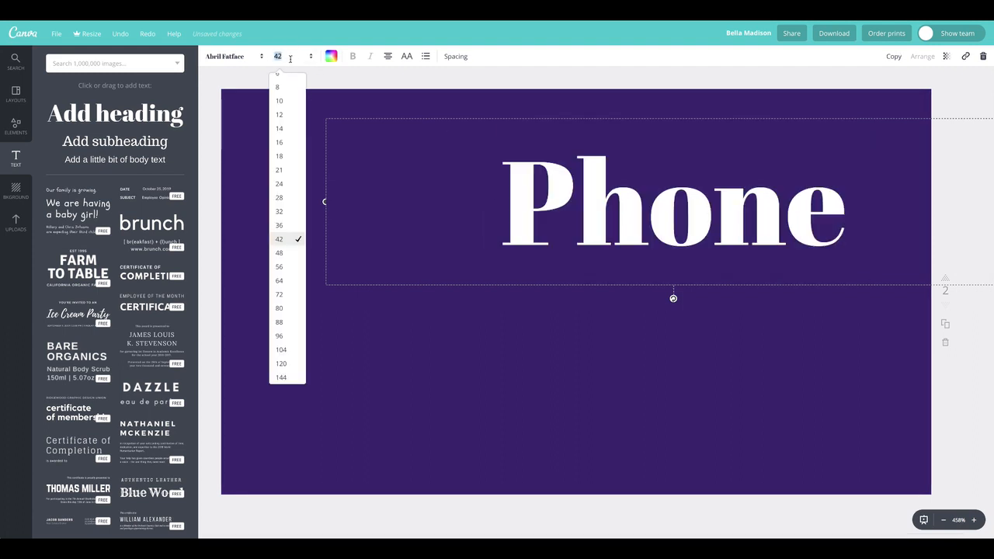
left_click(278, 115)
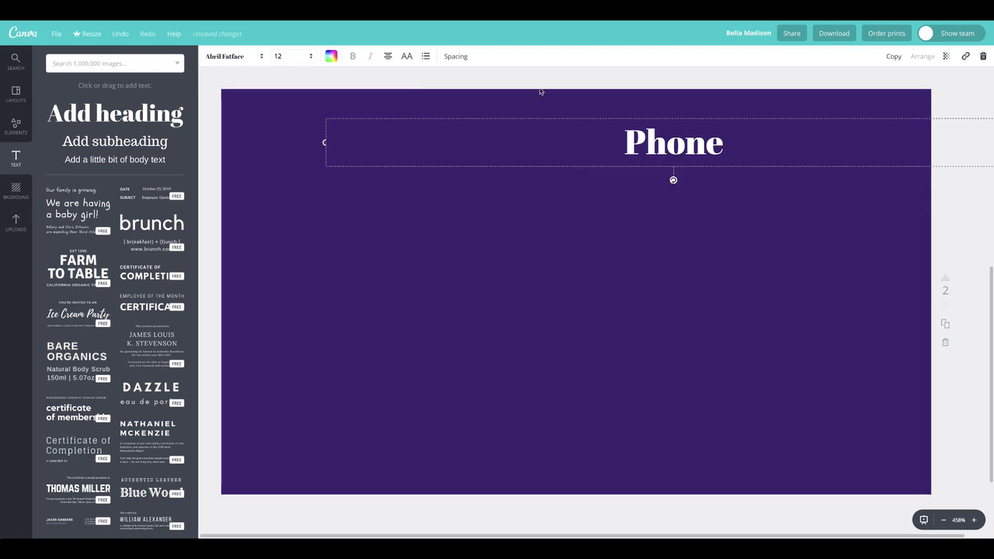
left_click_drag(703, 158, 427, 213)
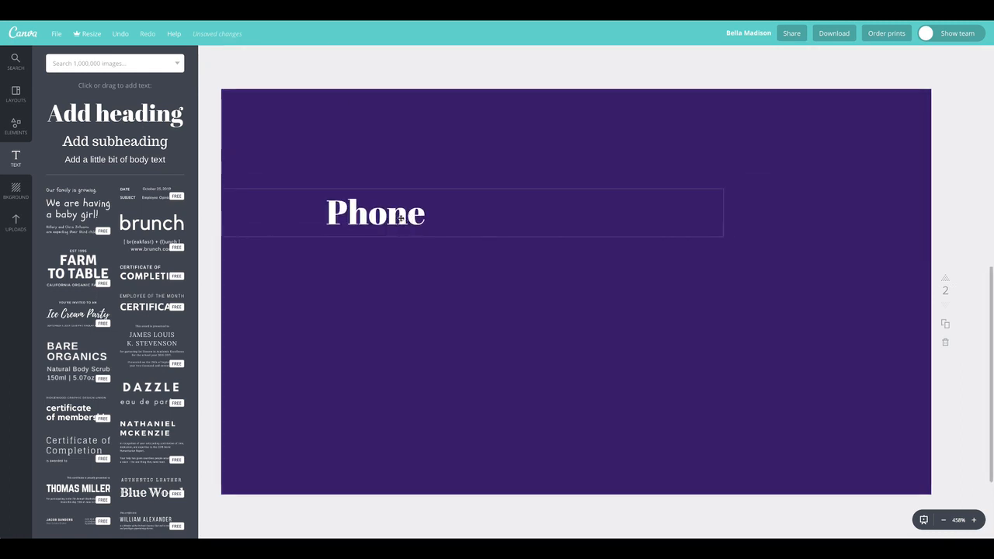
double_click(401, 217)
left_click(388, 58)
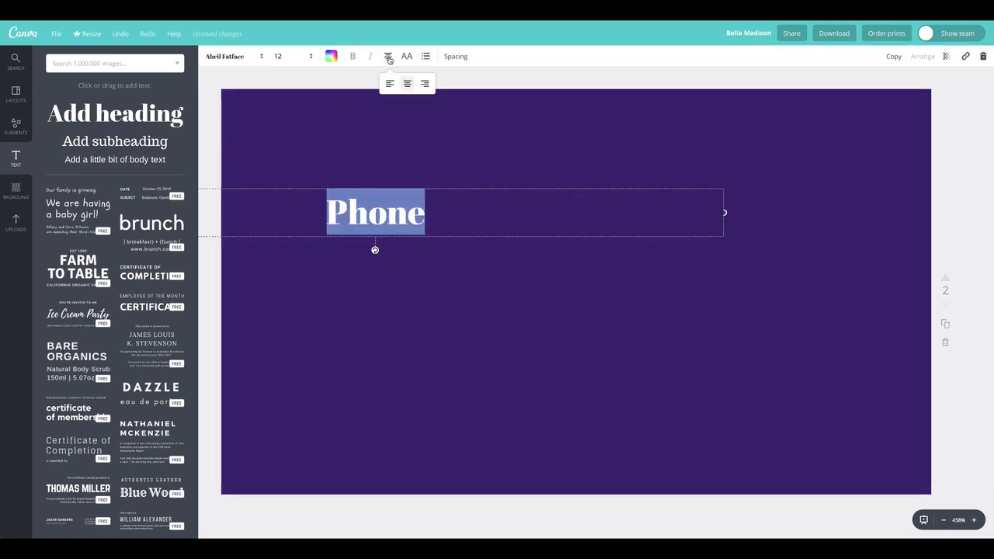
left_click(390, 84)
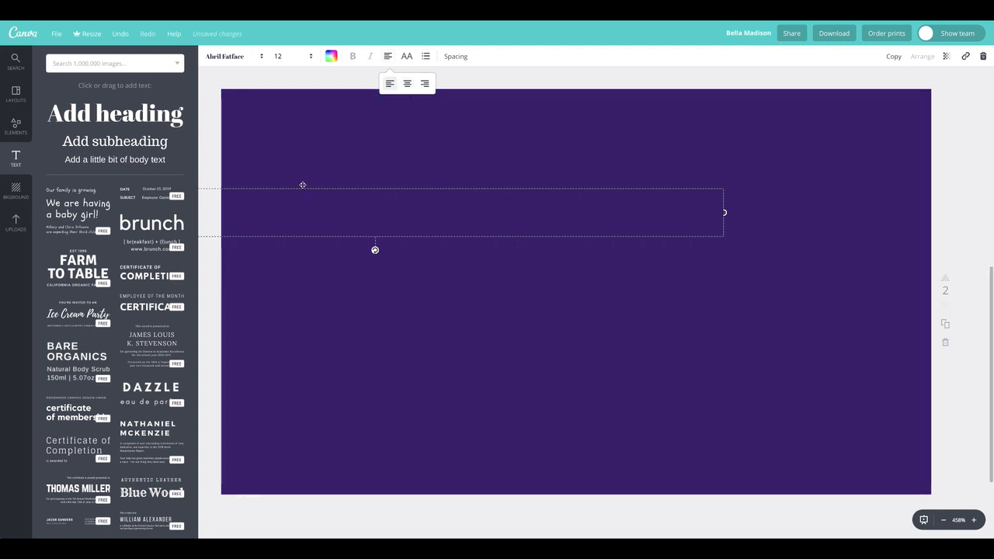
left_click_drag(300, 194, 389, 194)
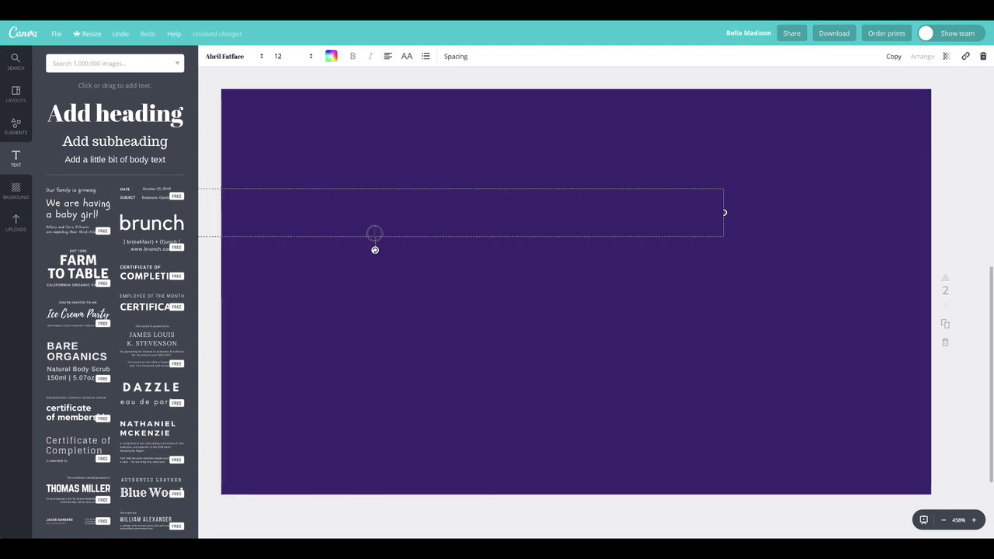
left_click(387, 56)
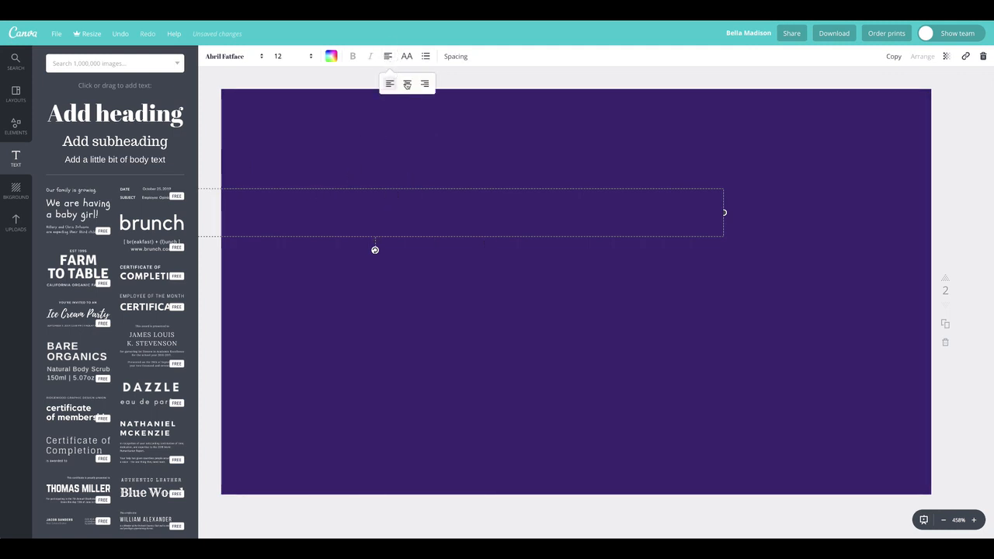
left_click(407, 83)
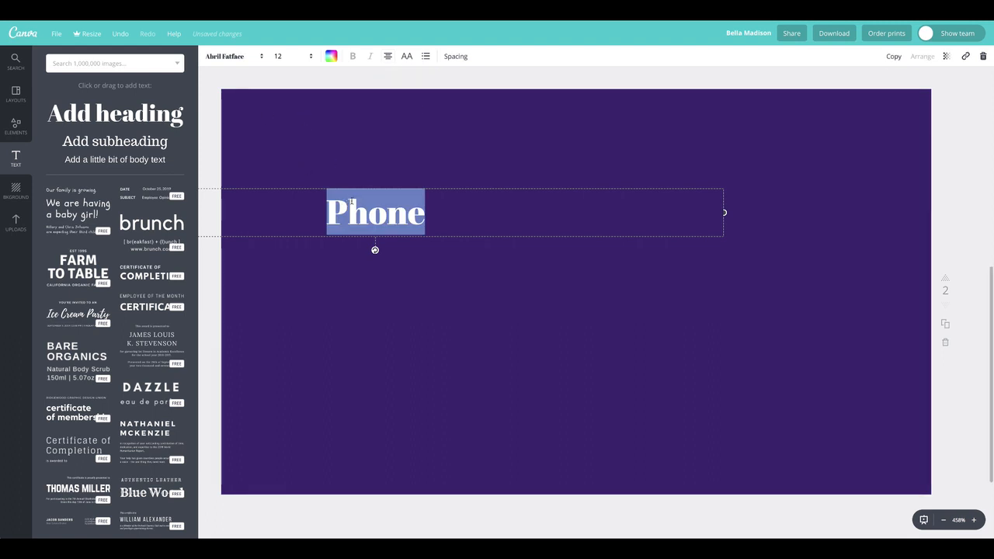
Step: Move the Phone heading to the top centre of the page and duplicate it
left_click(205, 121)
left_click_drag(368, 213, 569, 250)
left_click(569, 250)
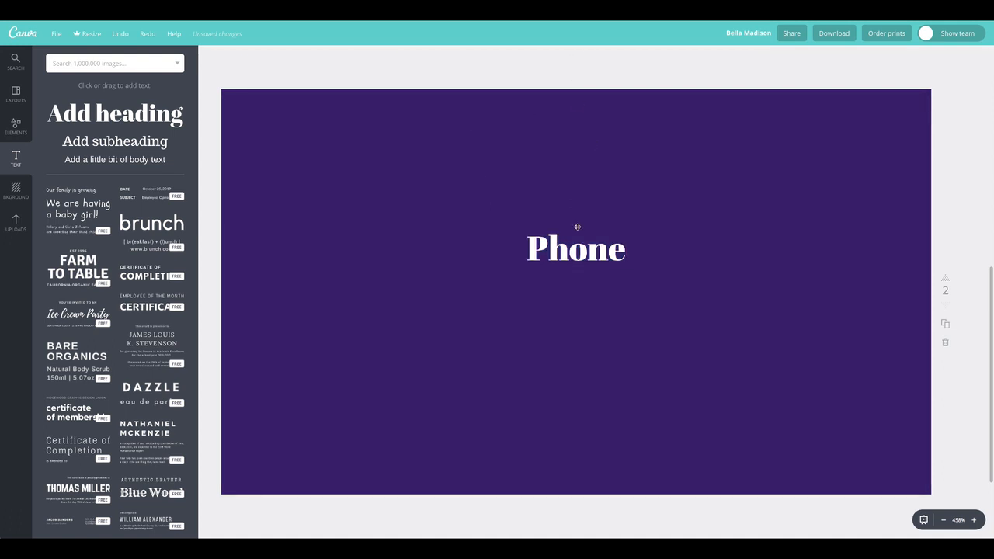
left_click_drag(575, 251, 573, 147)
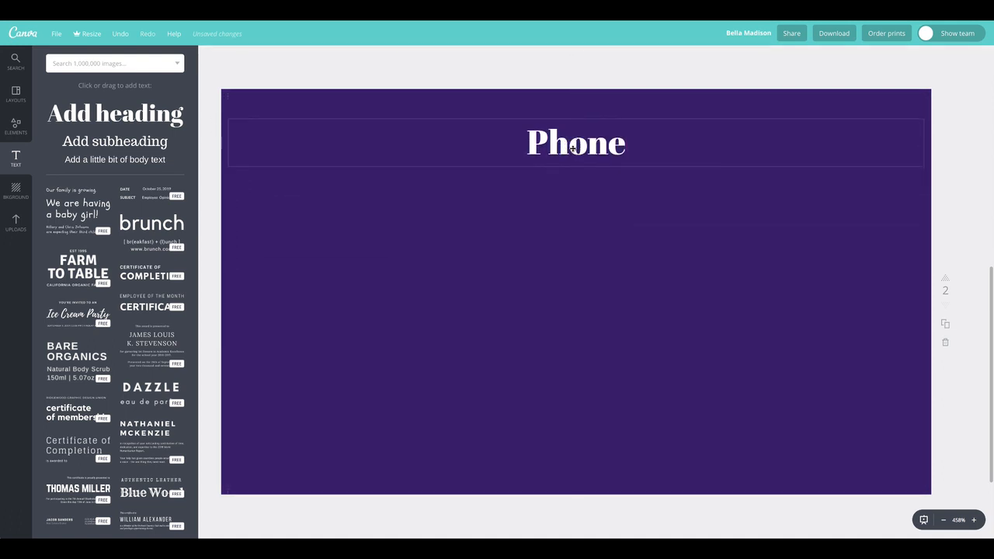
left_click(633, 127)
left_click(894, 56)
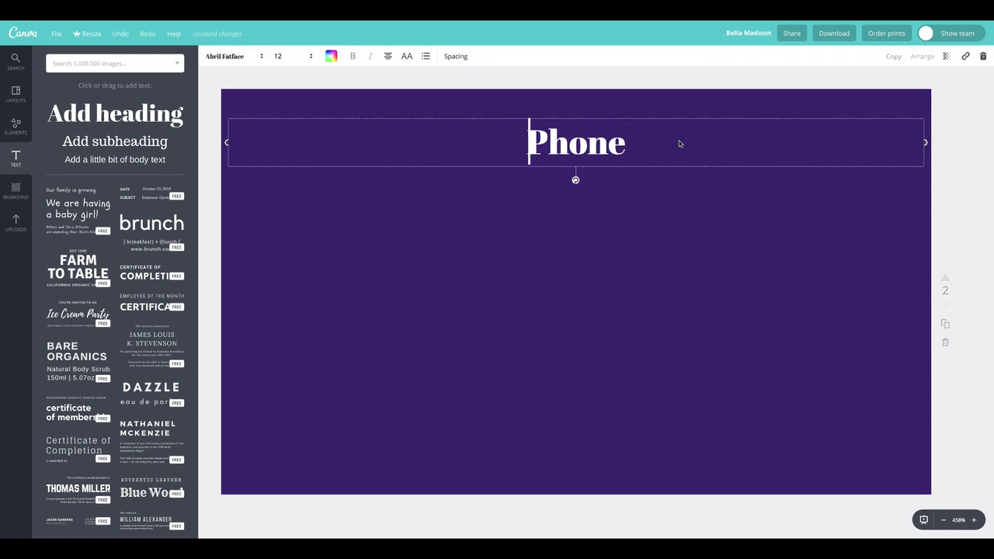
Step: Centre the Phone copy beneath the heading and change its text to 555.555.5555
left_click_drag(639, 207, 575, 209)
double_click(584, 210)
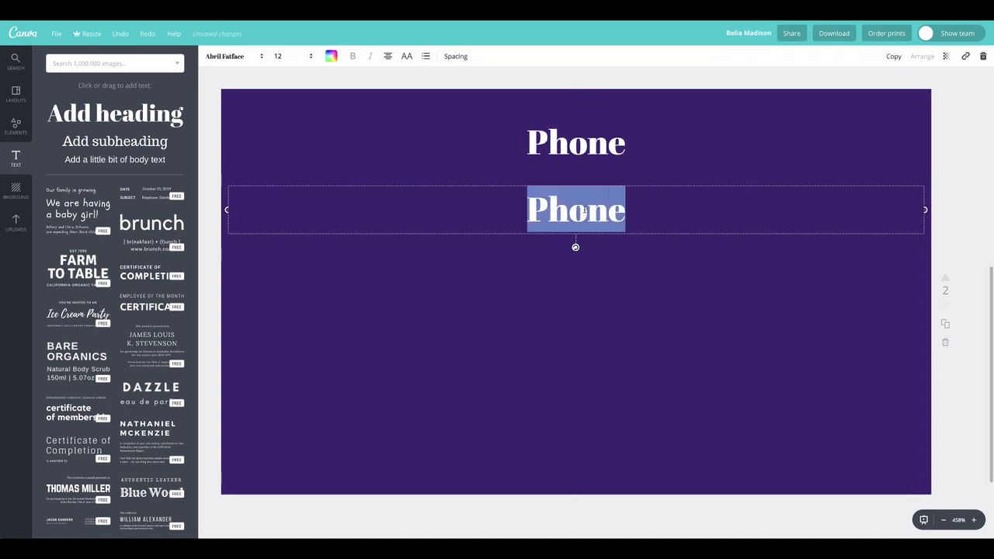
type("555.")
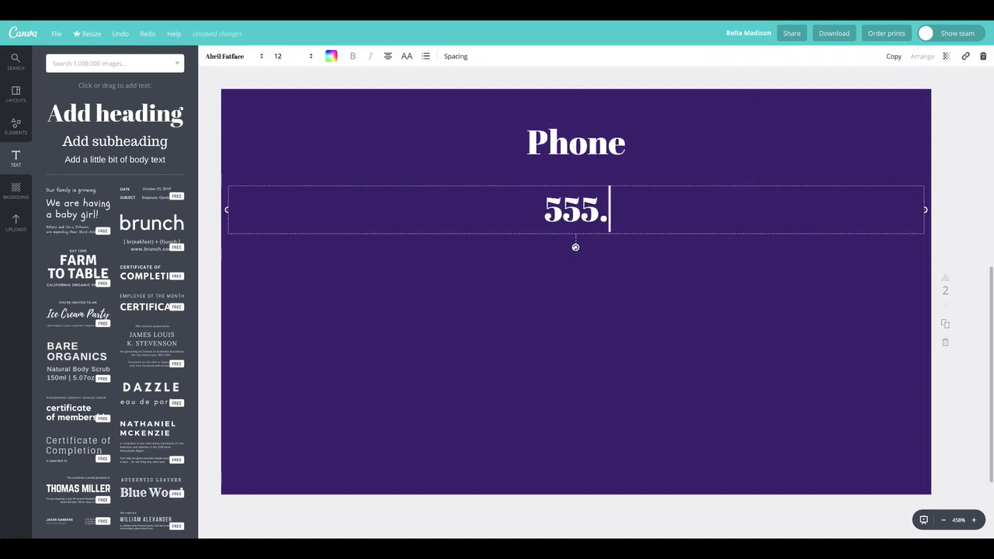
type("555.5555")
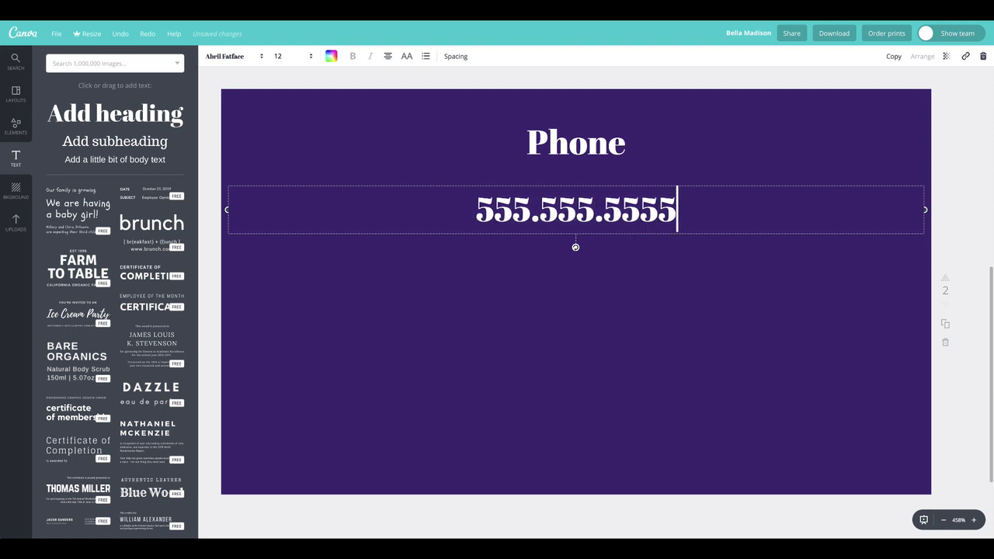
key("ctrl+a")
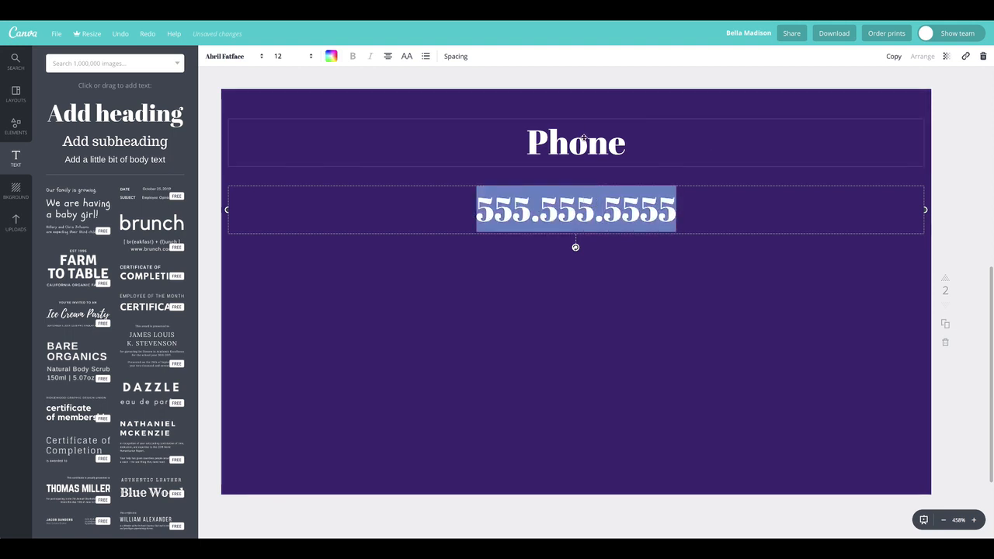
double_click(599, 208)
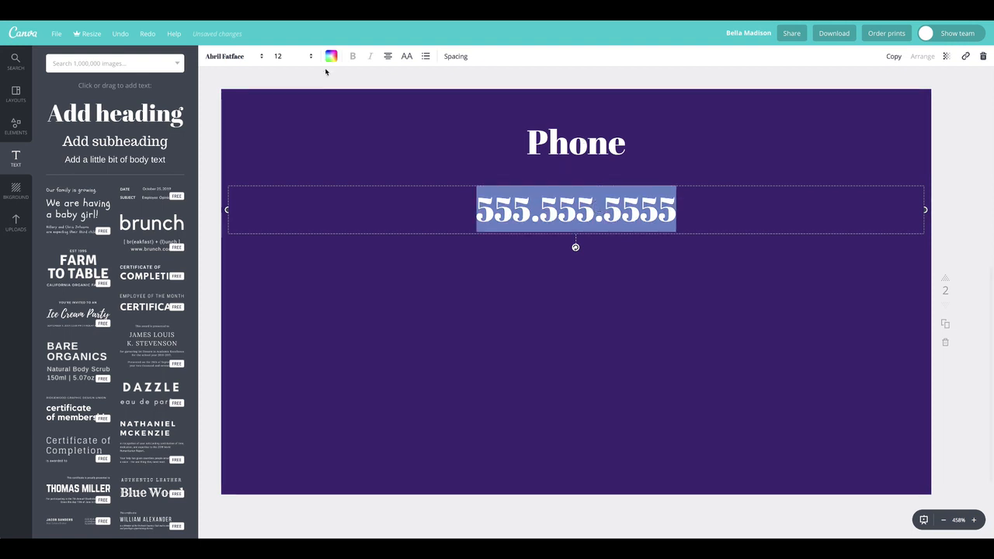
Step: Set the phone number in the Aleron Thin font at size 8
left_click(293, 56)
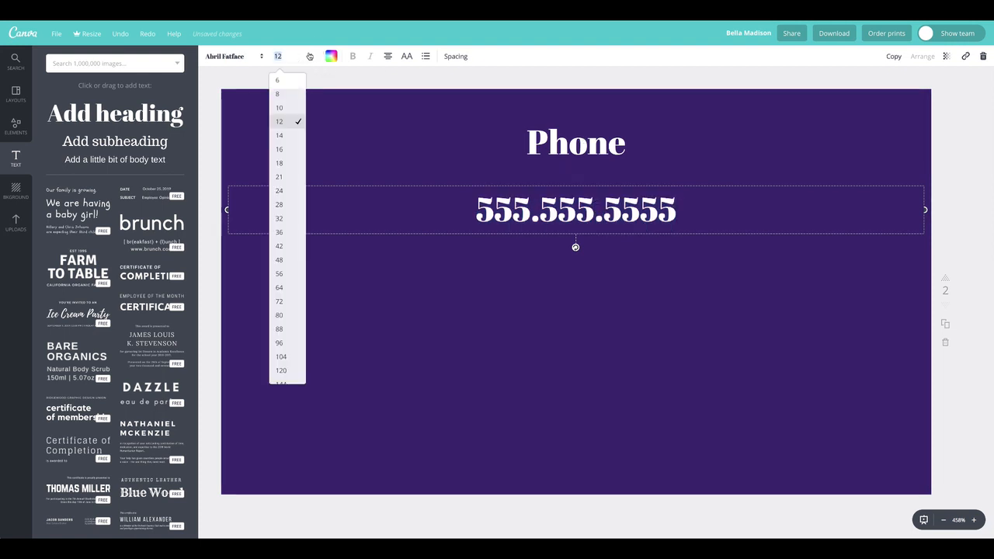
left_click(278, 94)
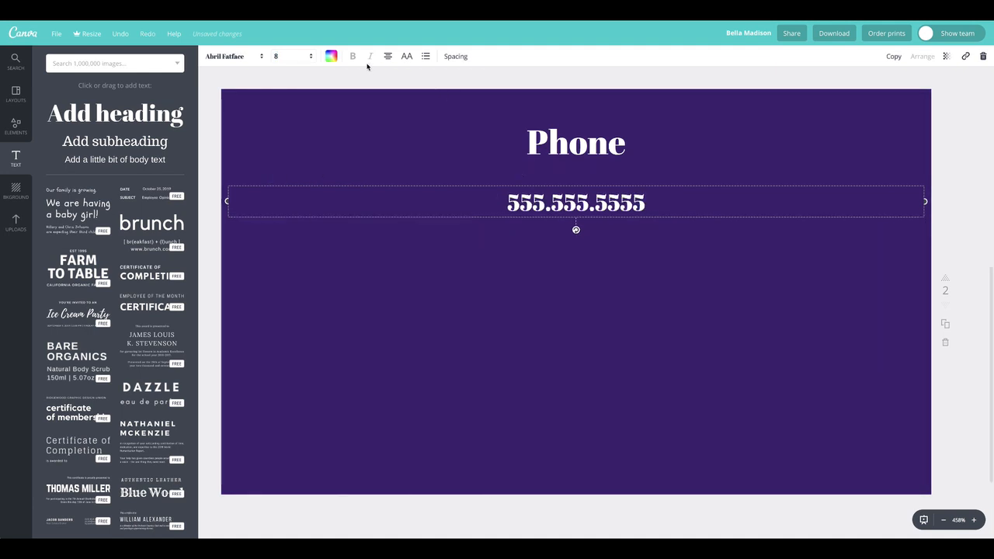
left_click(256, 56)
left_click(251, 108)
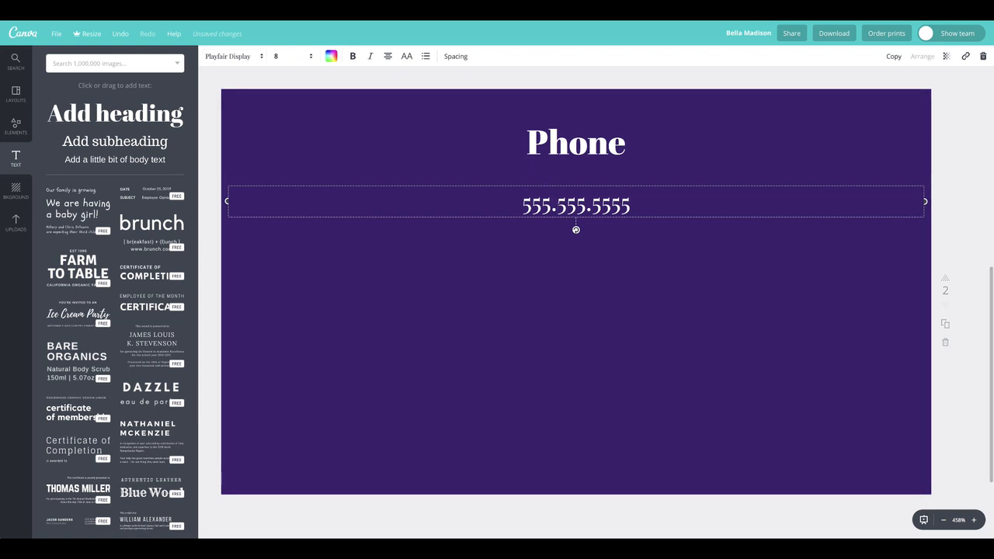
left_click(531, 143)
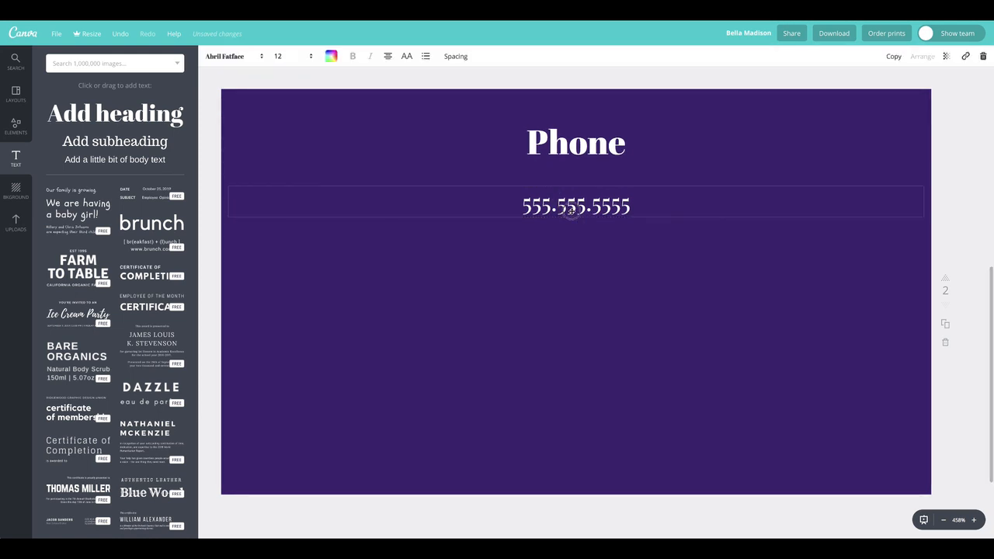
left_click(576, 205)
left_click(252, 61)
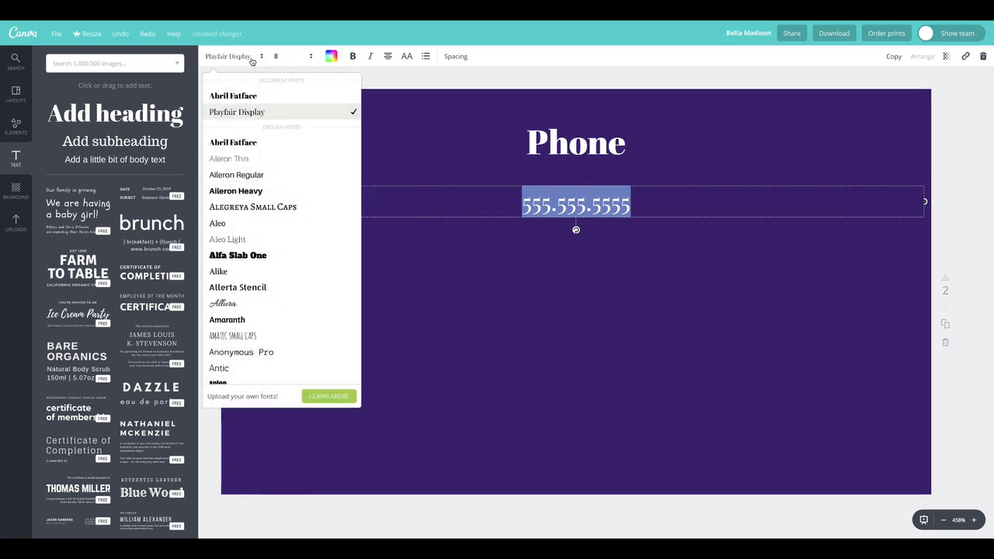
left_click(254, 161)
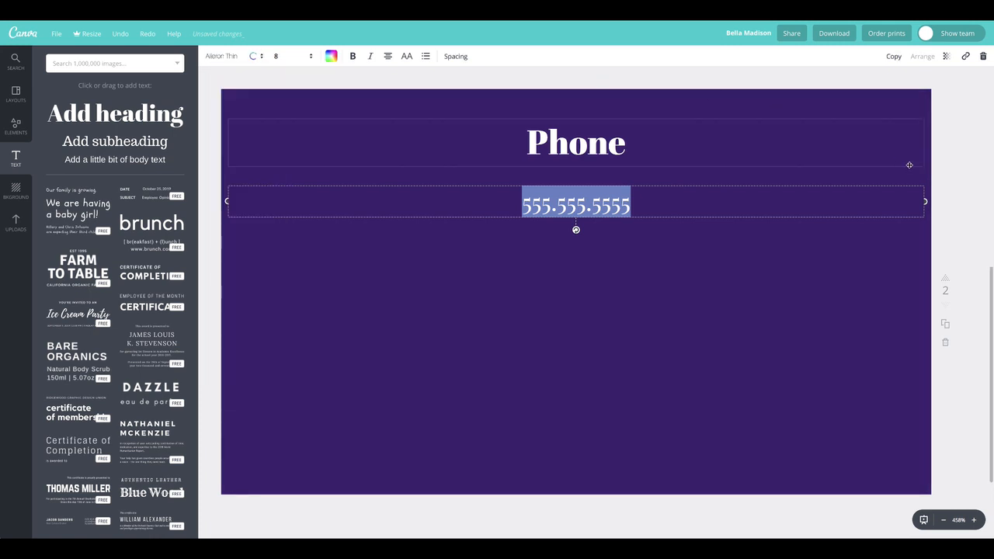
Step: Make the phone number size 6 with letter spacing 80, and nudge the Phone heading down
left_click(958, 170)
left_click(575, 206)
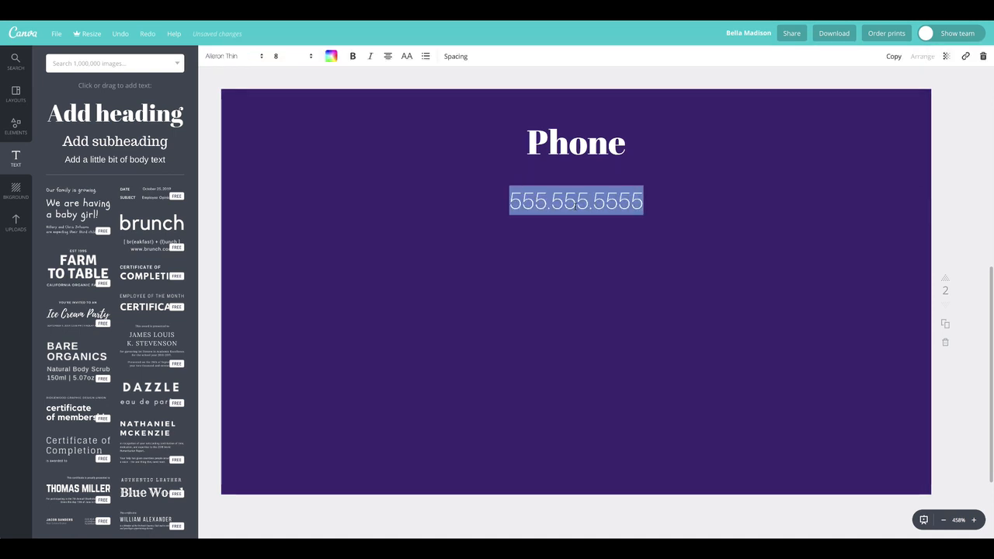
left_click(295, 65)
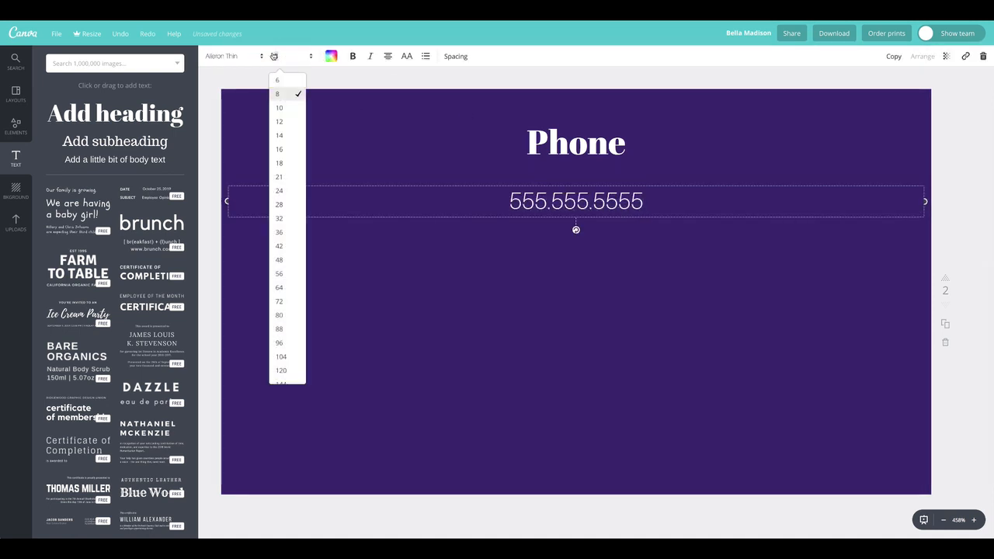
left_click(301, 83)
left_click(422, 79)
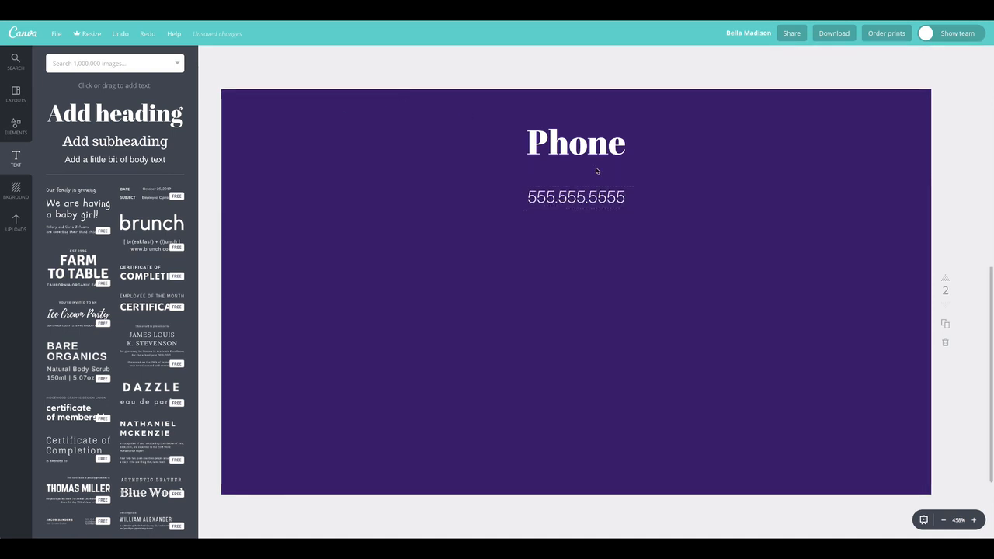
double_click(595, 196)
left_click(451, 57)
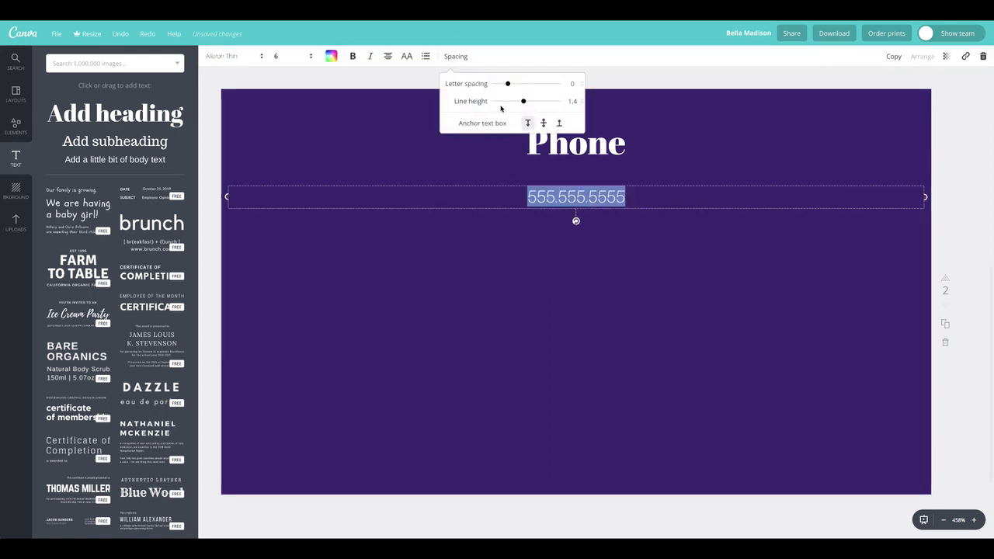
left_click_drag(509, 84, 513, 86)
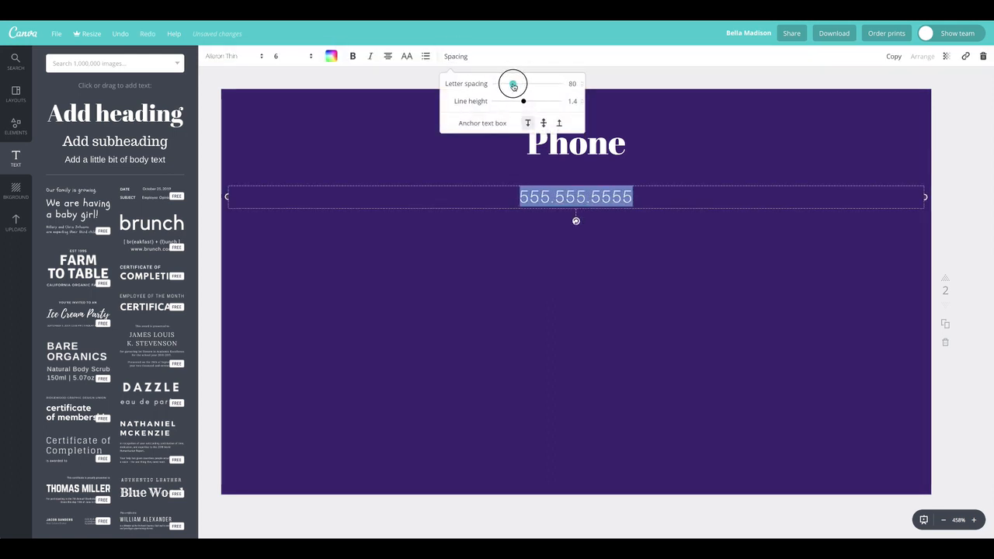
left_click_drag(584, 160, 586, 166)
double_click(585, 165)
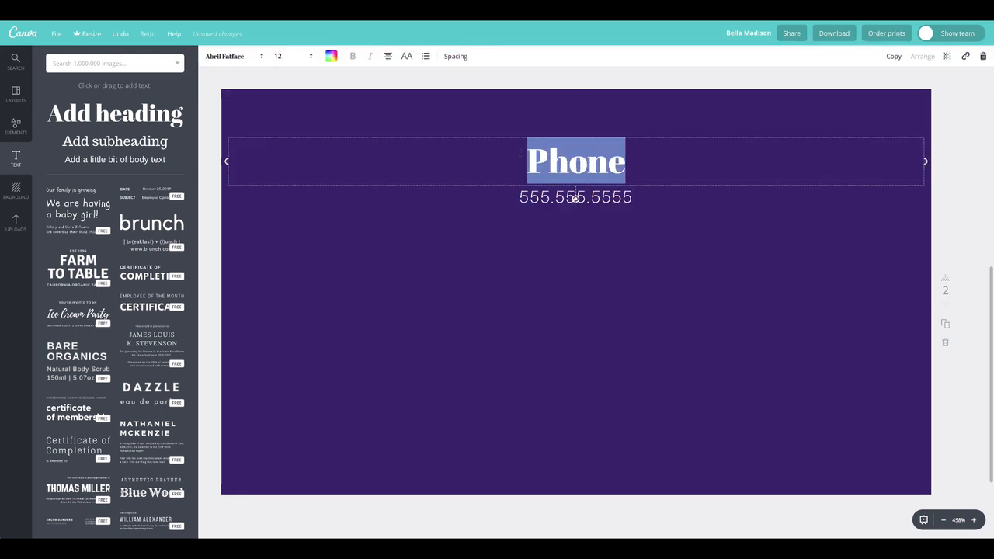
Step: Shrink the Phone heading to size 10 and move it and the number up together
left_click(299, 56)
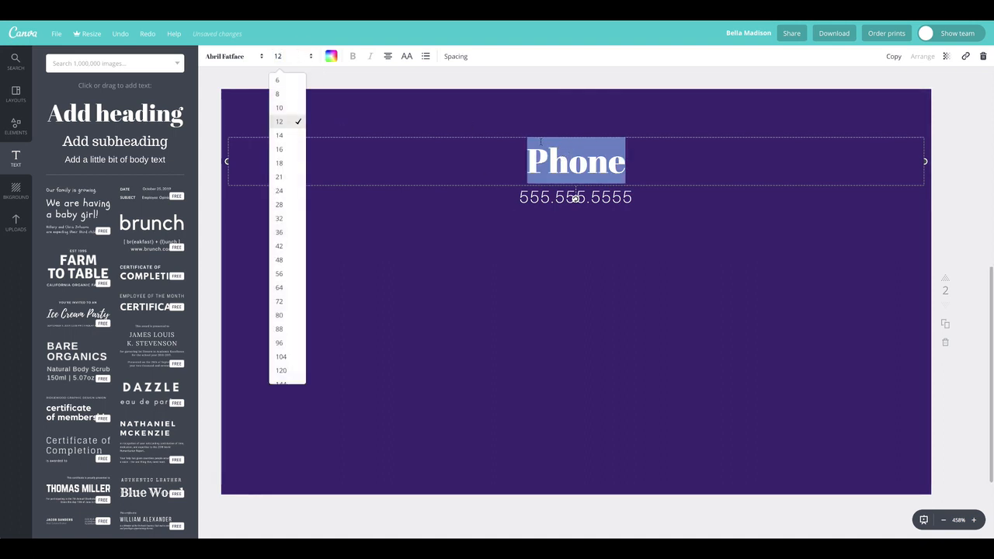
left_click(290, 108)
left_click_drag(575, 152, 574, 133)
left_click_drag(580, 187, 580, 158)
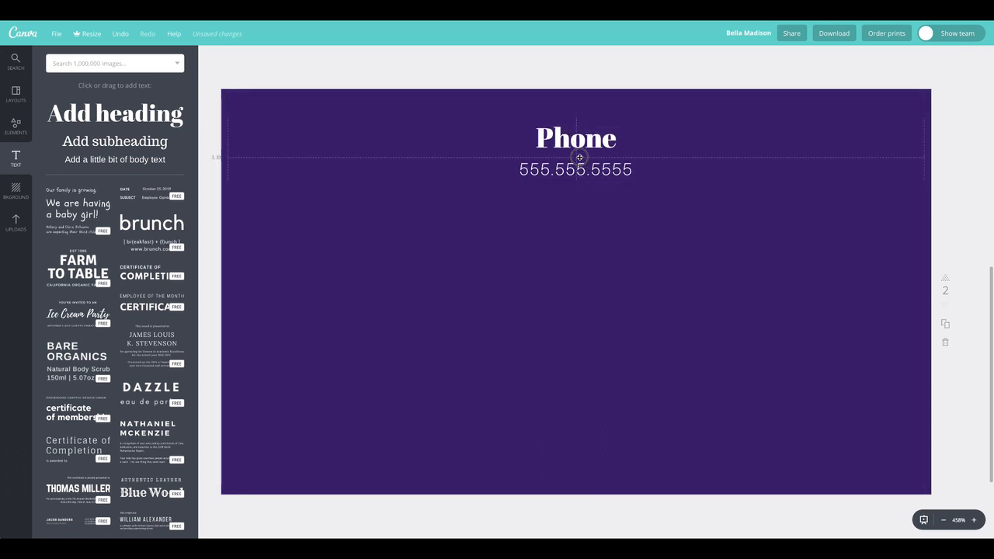
left_click_drag(568, 137, 567, 139)
Step: Group the Phone heading with its number and place a centred copy of the pair below
left_click(550, 74)
left_click_drag(550, 74, 599, 182)
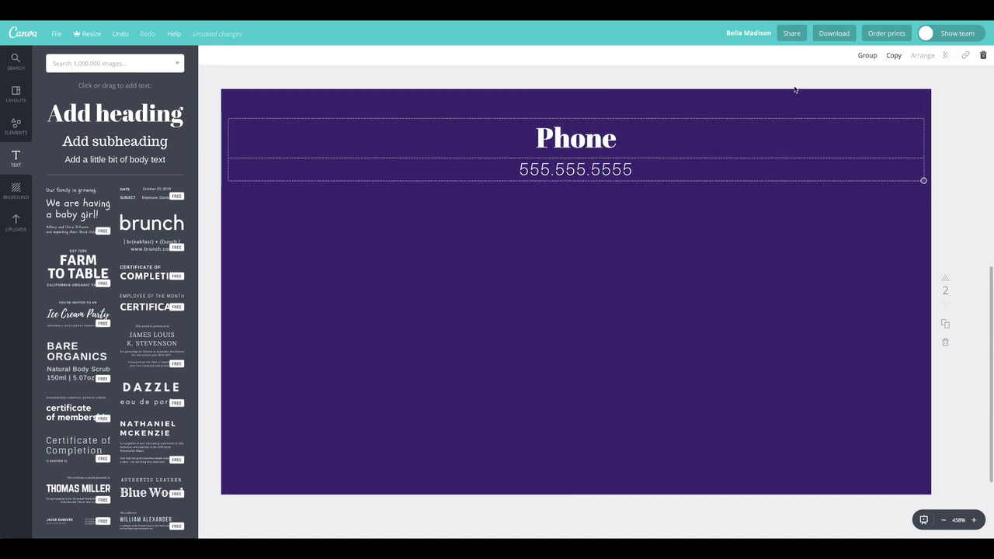
left_click(867, 56)
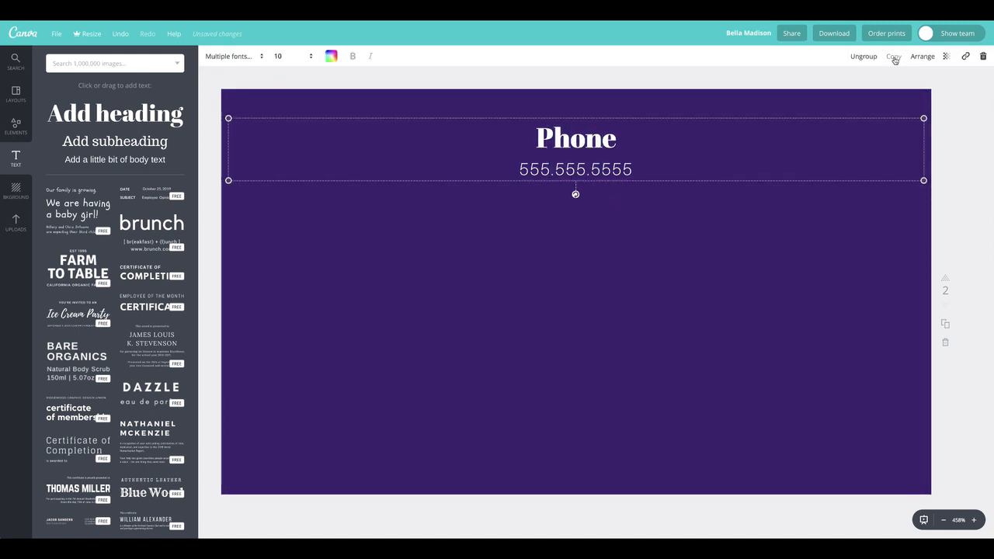
left_click(894, 56)
left_click_drag(647, 204, 586, 234)
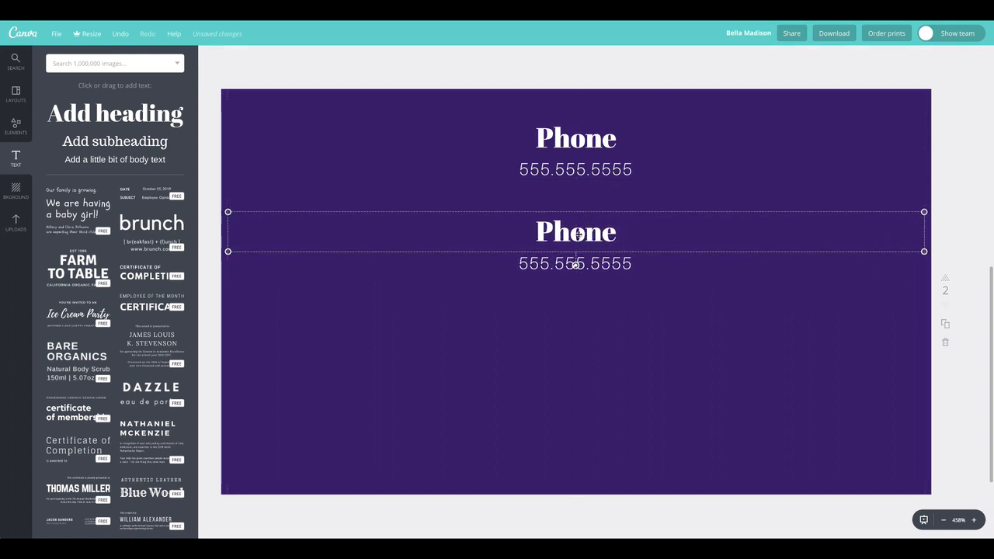
left_click(595, 234)
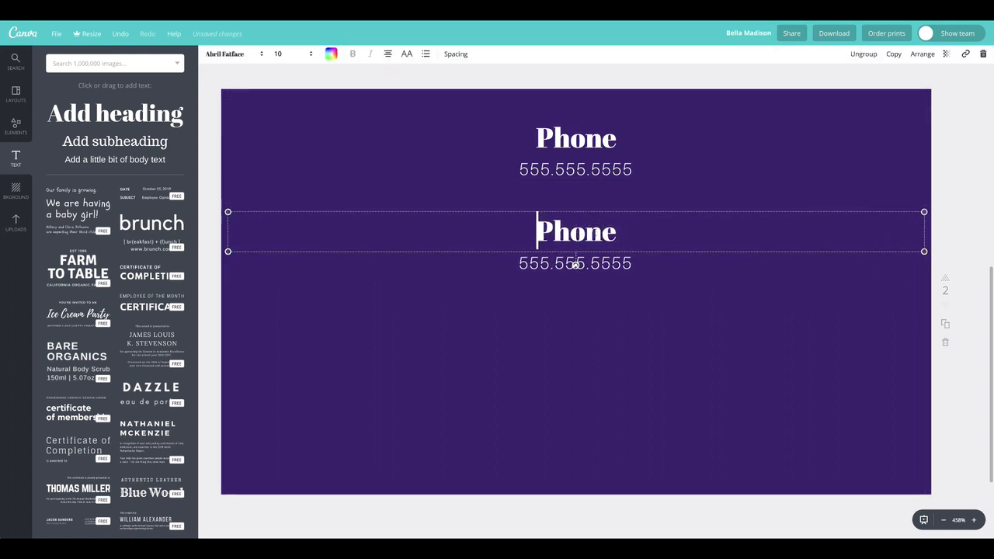
left_click(575, 262, "shift")
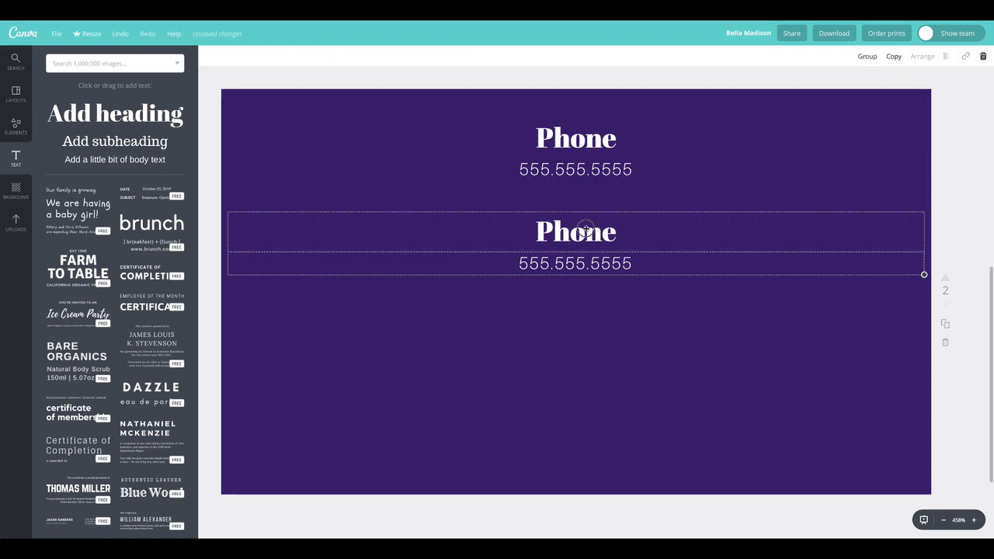
left_click(675, 207)
Step: Change the copied pair to an 'E-mail' heading over a placeholder e-mail address
double_click(612, 232)
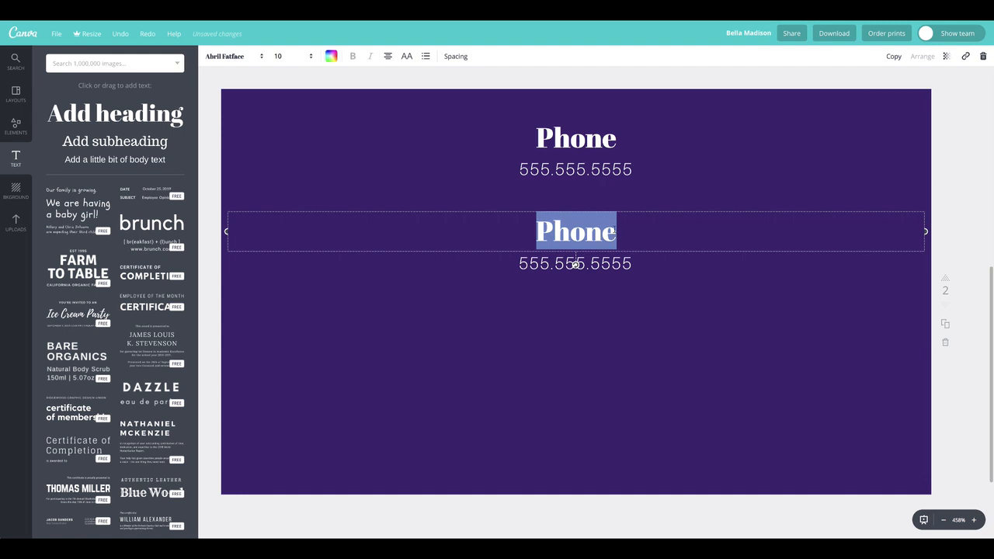
type("Email")
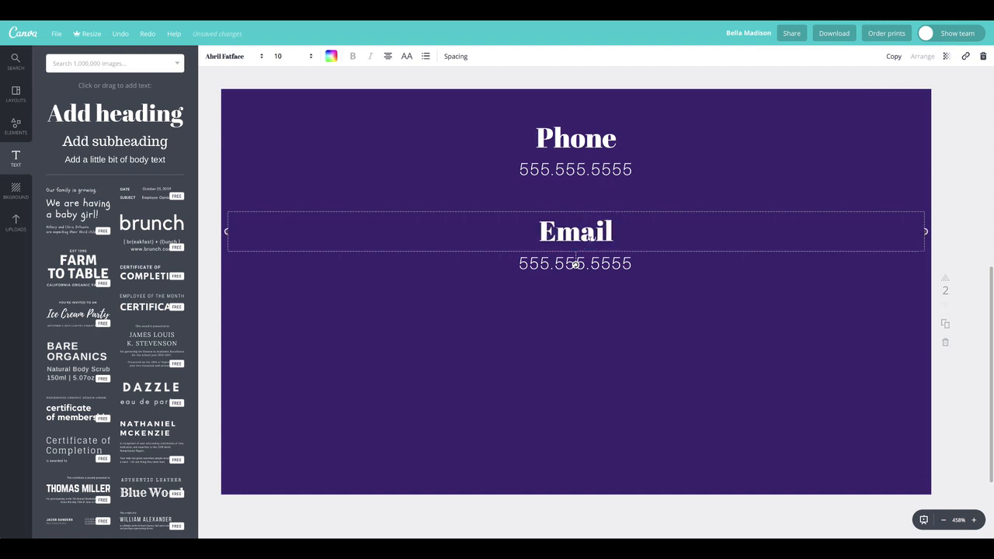
key("Left")
key("Left")
key("Left")
key("Left")
type("-")
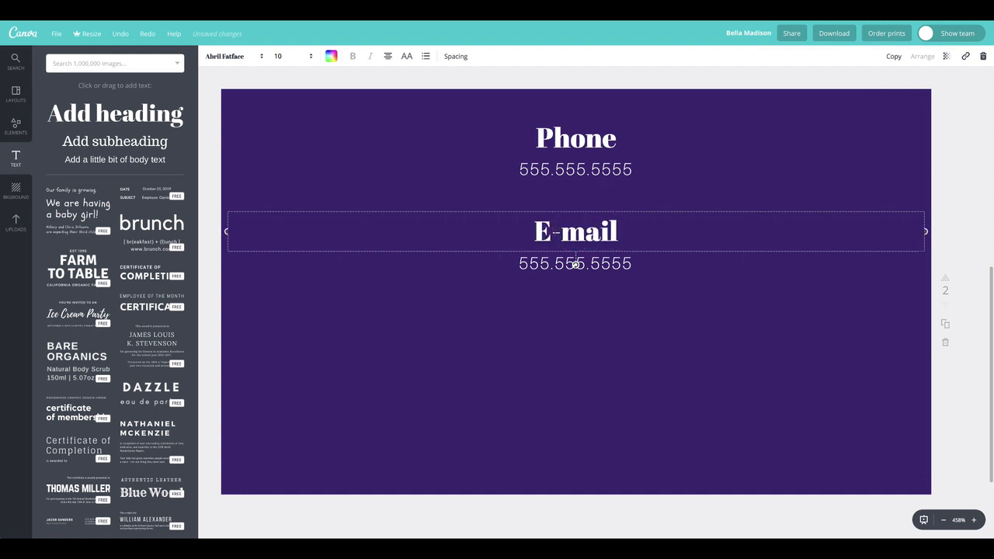
left_click(575, 264)
double_click(572, 265)
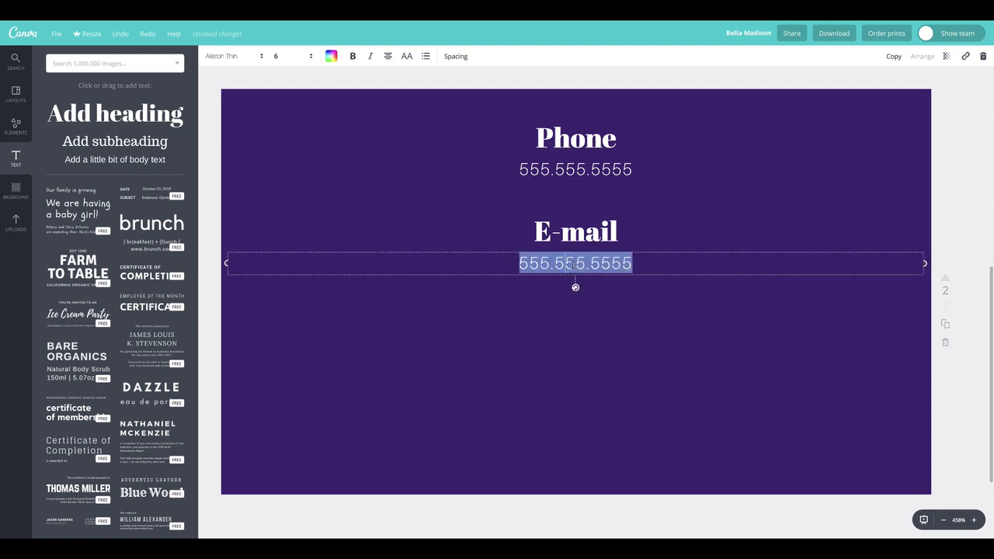
type("email@hotmail.com")
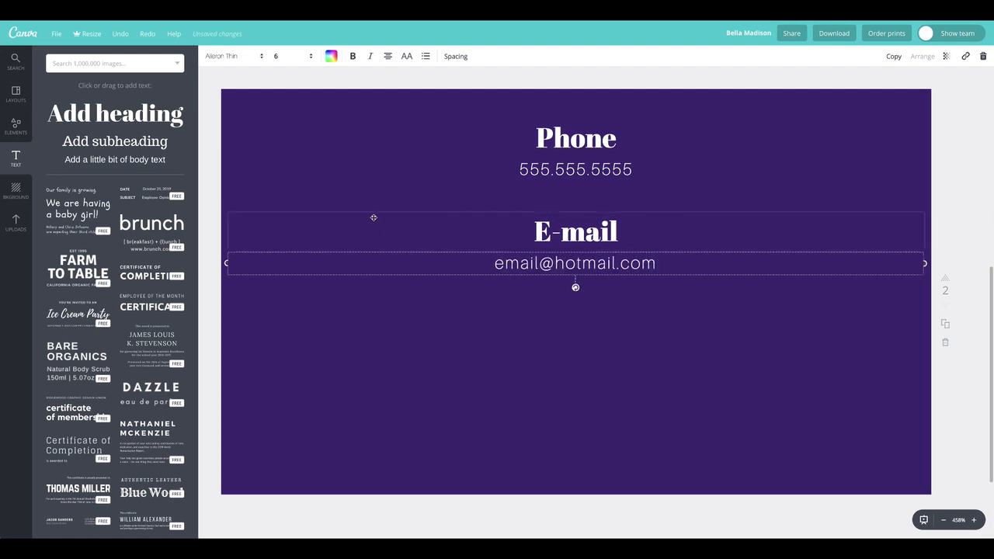
left_click(607, 155)
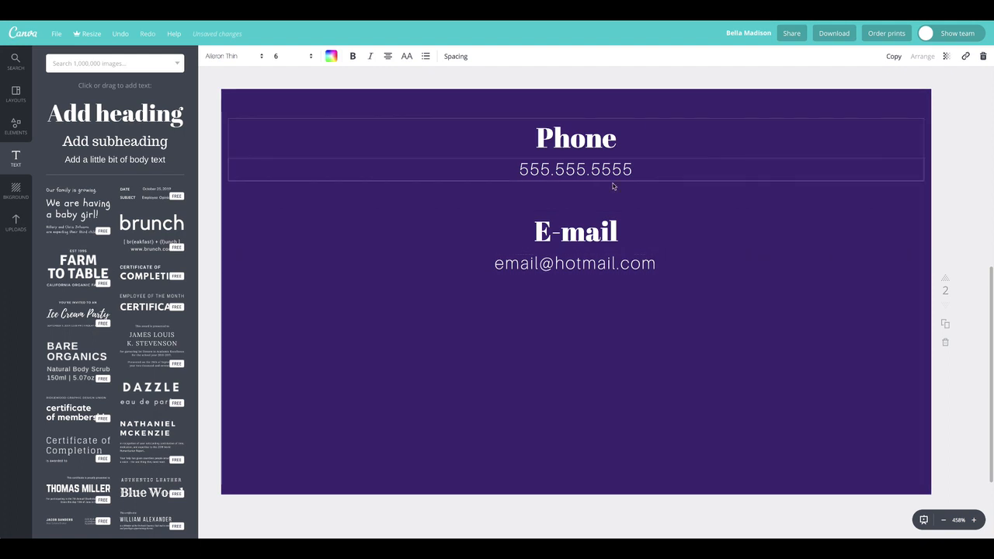
Step: Duplicate the address line lower on the card and retype it as fakewebsite.com
left_click(949, 202)
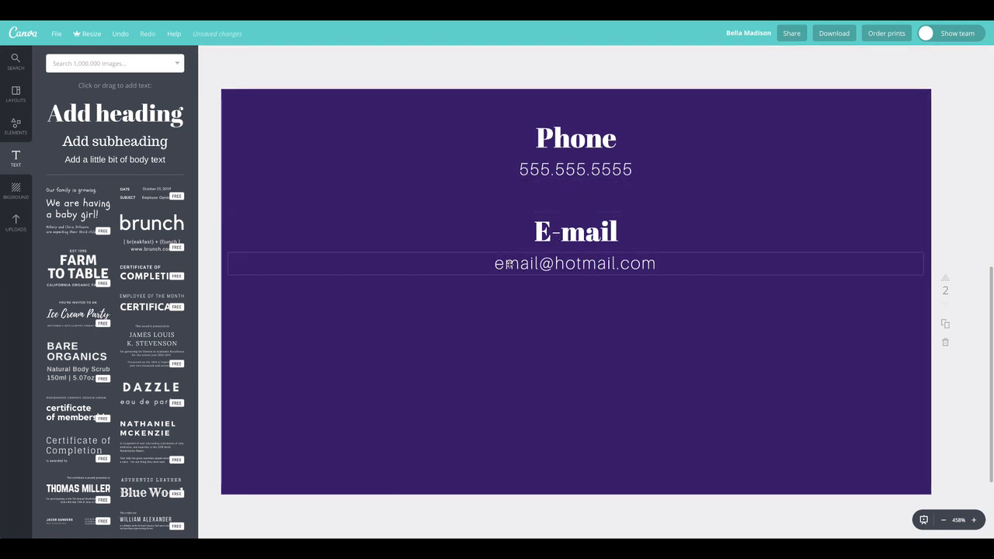
left_click(593, 263)
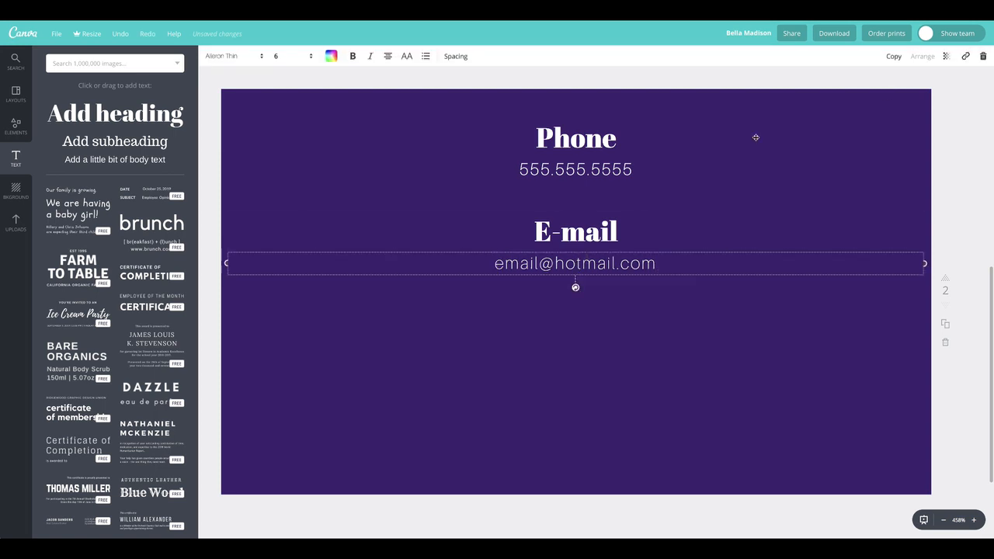
left_click(894, 57)
left_click_drag(661, 326, 598, 373)
double_click(598, 373)
triple_click(598, 373)
type("w")
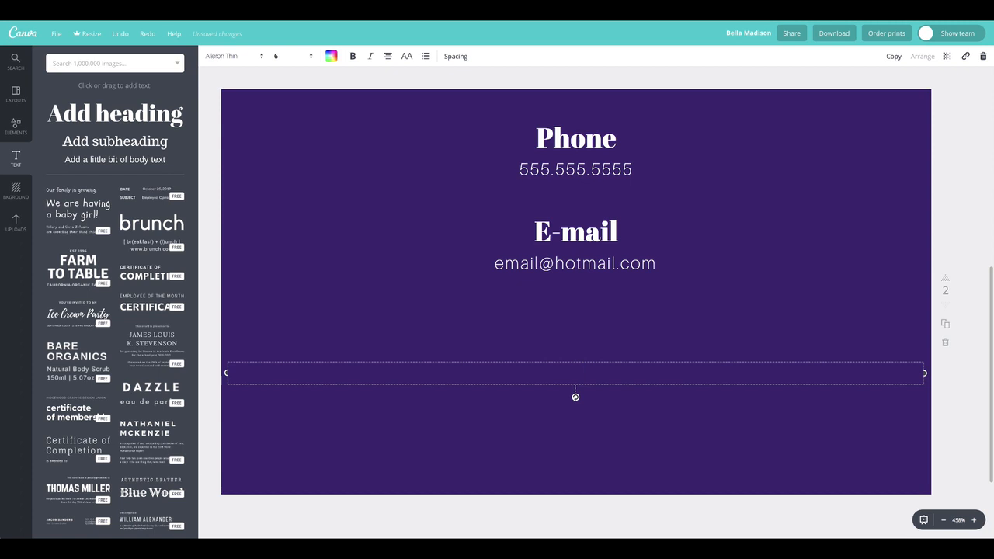
Step: Finish typing fakewebsite.com, size it at 24 and make it all capitals
type("akewebsite.com")
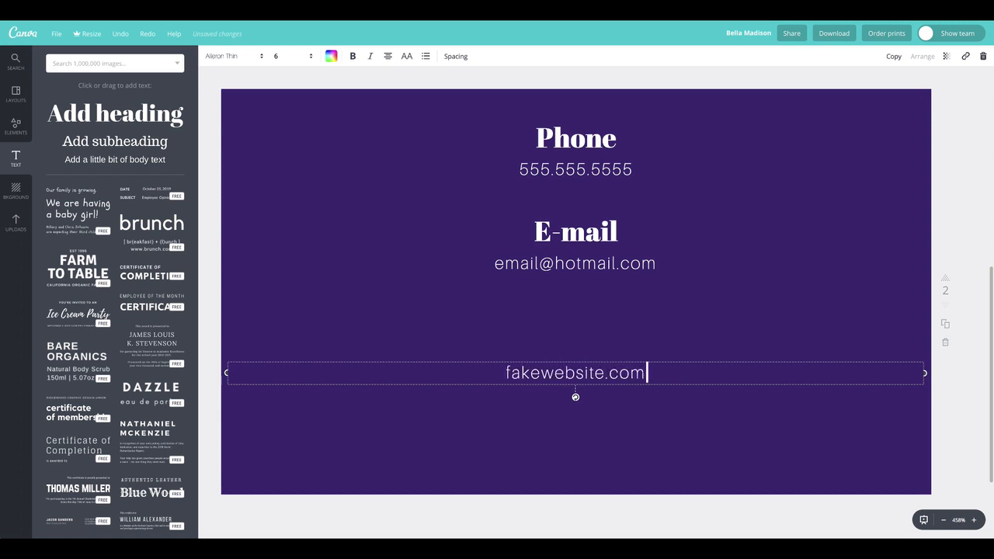
triple_click(583, 372)
left_click(418, 312)
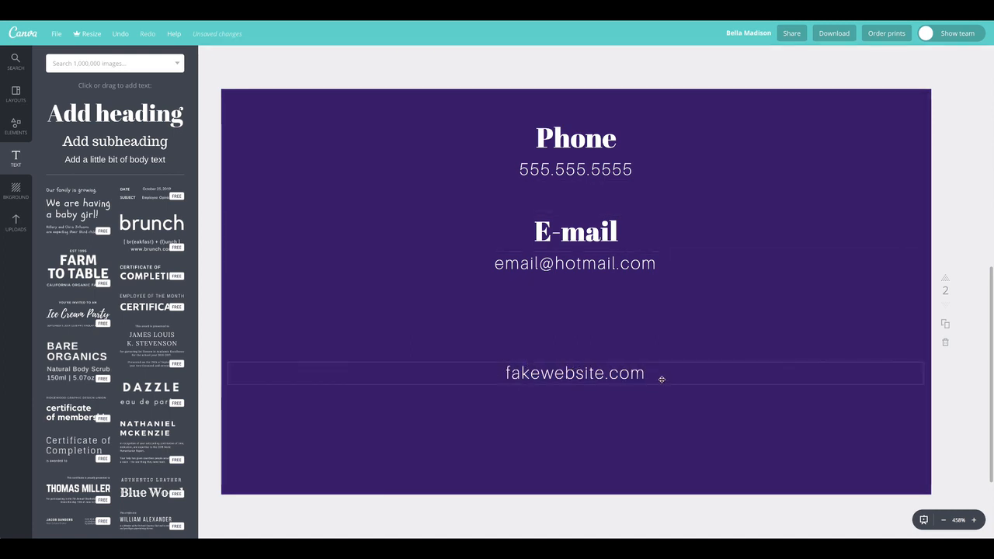
double_click(574, 374)
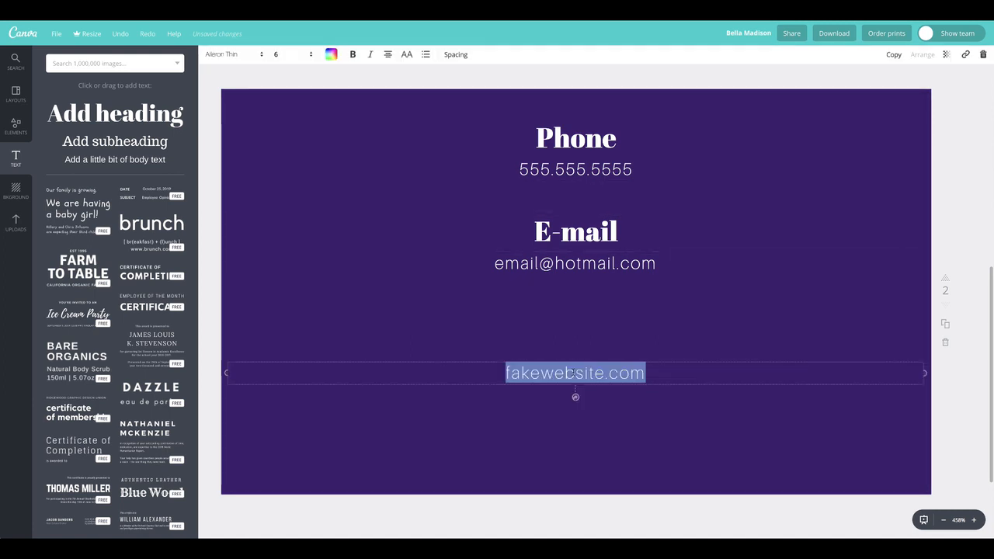
left_click(296, 56)
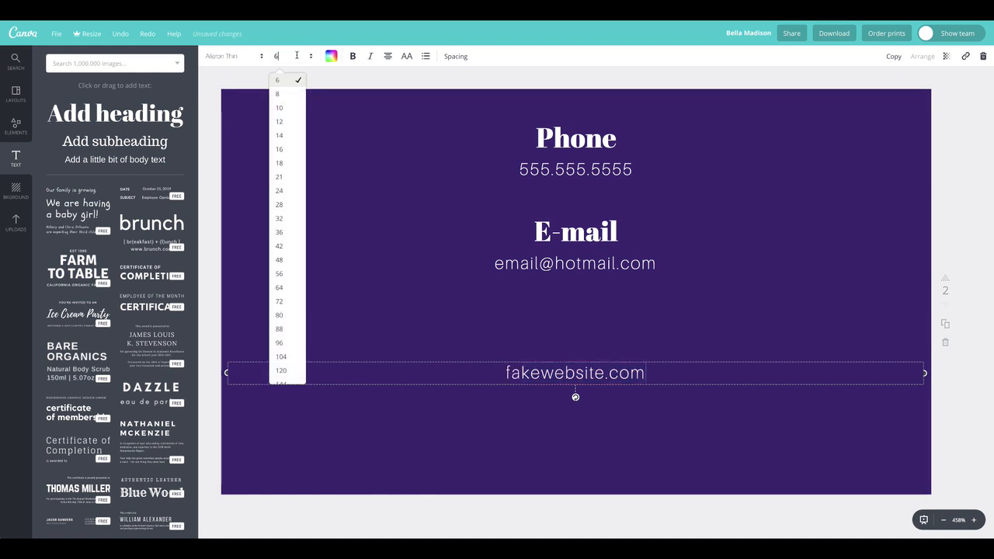
left_click(288, 245)
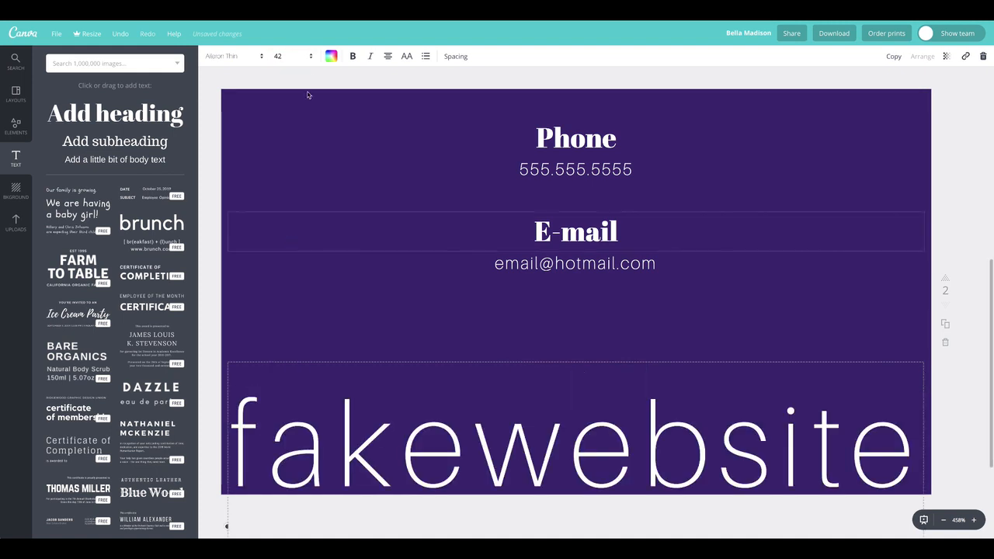
left_click(301, 56)
left_click(289, 199)
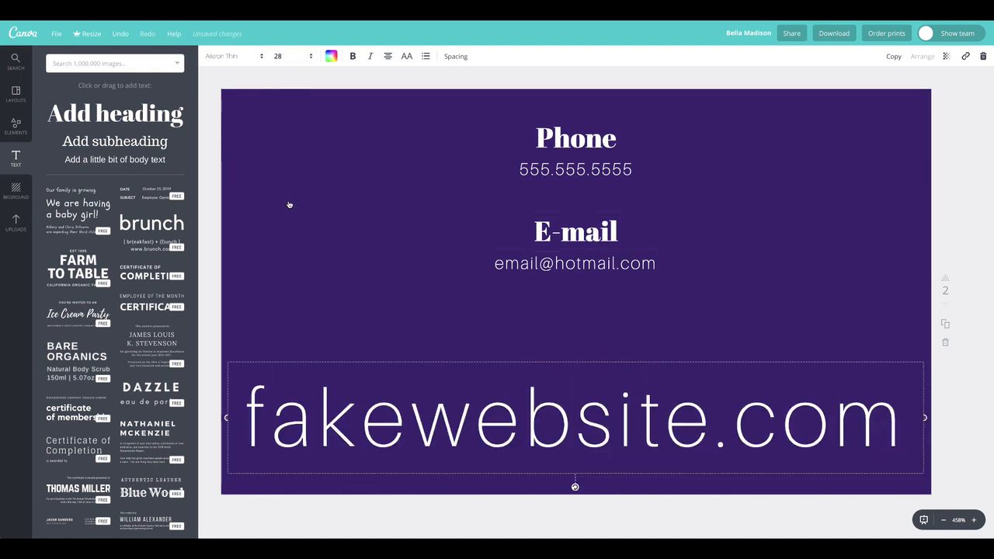
left_click(296, 56)
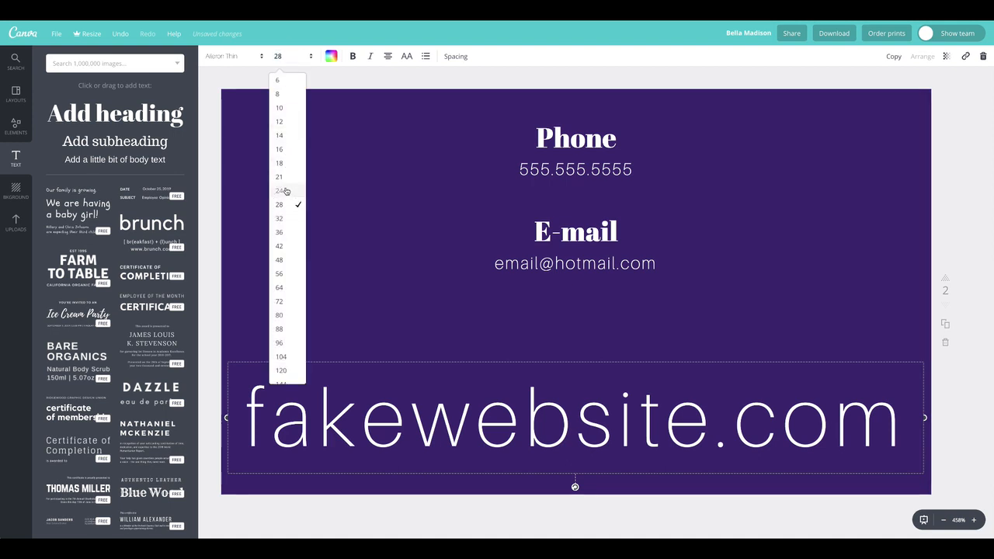
left_click(286, 191)
left_click(406, 56)
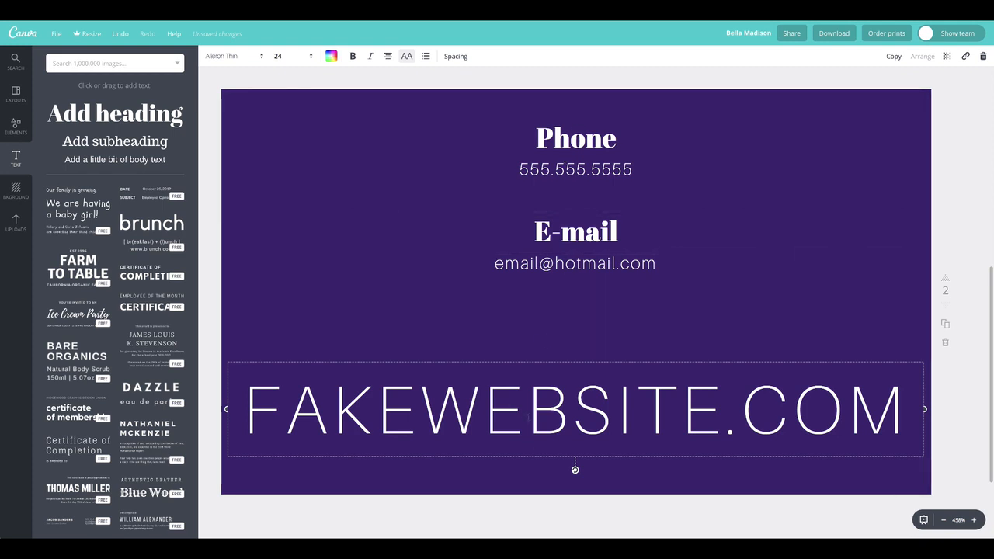
Step: Colour FAKEWEBSITE.COM medium purple and move it lower on the card
left_click(485, 416)
triple_click(469, 414)
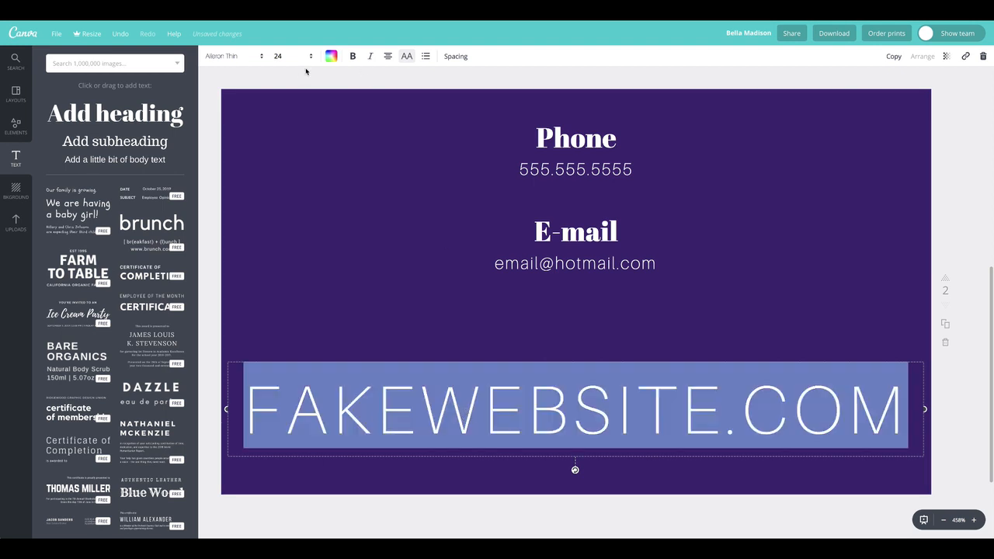
left_click(245, 57)
left_click(329, 58)
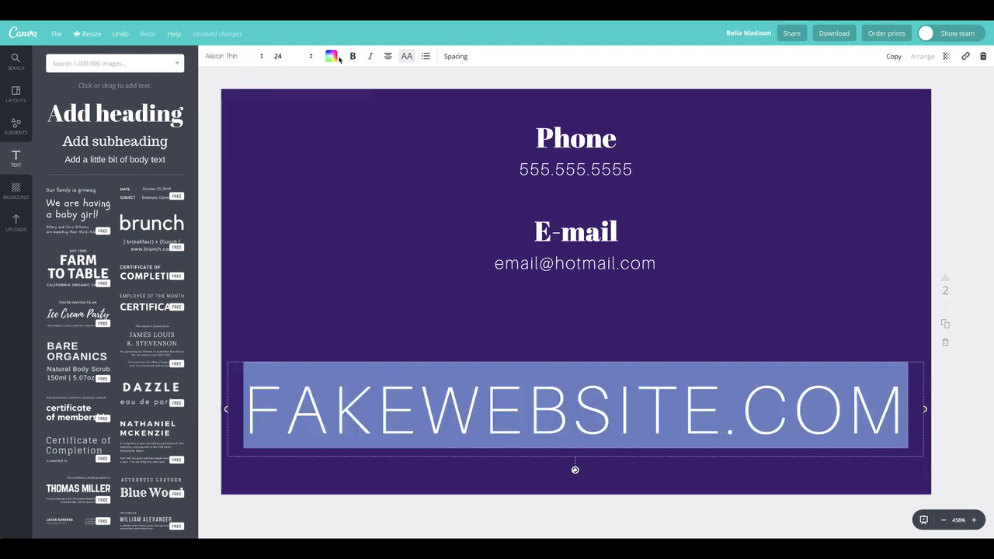
left_click(332, 58)
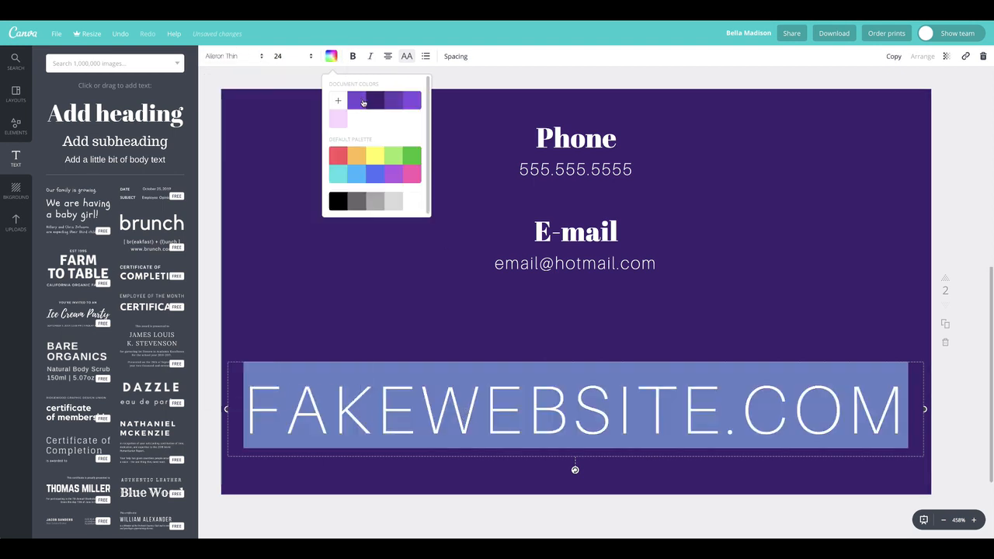
left_click(361, 104)
left_click(293, 284)
left_click_drag(583, 426, 582, 464)
left_click(584, 452)
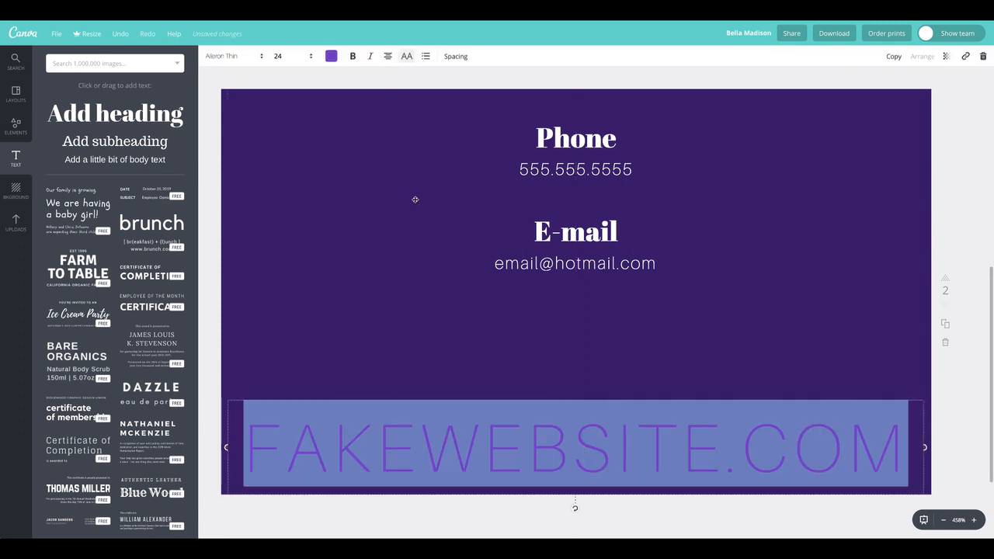
Step: Set the website text in Playfair Display, size 14, with letter spacing 290
left_click(237, 56)
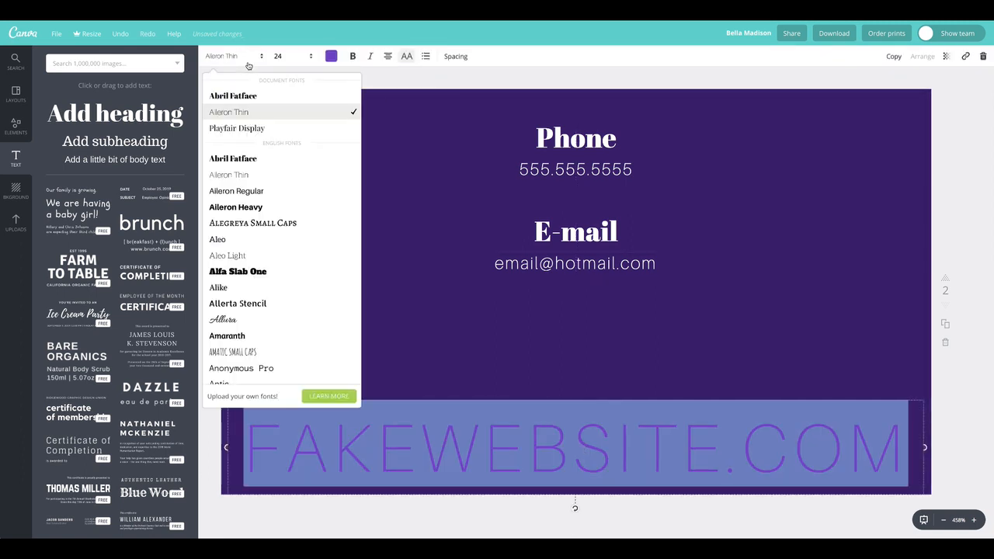
left_click(233, 128)
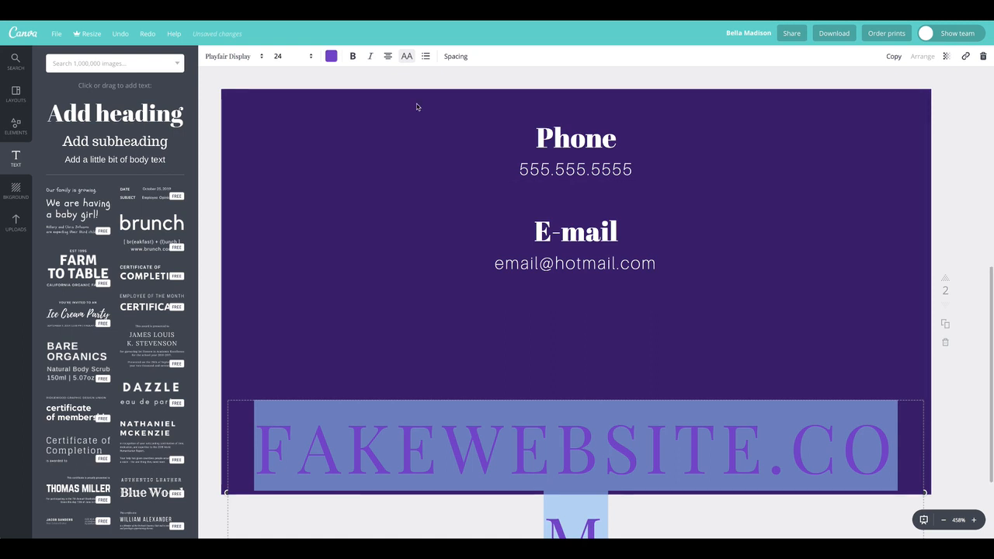
left_click(286, 56)
left_click(284, 176)
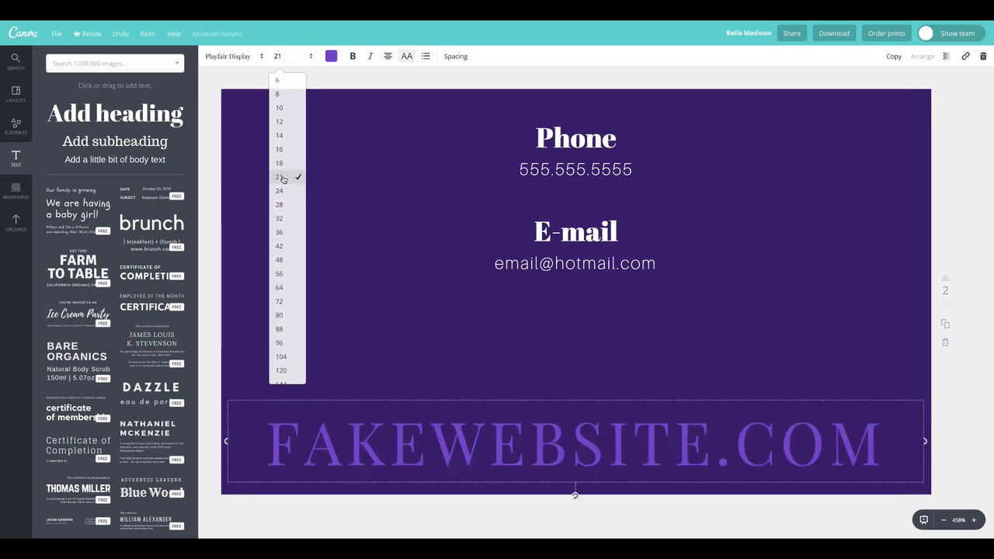
left_click(289, 56)
left_click(282, 137)
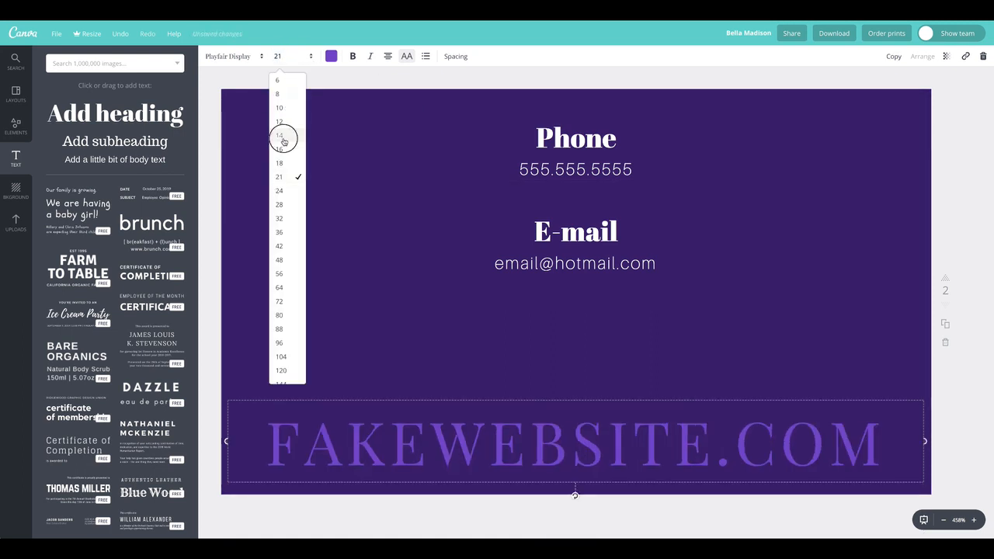
left_click(456, 55)
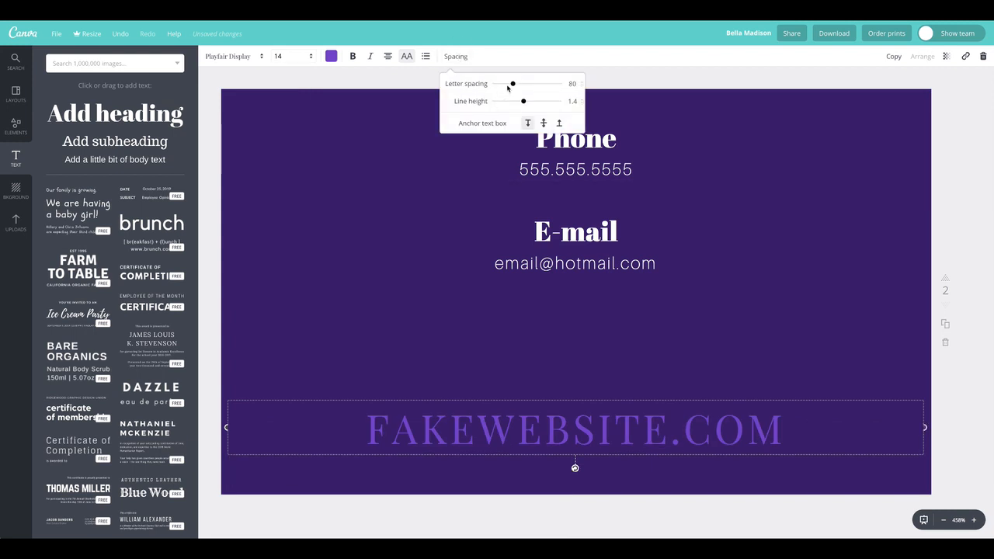
left_click_drag(513, 85, 526, 83)
left_click(383, 240)
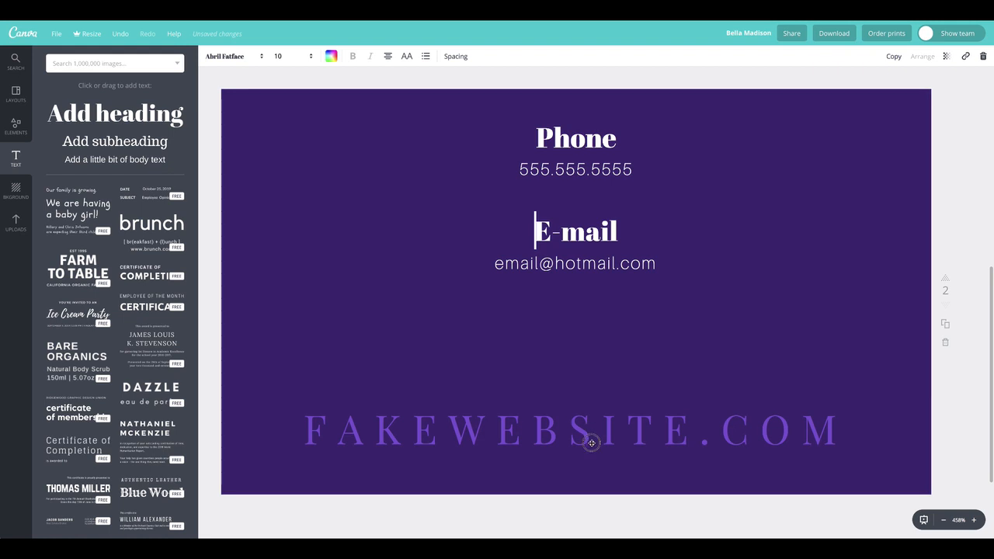
Step: Move the website text further down and duplicate the E-mail heading
left_click_drag(591, 450, 590, 455)
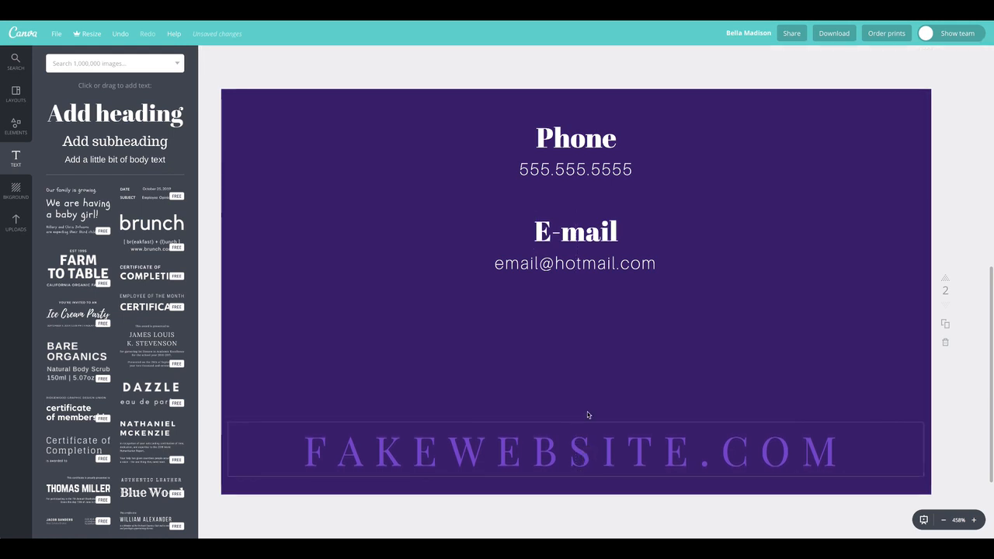
left_click(378, 262)
left_click(568, 234)
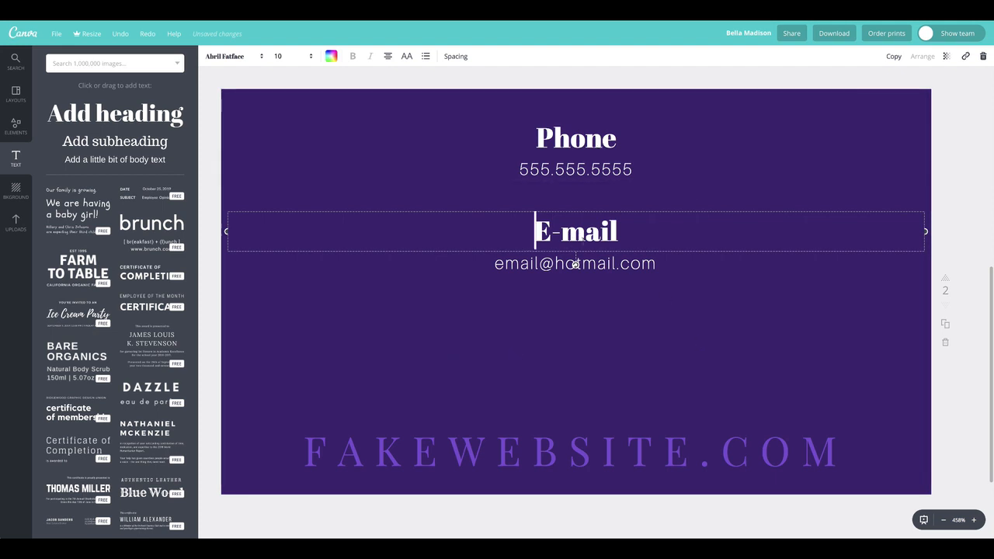
left_click(553, 269)
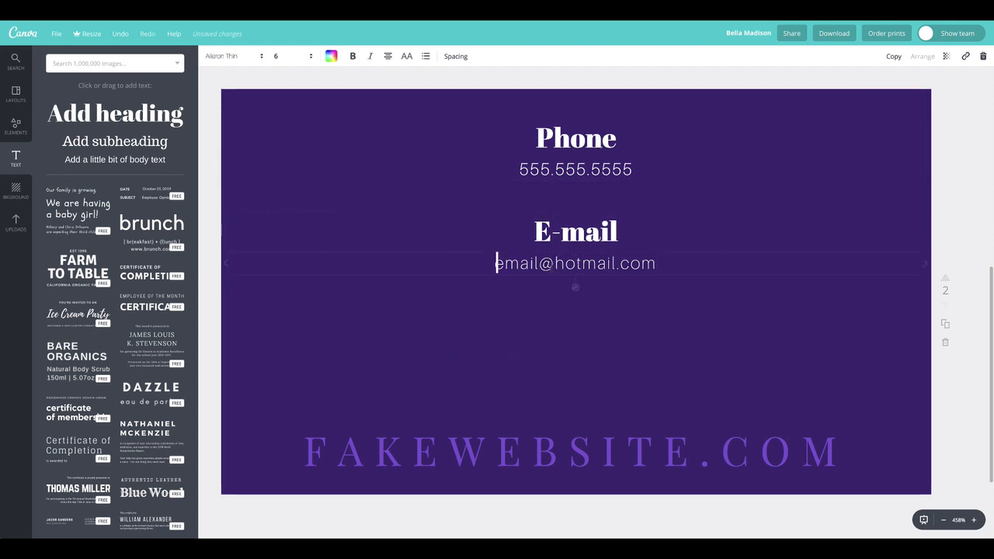
left_click(572, 228)
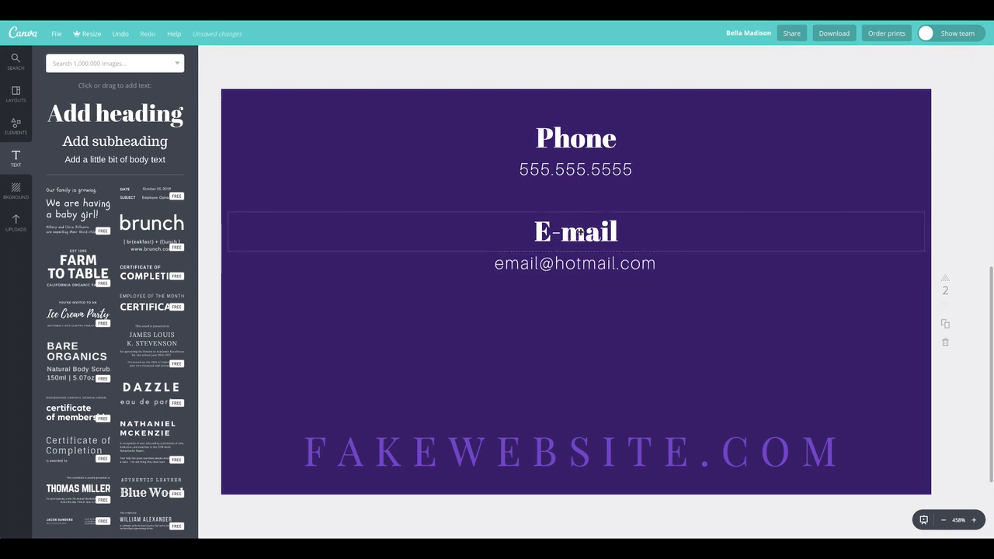
left_click(895, 56)
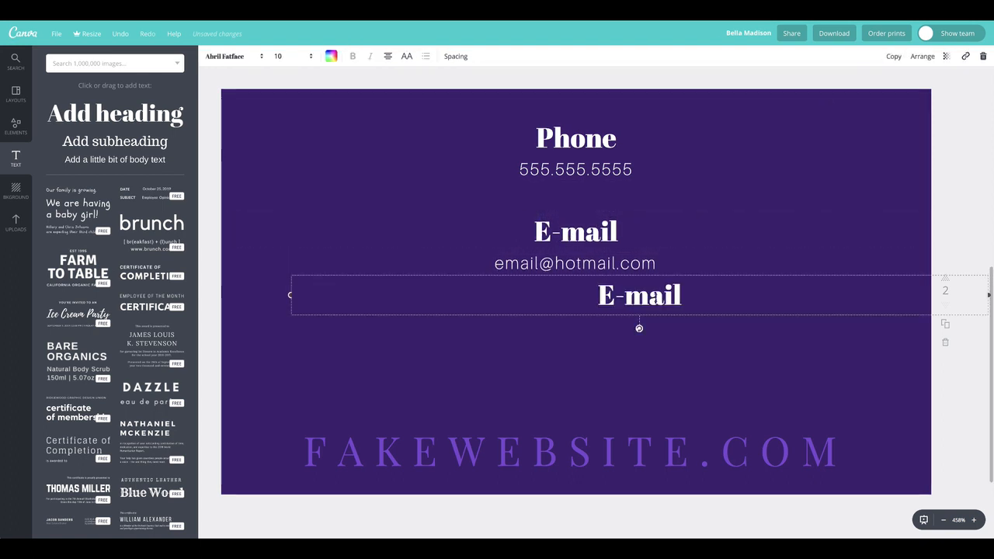
Step: Place the copy below the email address and retype it as 'Social Media'
left_click_drag(621, 297, 588, 334)
left_click(588, 334)
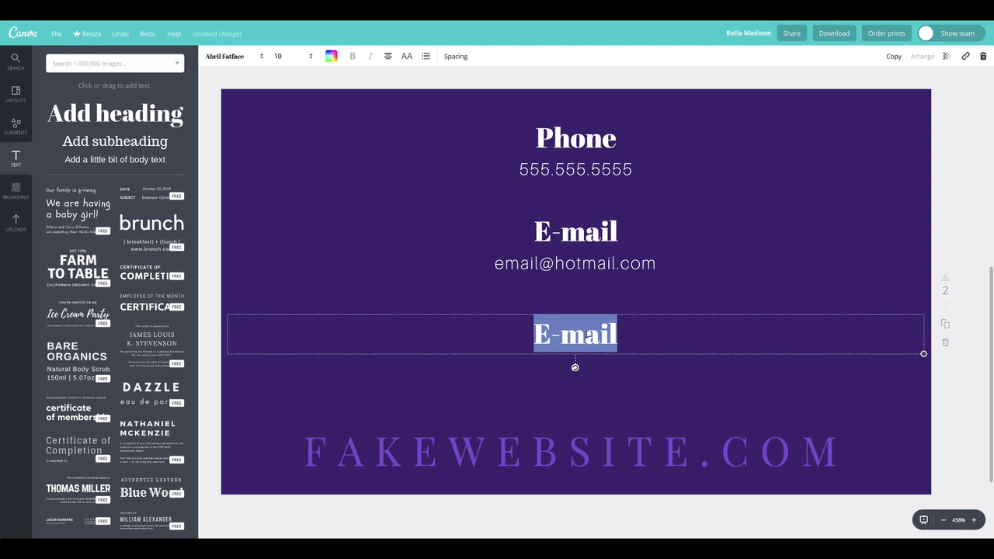
type("Social")
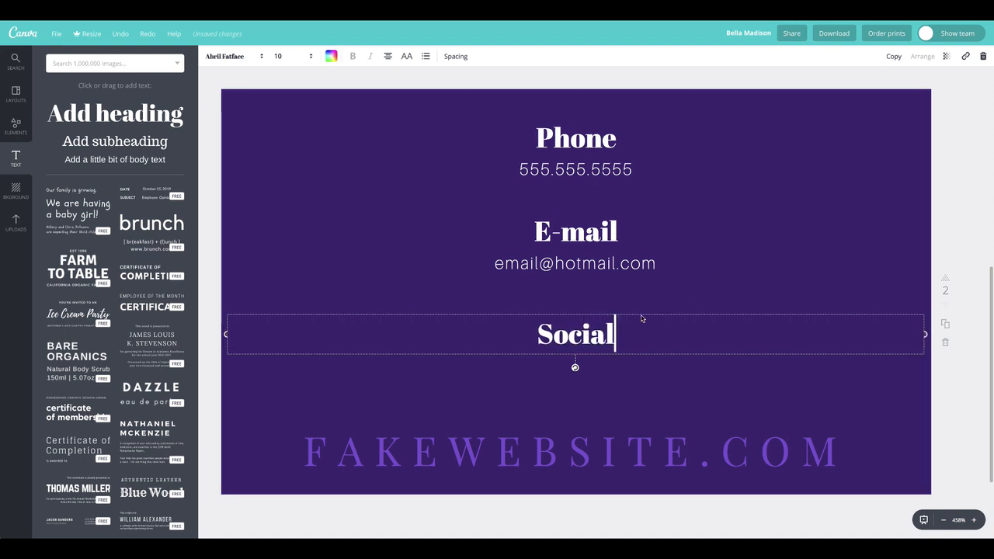
left_click(497, 262)
left_click(612, 332)
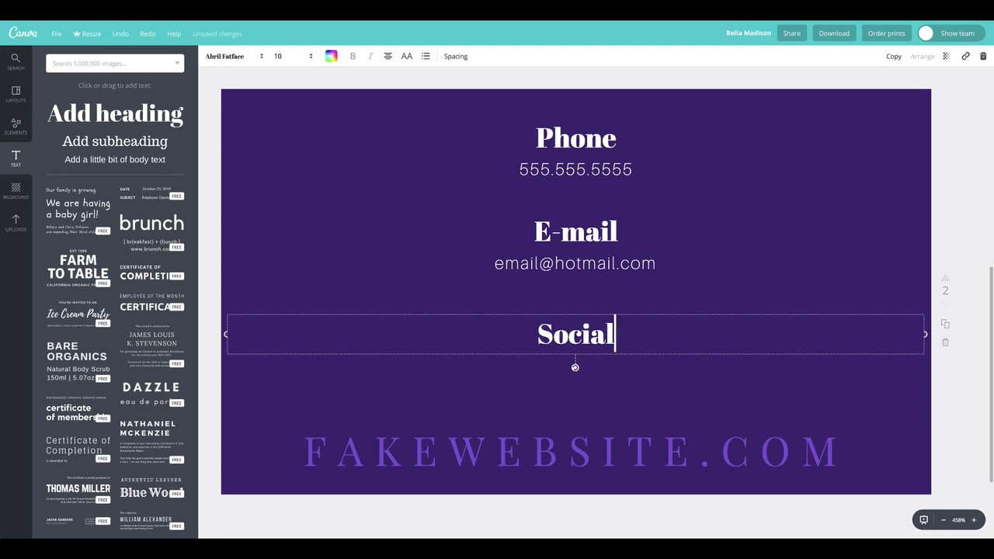
type("Media")
double_click(461, 218)
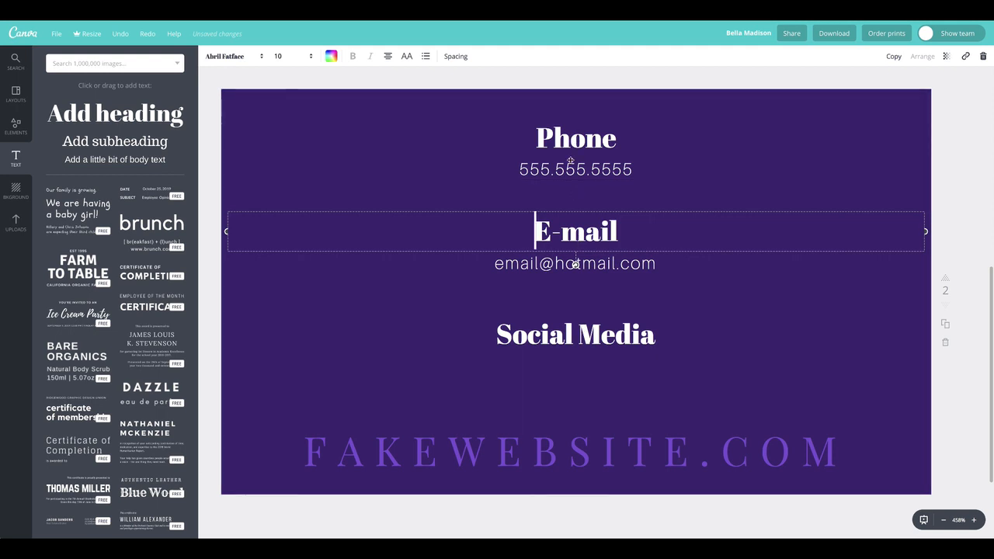
left_click(603, 334)
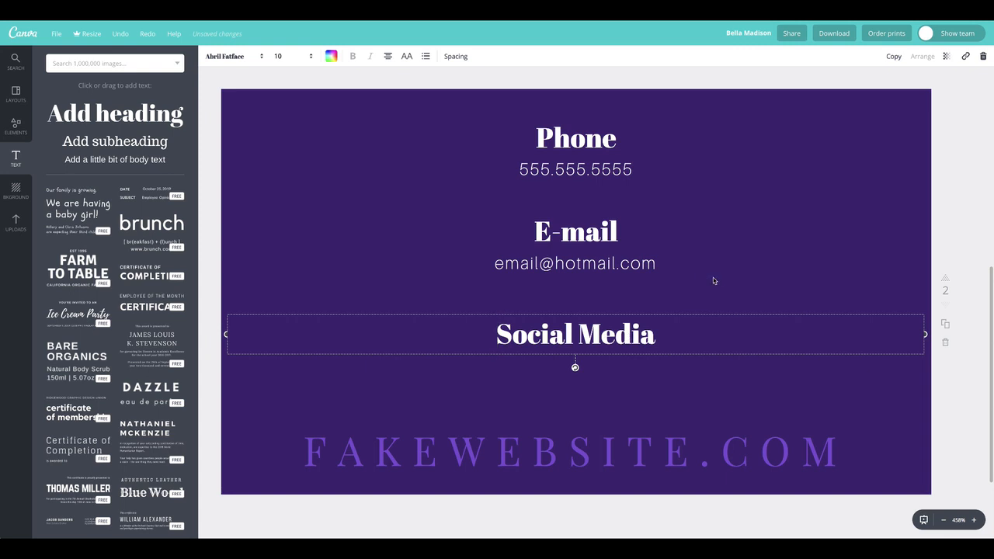
left_click_drag(619, 336, 618, 327)
left_click(526, 360)
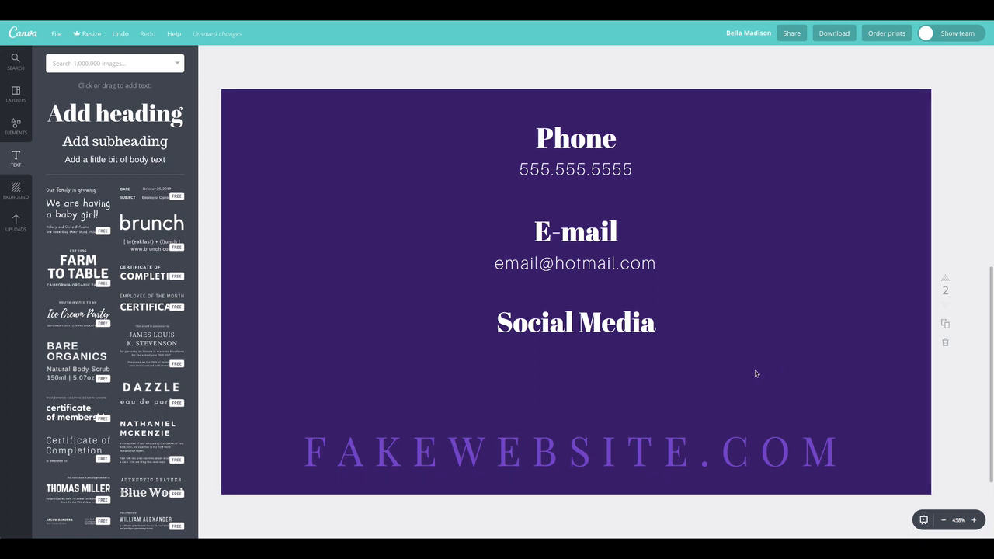
Step: Select the name and COSMETOLOGIST title together on the front page
scroll(729, 364, "up", 5)
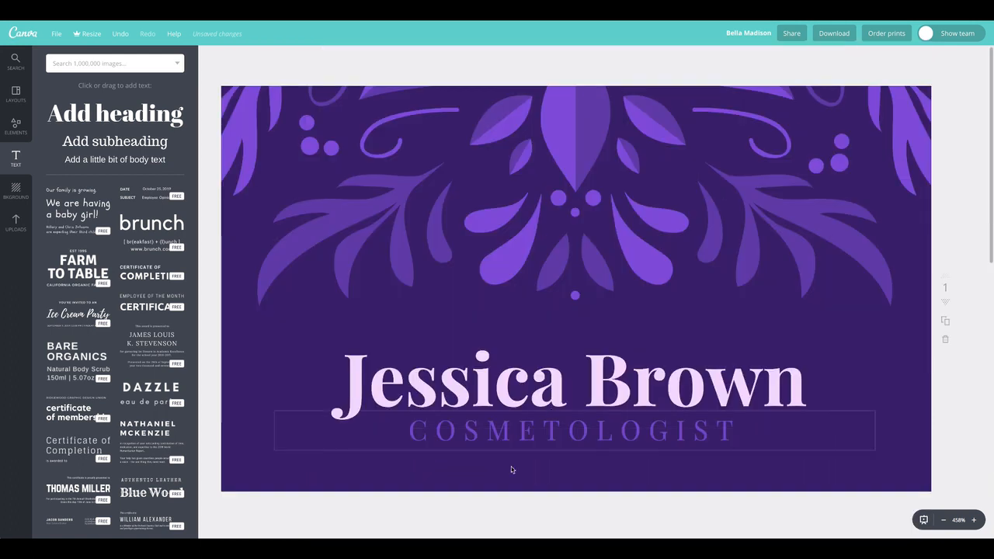
scroll(539, 463, "down", 8)
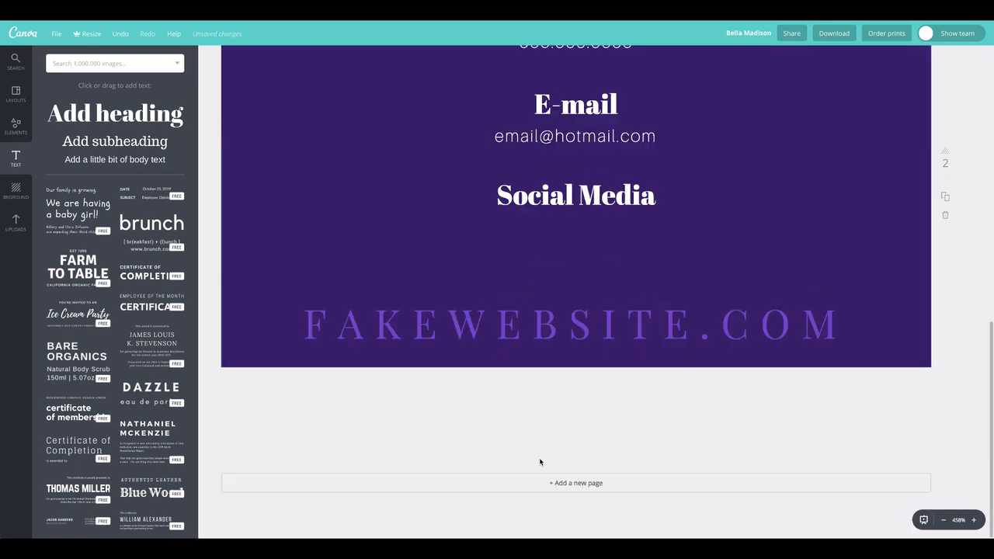
scroll(541, 450, "up", 8)
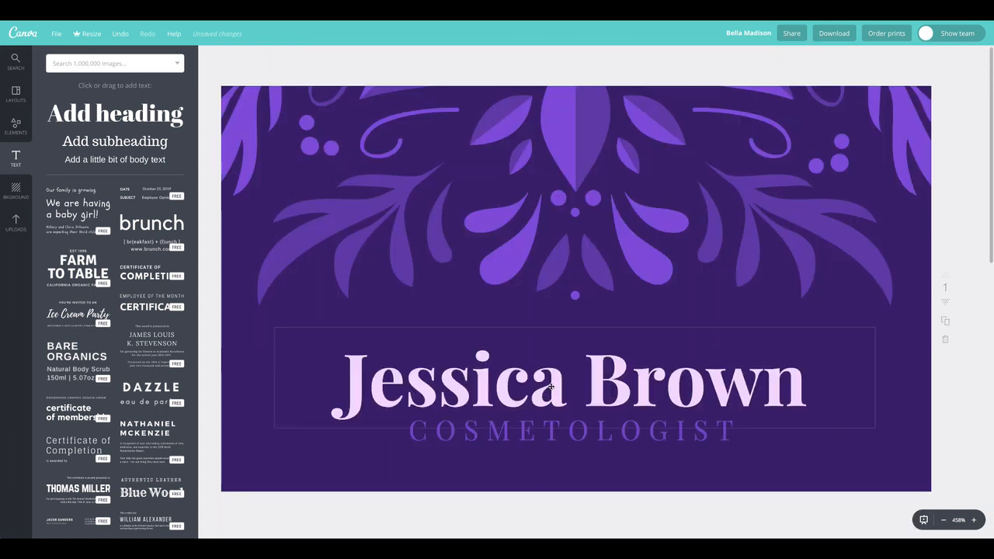
left_click(560, 437)
left_click(618, 369, "shift")
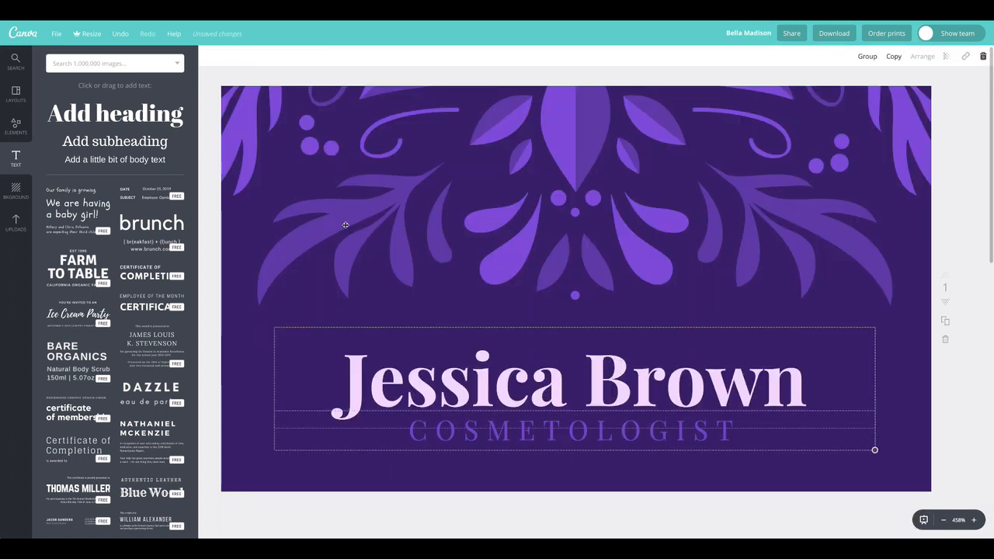
Step: Select the five Phone, E-mail and Social Media text boxes and drag them lower
scroll(548, 417, "down", 3)
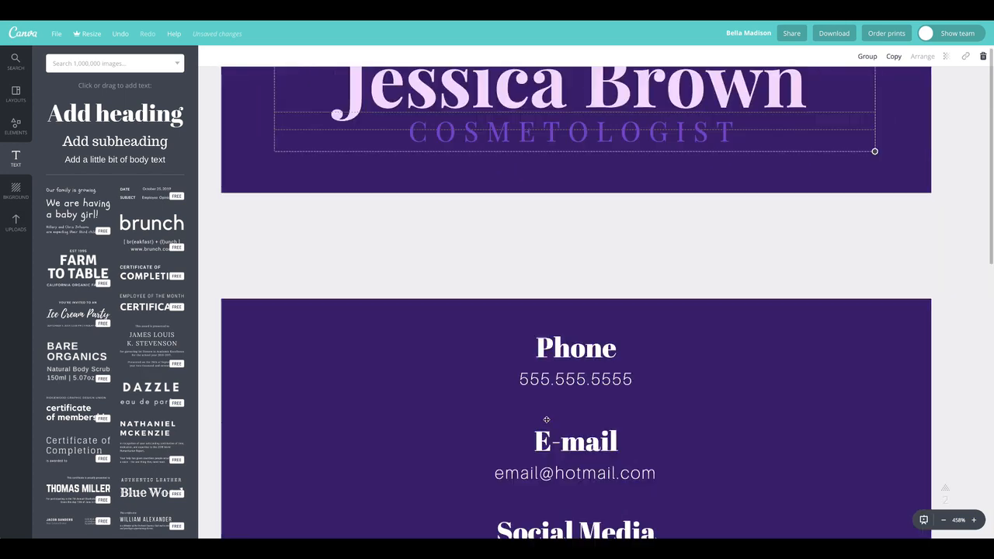
scroll(547, 421, "down", 4)
scroll(547, 423, "up", 3)
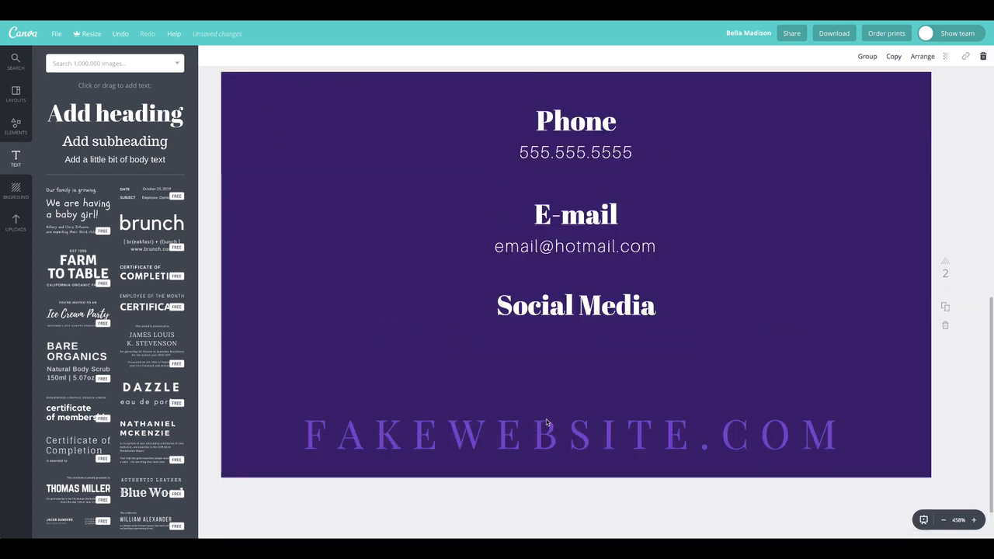
scroll(547, 422, "up", 1)
left_click(588, 353)
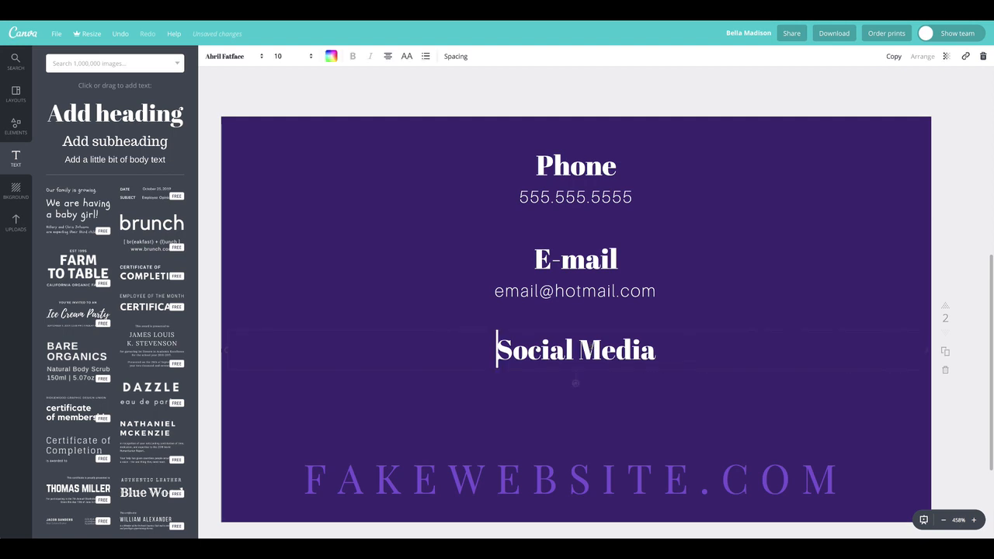
left_click(577, 289, "shift")
left_click(576, 261, "shift")
left_click(577, 197, "shift")
left_click(580, 177, "shift")
left_click_drag(587, 230, 588, 250)
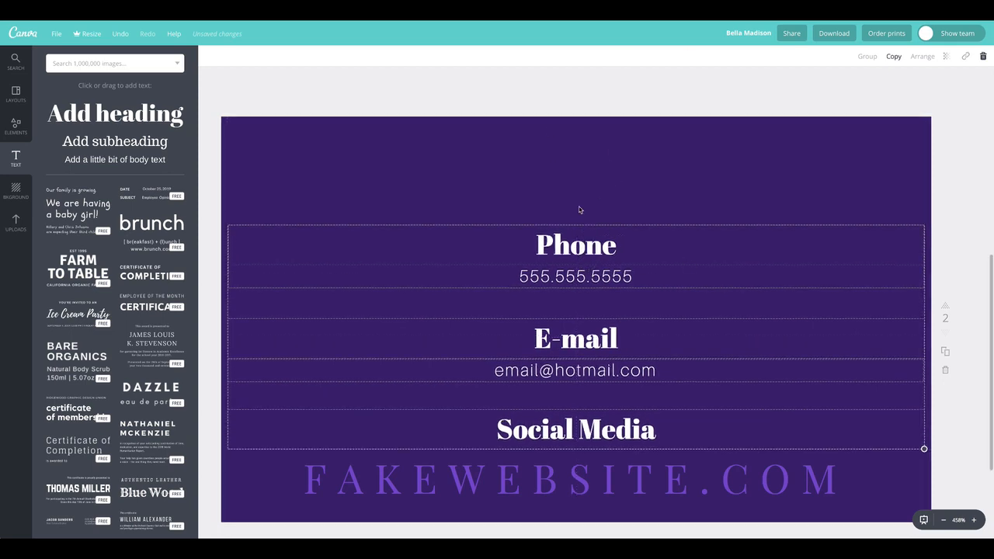
left_click(393, 87)
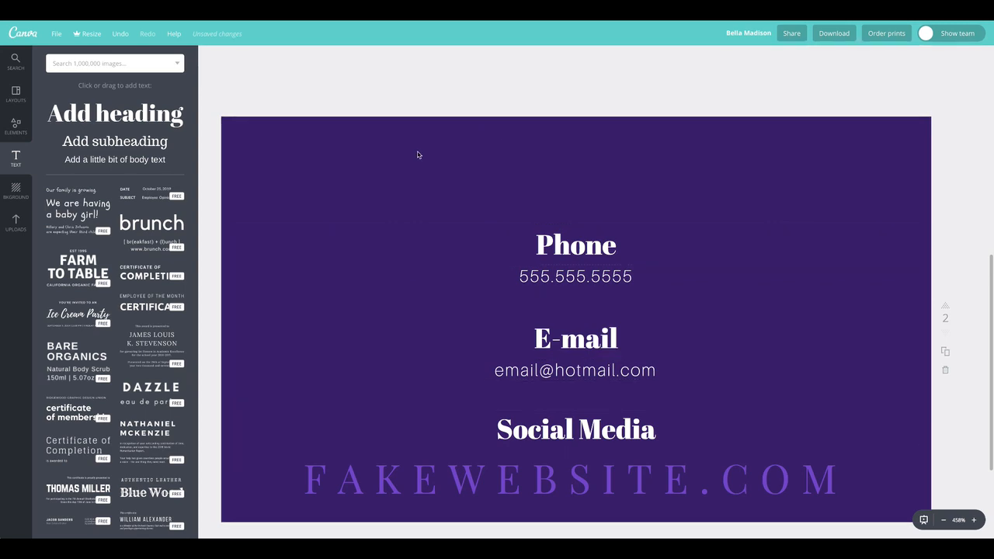
Step: Paste the name and COSMETOLOGIST title onto the back page and move them to the top
key("ctrl+v")
left_click_drag(421, 222, 442, 186)
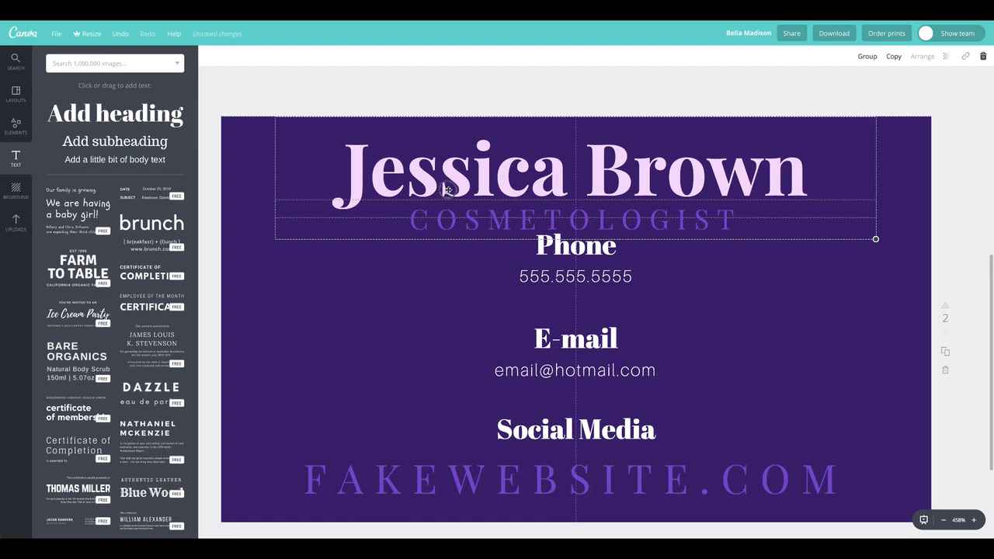
left_click(245, 95)
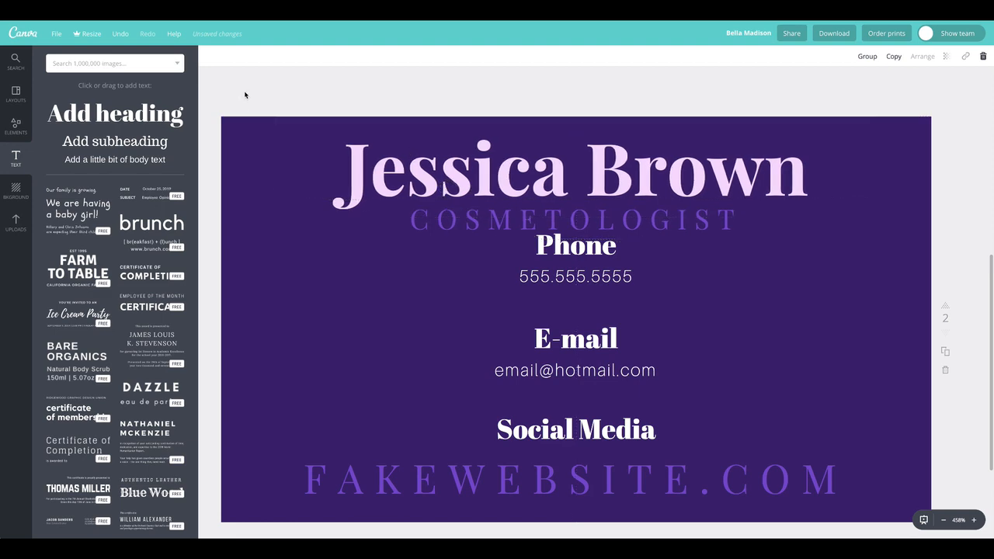
Step: Move Phone to the left, E-mail beside it on the right, and Social Media up below
left_click(595, 273)
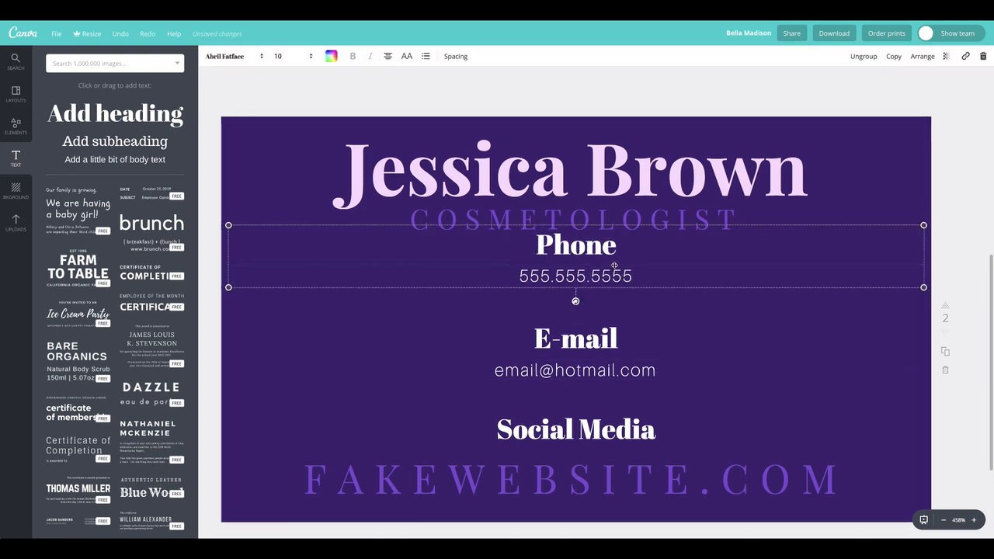
key("Escape")
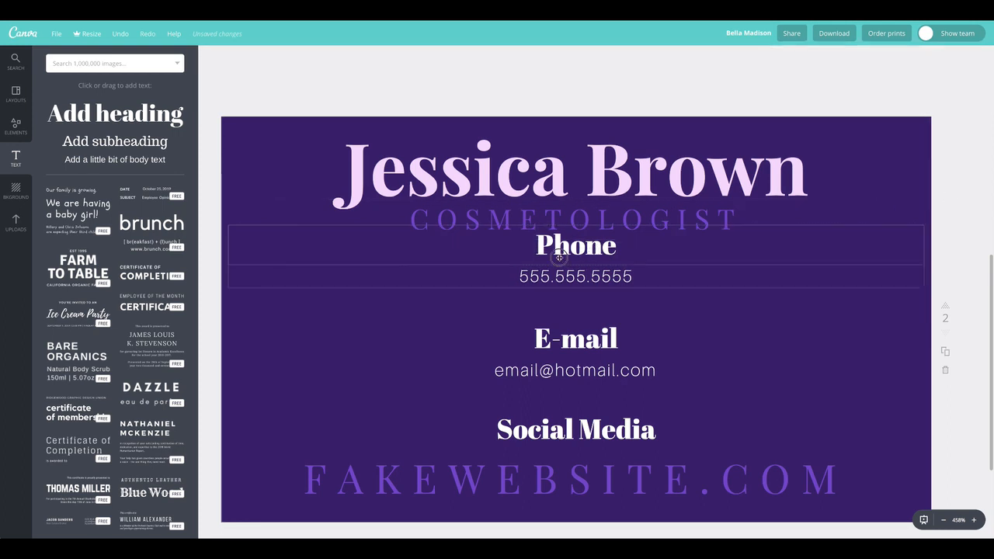
left_click_drag(490, 273, 293, 303)
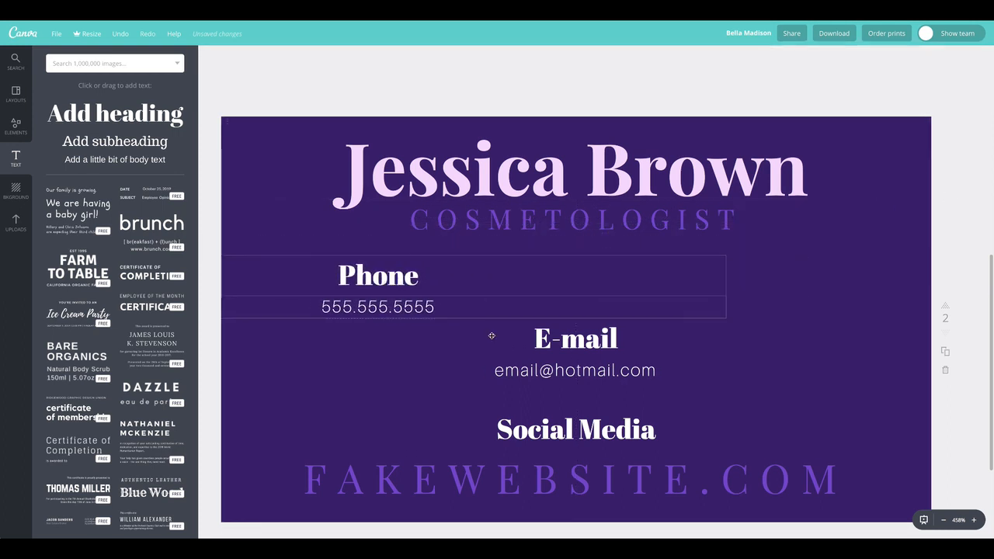
left_click_drag(517, 358, 593, 358)
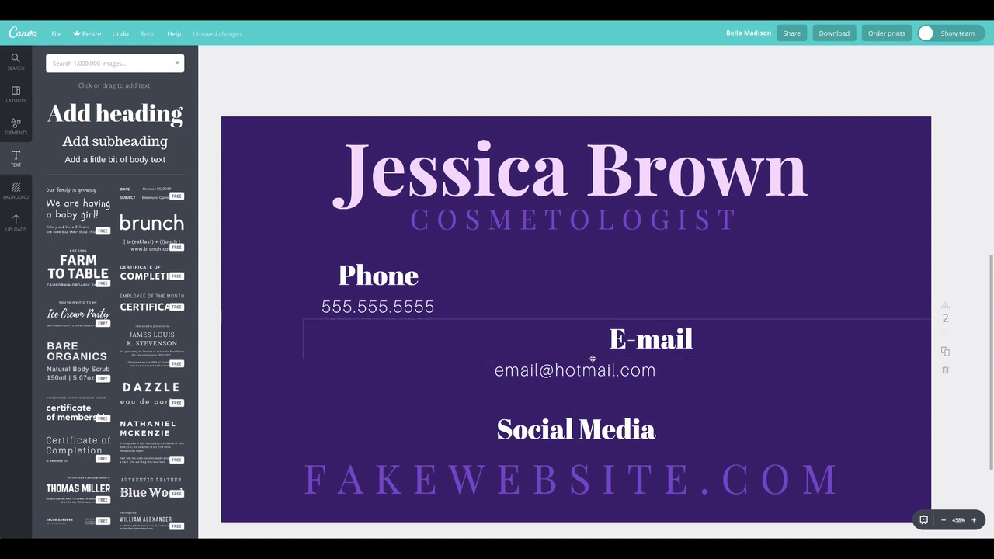
key("ctrl+z")
left_click(602, 374, "shift")
left_click_drag(717, 328, 769, 308)
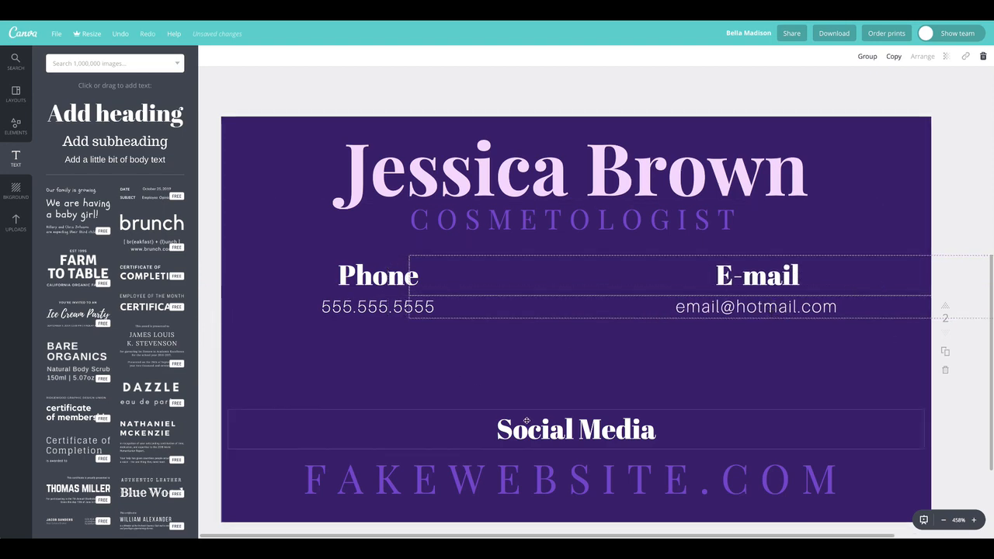
left_click_drag(548, 430, 537, 359)
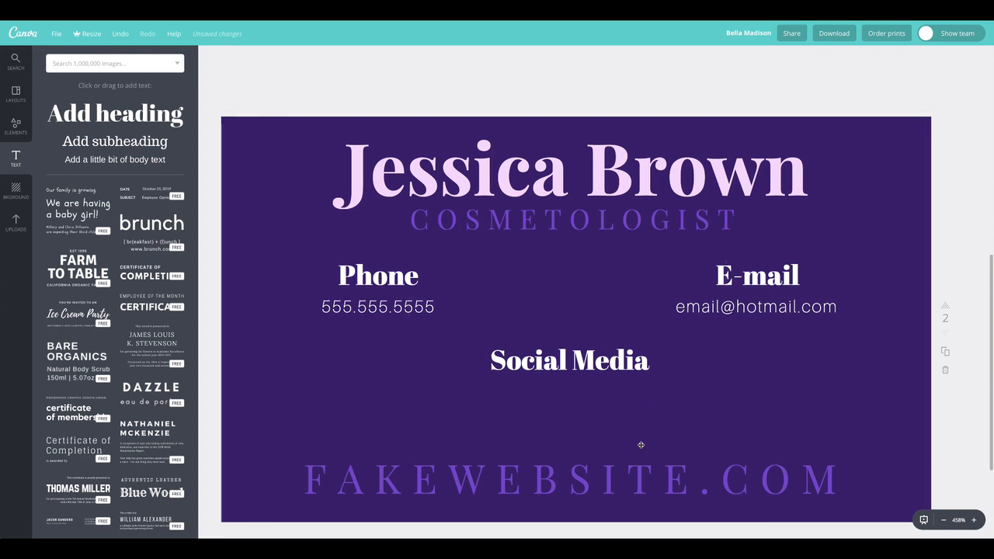
Step: Replace FAKEWEBSITE with the cardholder's name before .COM and raise the line slightly
double_click(607, 473)
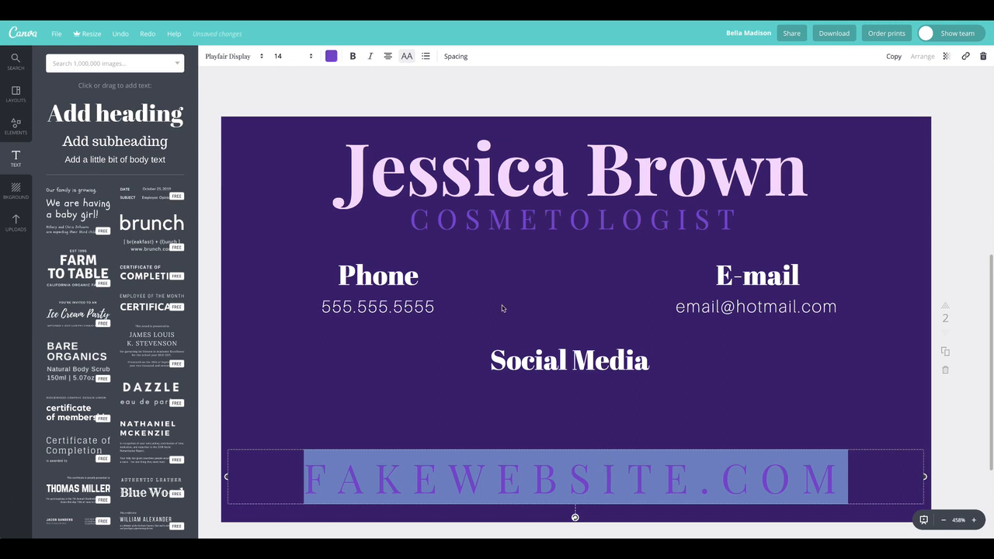
left_click(603, 477)
left_click_drag(703, 475, 289, 465)
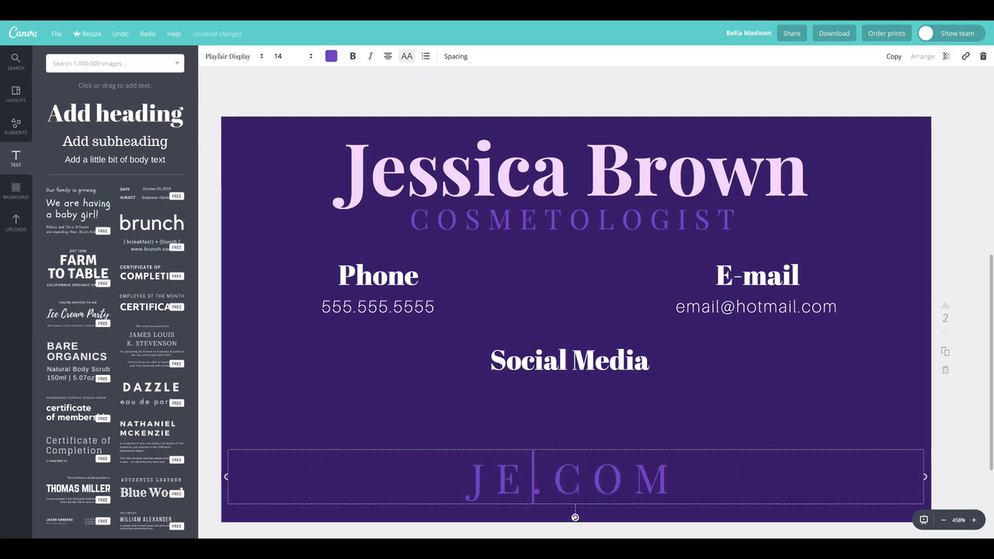
key("BackSpace")
key("BackSpace")
key("BackSpace")
key("BackSpace")
key("BackSpace")
key("BackSpace")
key("BackSpace")
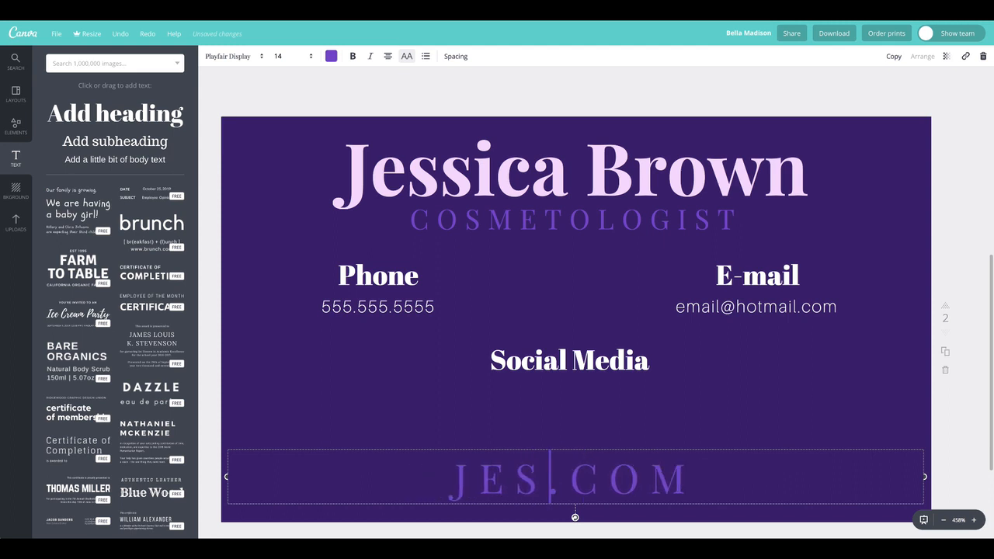
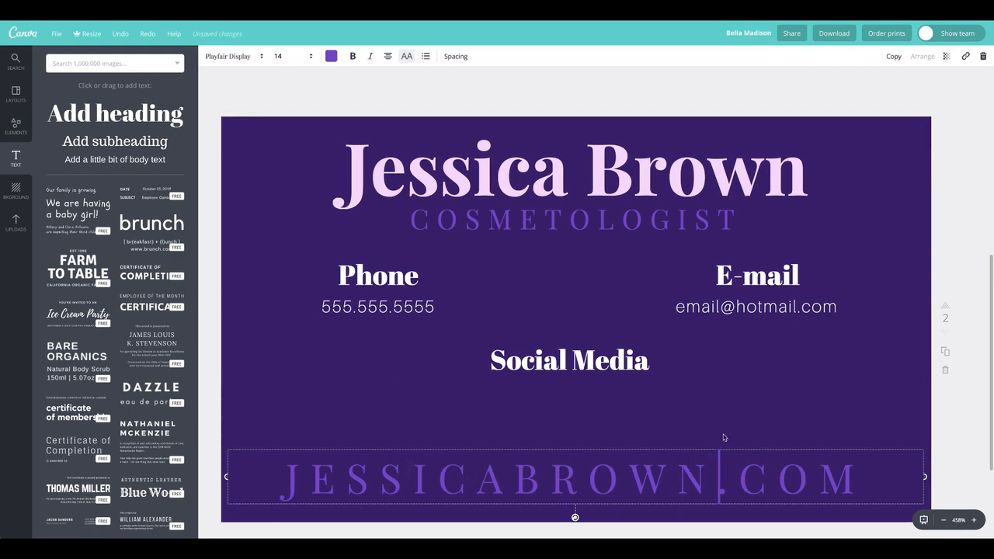
left_click_drag(761, 477, 761, 476)
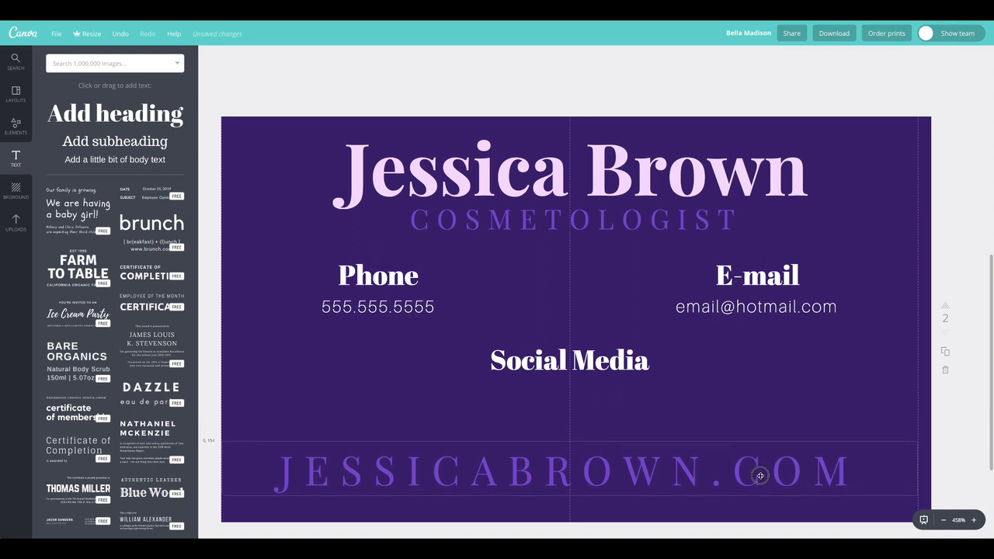
Step: Try italic, then remove it, and preview the website text in Aileron Thin
double_click(517, 479)
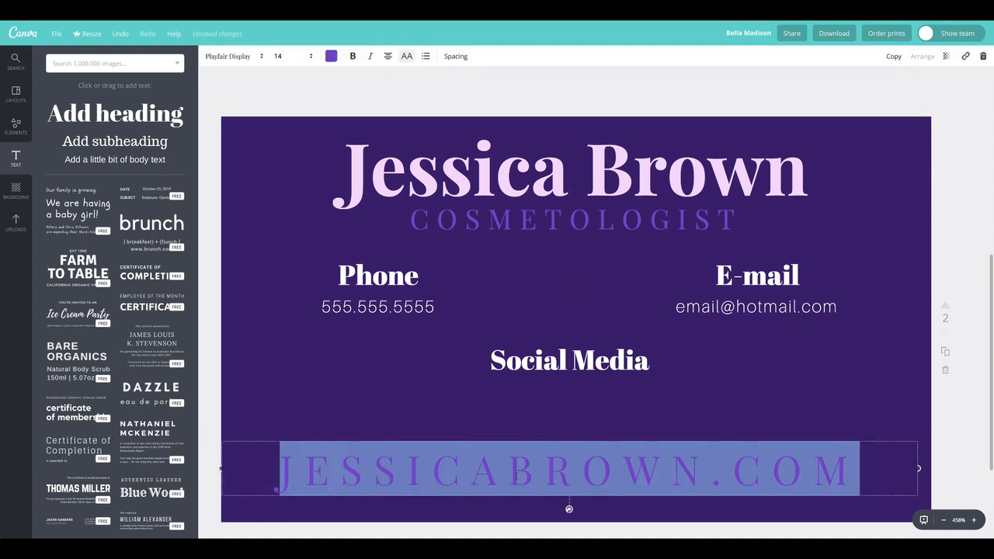
left_click(370, 57)
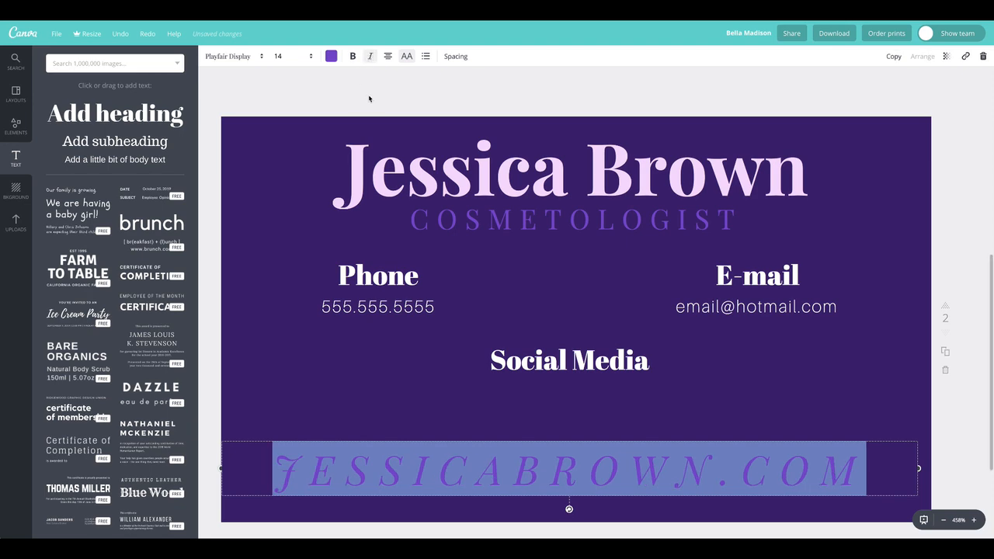
left_click(370, 94)
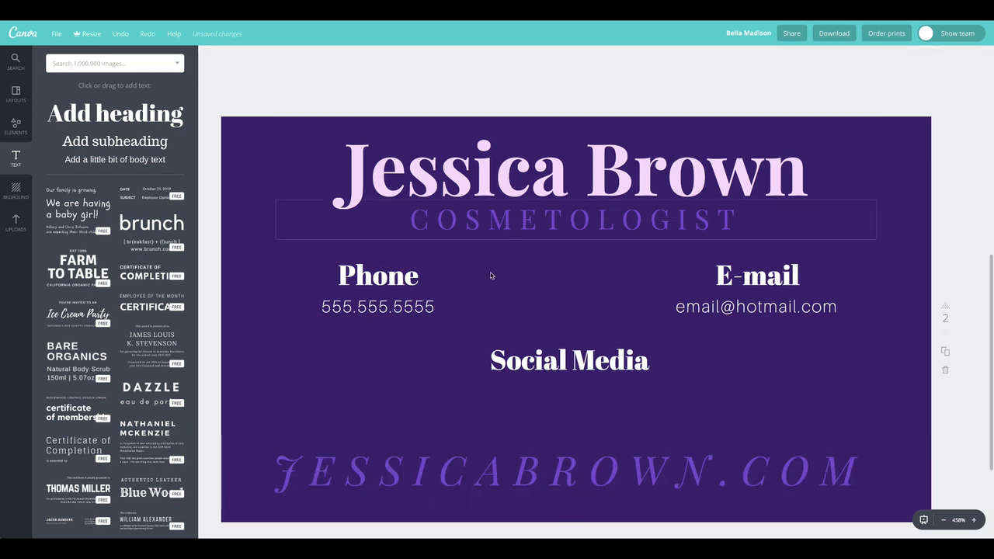
double_click(509, 469)
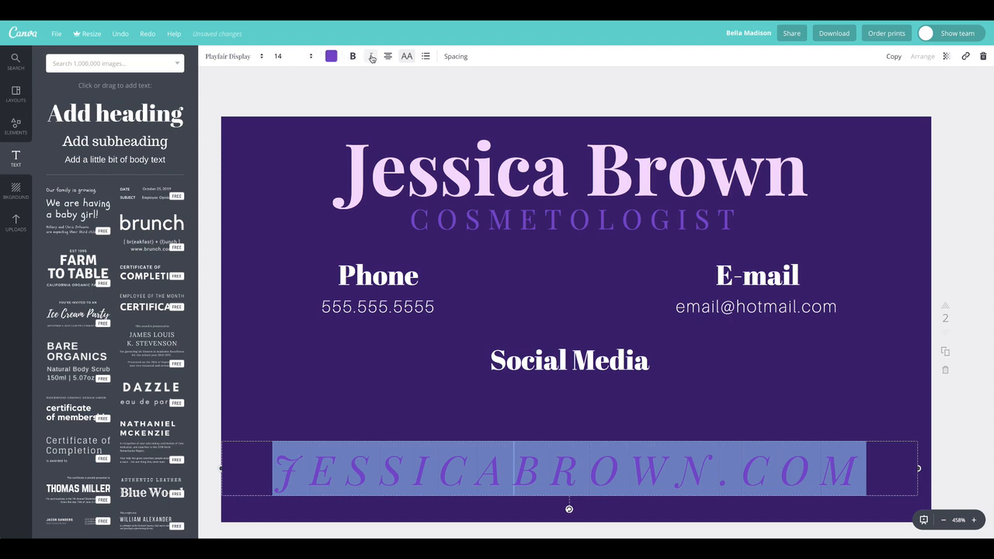
left_click(371, 57)
left_click(233, 57)
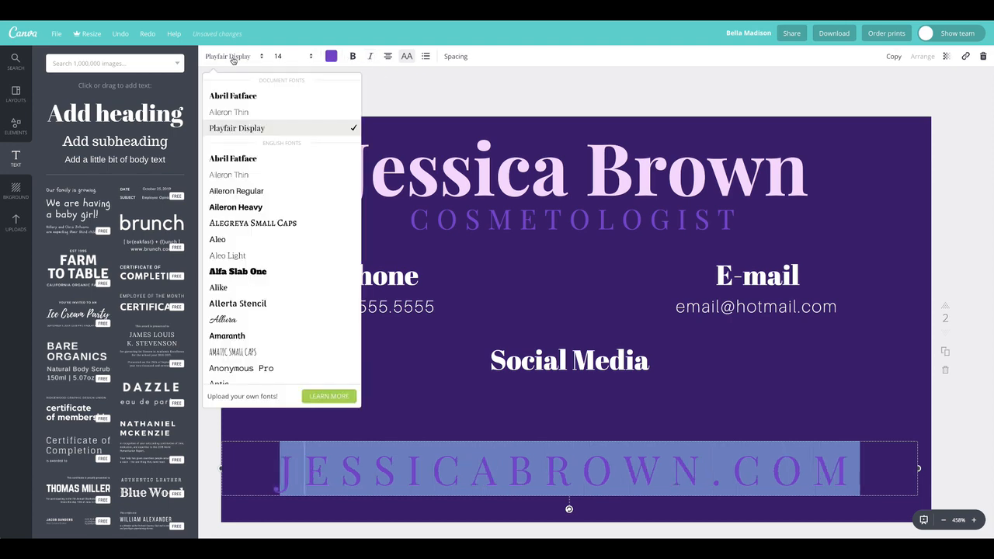
left_click(233, 112)
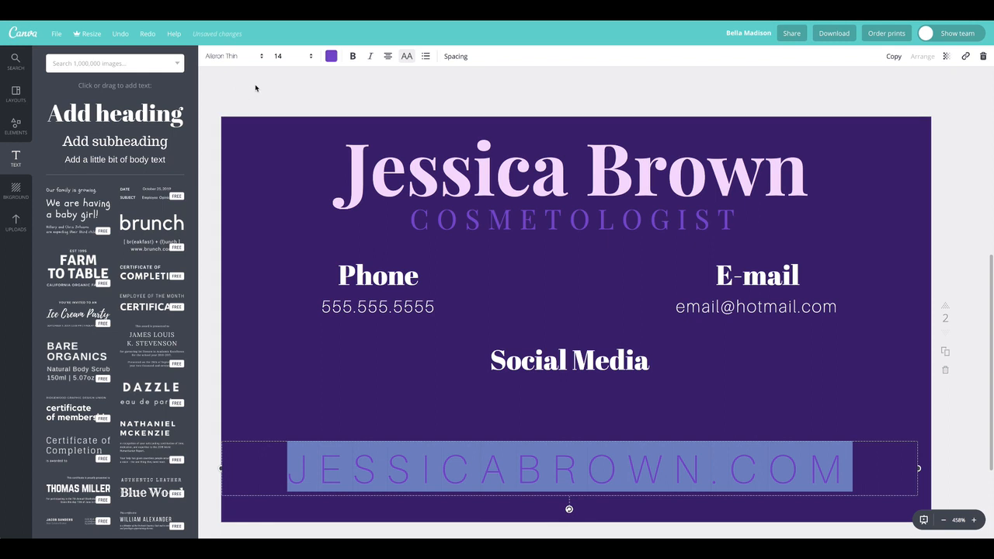
left_click(251, 90)
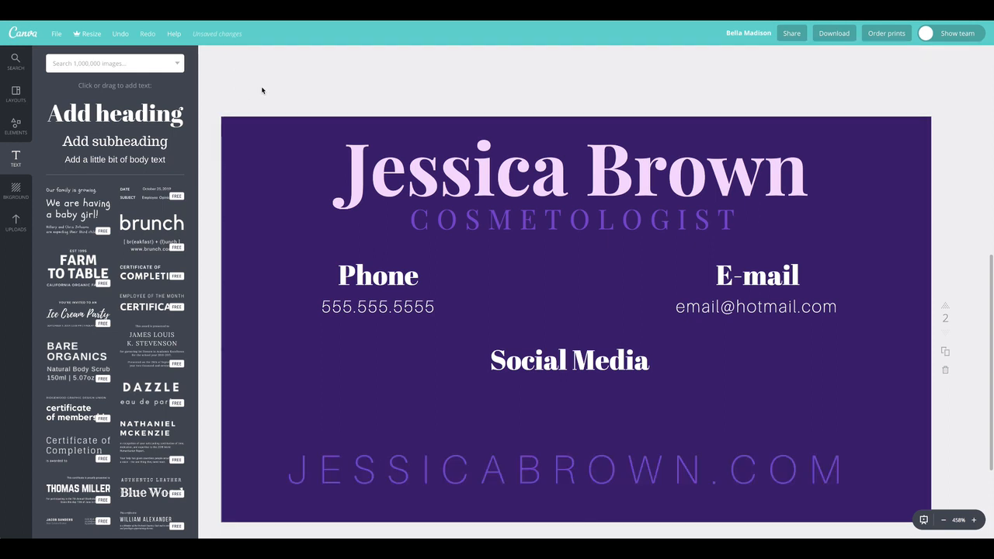
Step: Set the website text in Abril Fatface at size 10 and move it lower
left_click(446, 468)
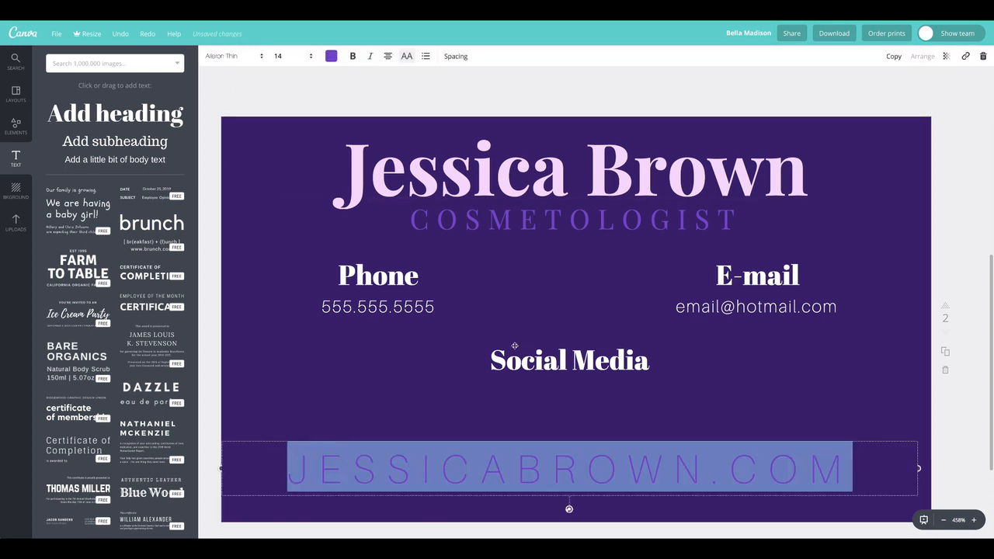
left_click(233, 56)
left_click(233, 95)
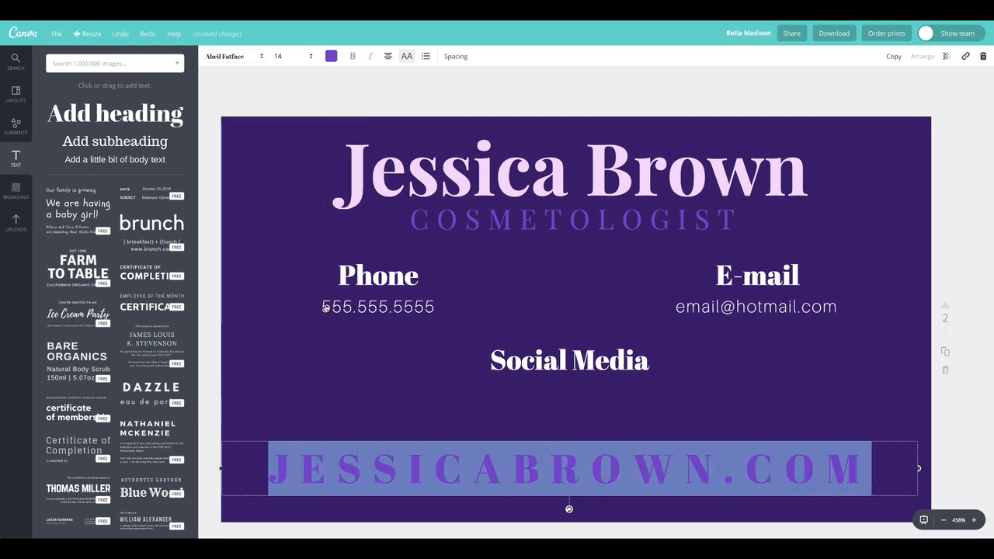
left_click(275, 74)
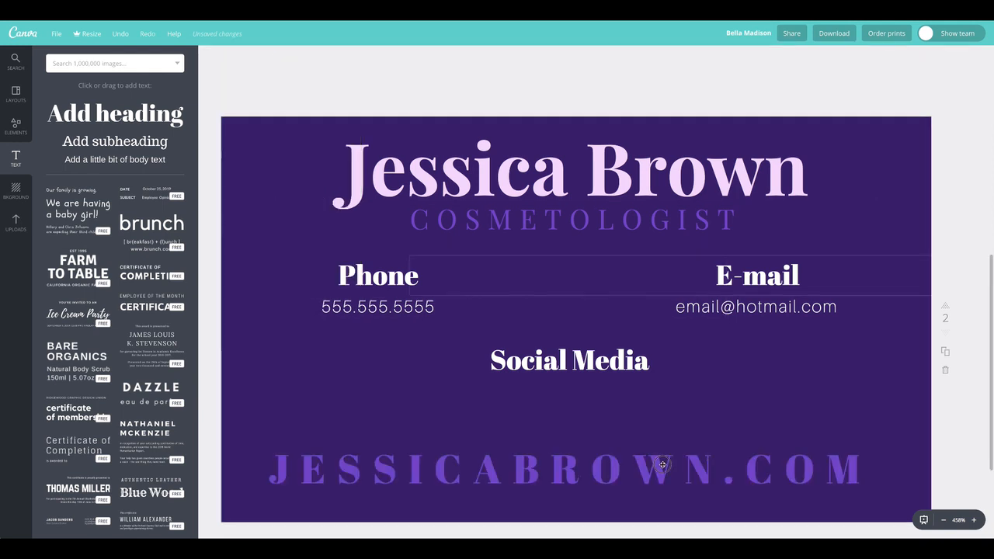
left_click(478, 459)
left_click(293, 58)
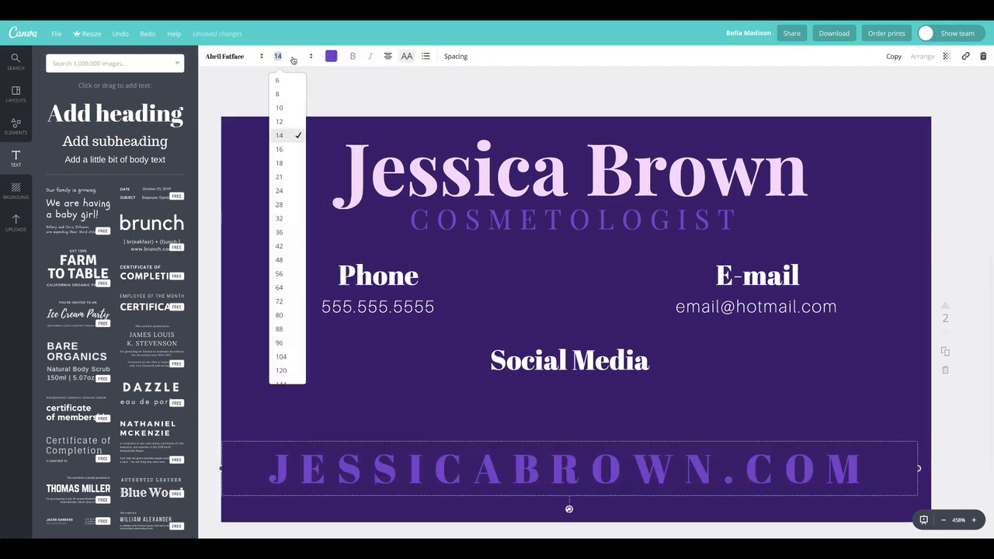
left_click(289, 101)
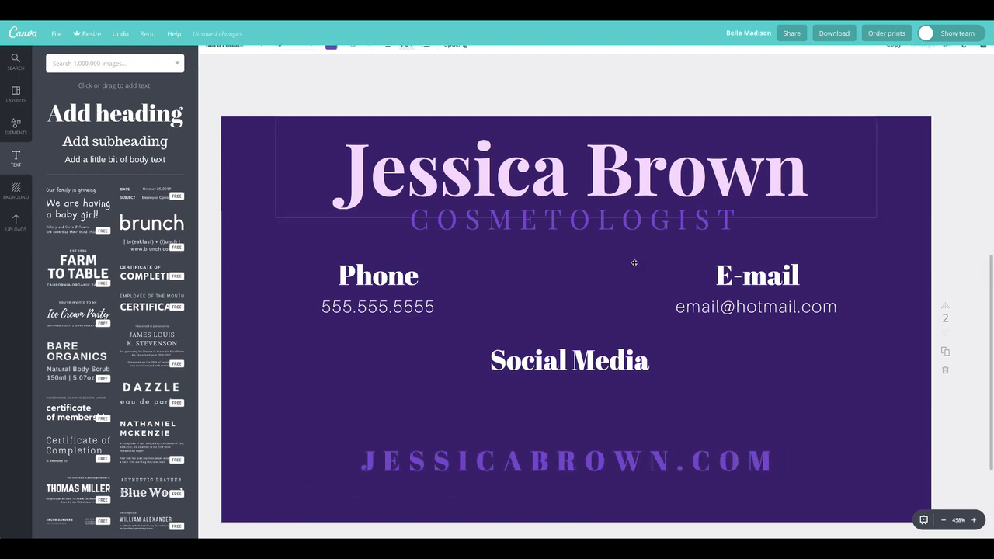
left_click_drag(658, 459, 660, 480)
left_click(453, 102)
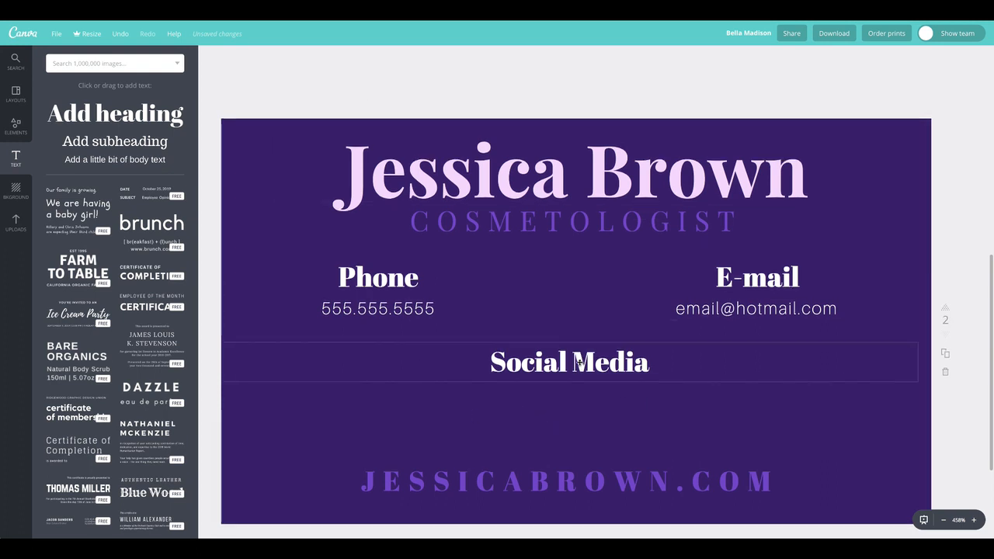
scroll(579, 362, "up", 5)
left_click(586, 145)
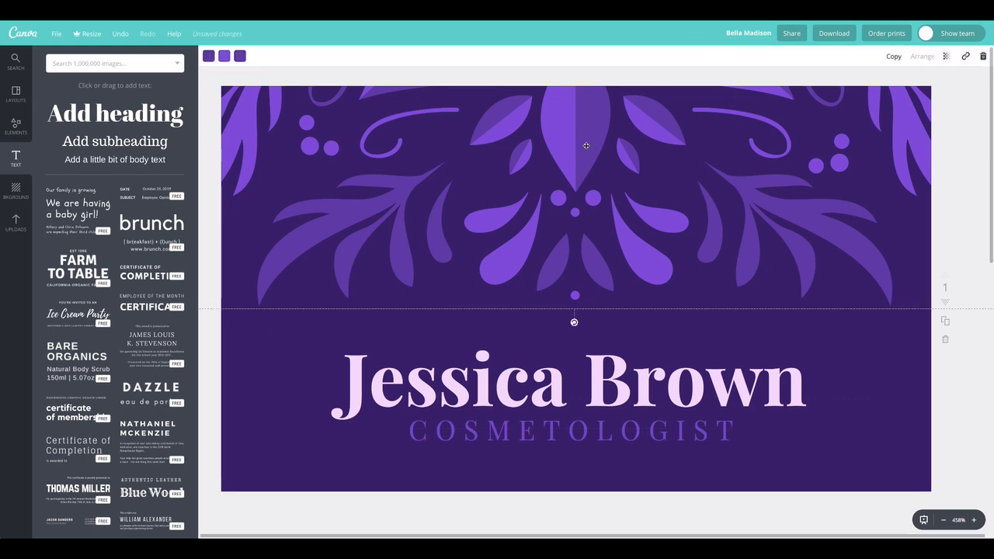
scroll(568, 338, "down", 6)
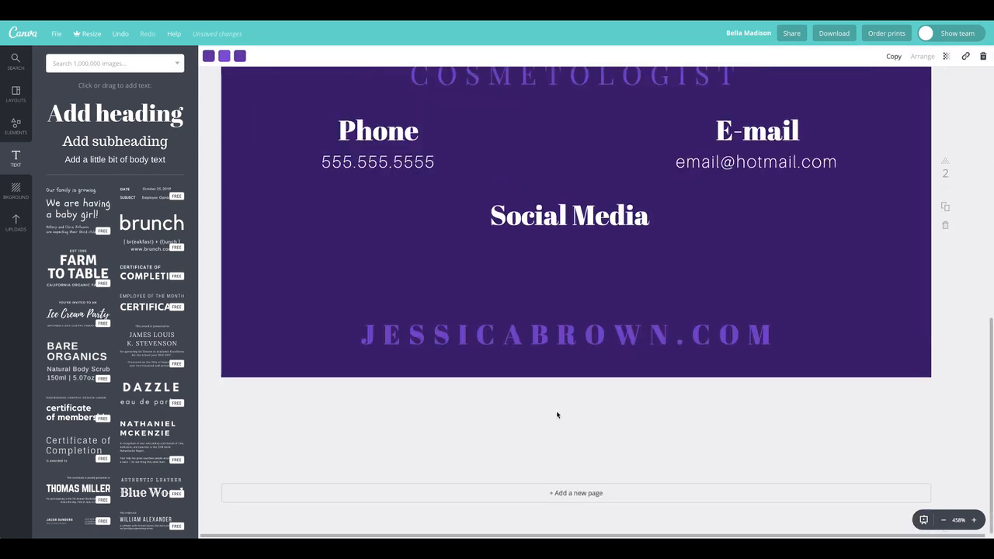
scroll(557, 415, "up", 1)
scroll(557, 413, "up", 2)
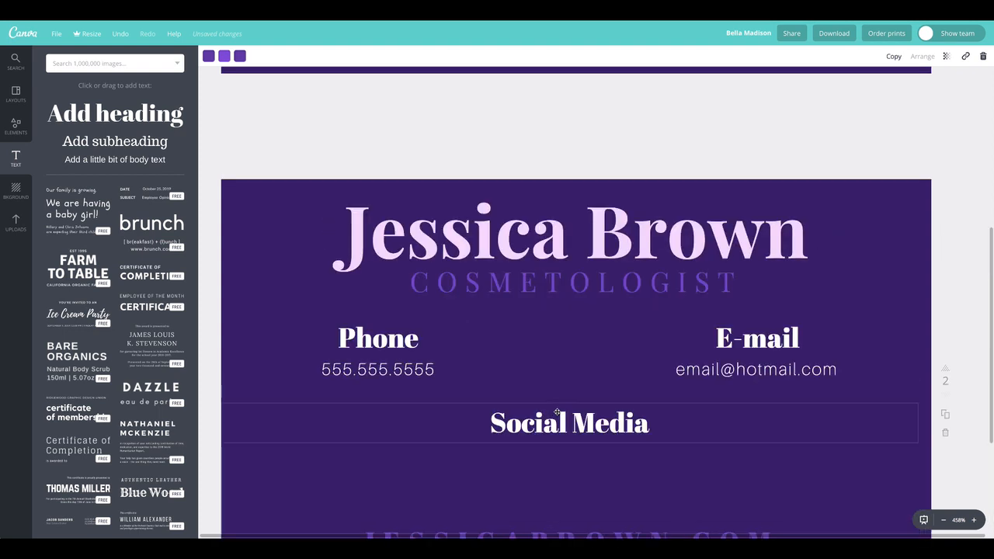
scroll(557, 412, "down", 1)
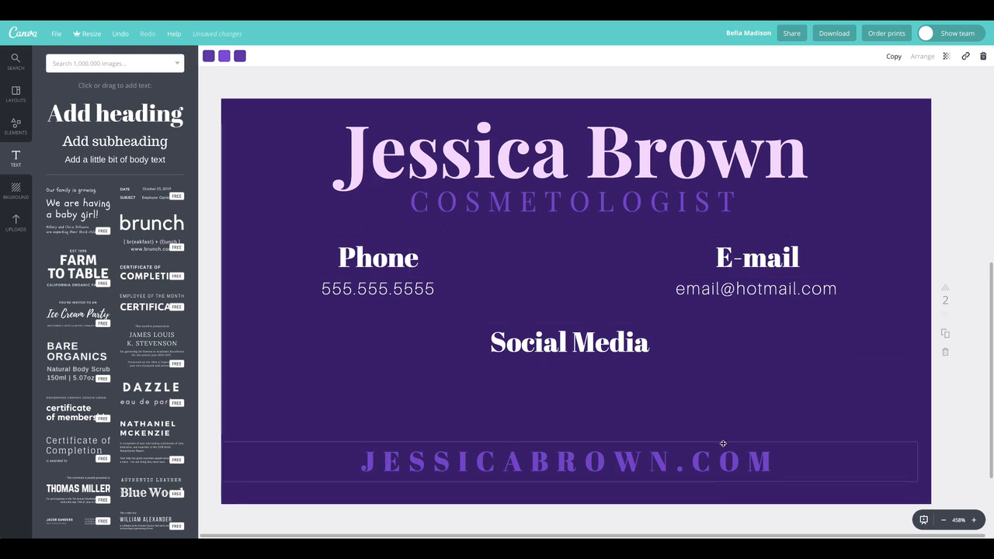
Step: Paste the floral design, centre it, send it behind the text and set transparency 22
key("ctrl+v")
left_click_drag(576, 165, 568, 162)
left_click(924, 57)
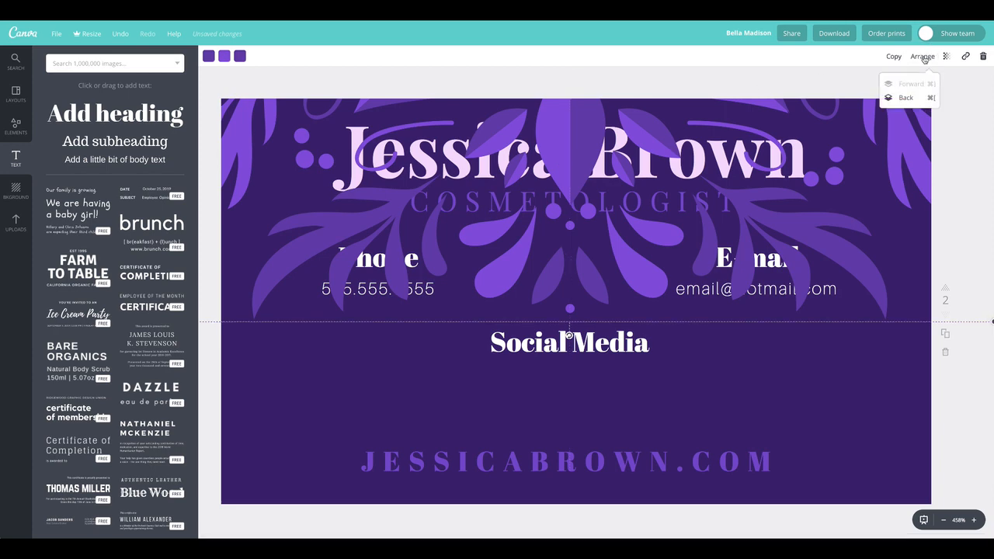
left_click(905, 98)
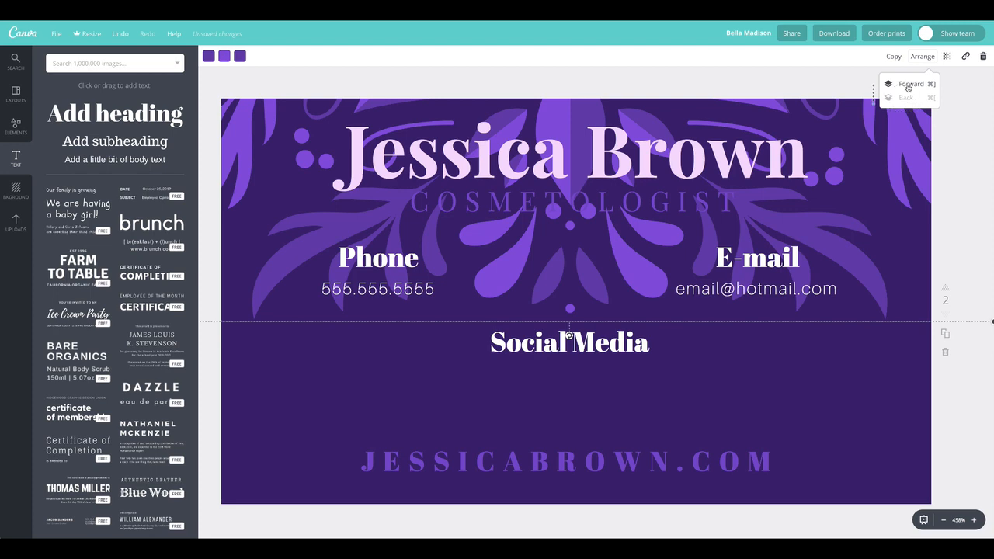
left_click(948, 58)
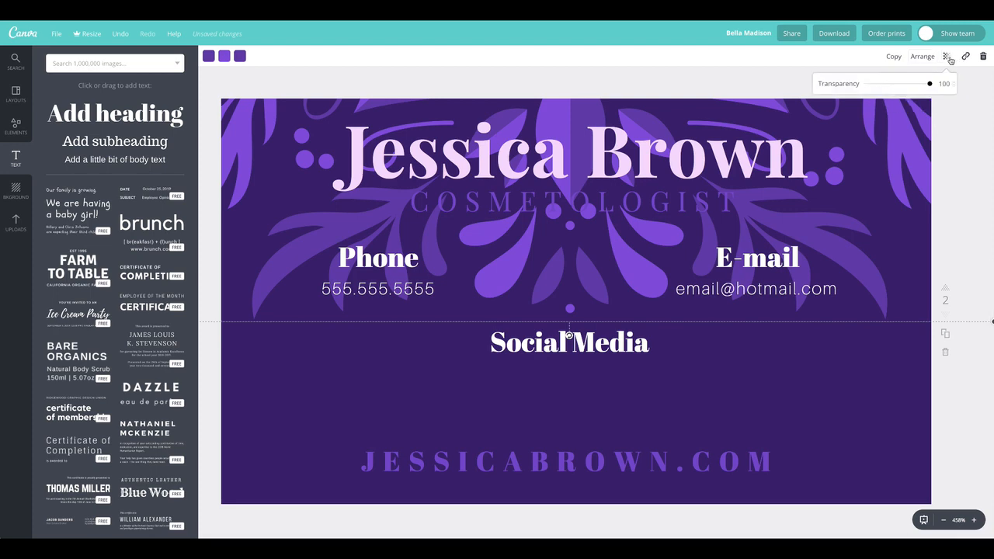
left_click(882, 84)
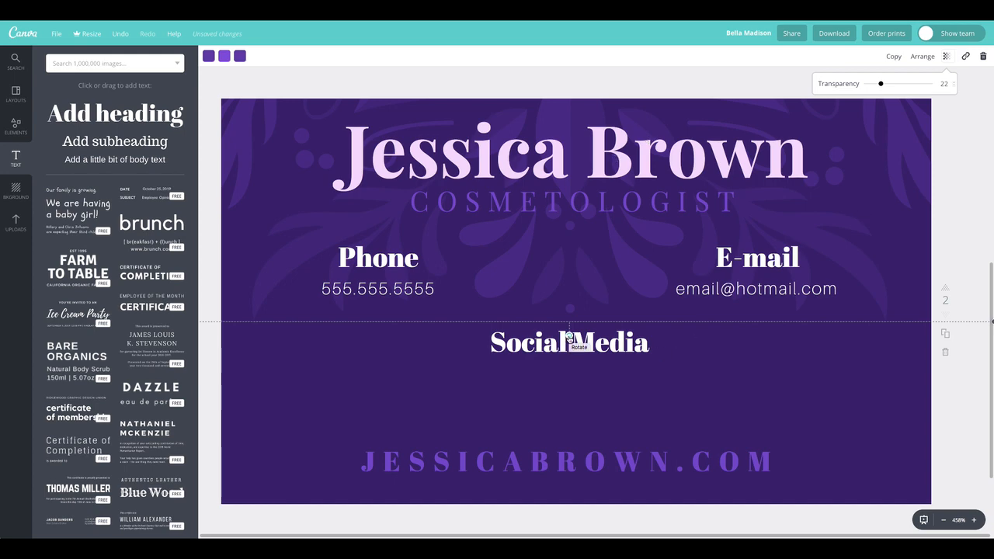
Step: Tilt the floral background slightly and shift it right and down, undoing a stray heading move
left_click_drag(570, 336, 530, 127)
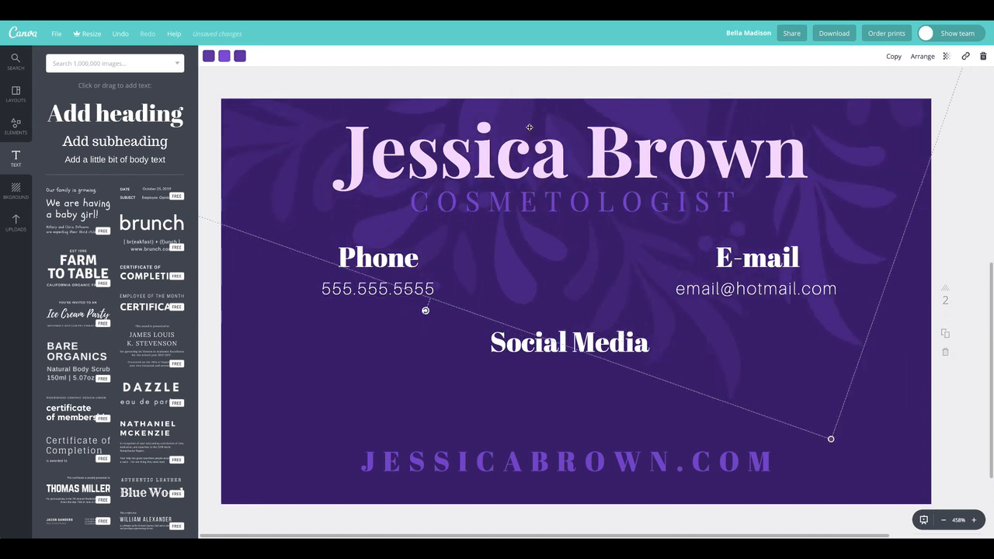
left_click_drag(658, 177, 702, 208)
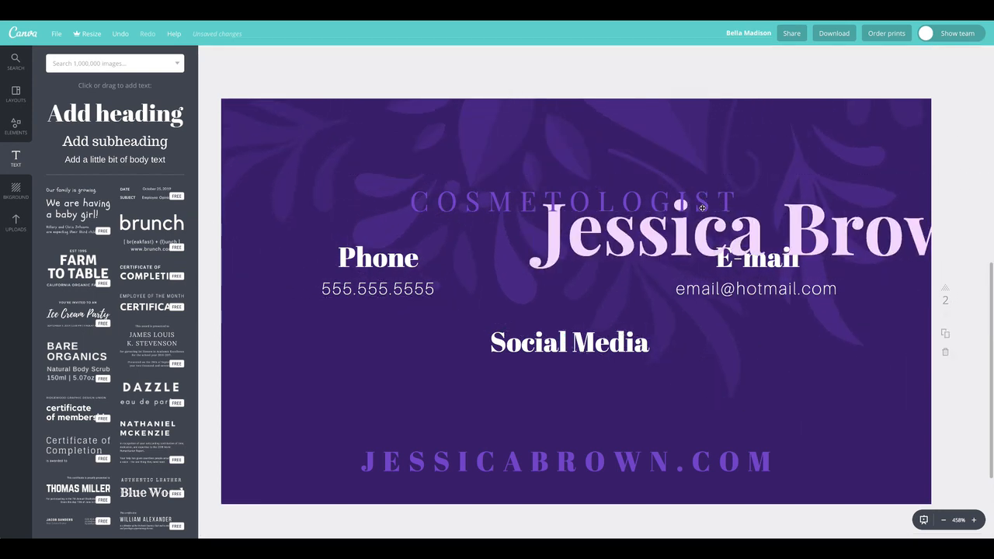
key("ctrl+z")
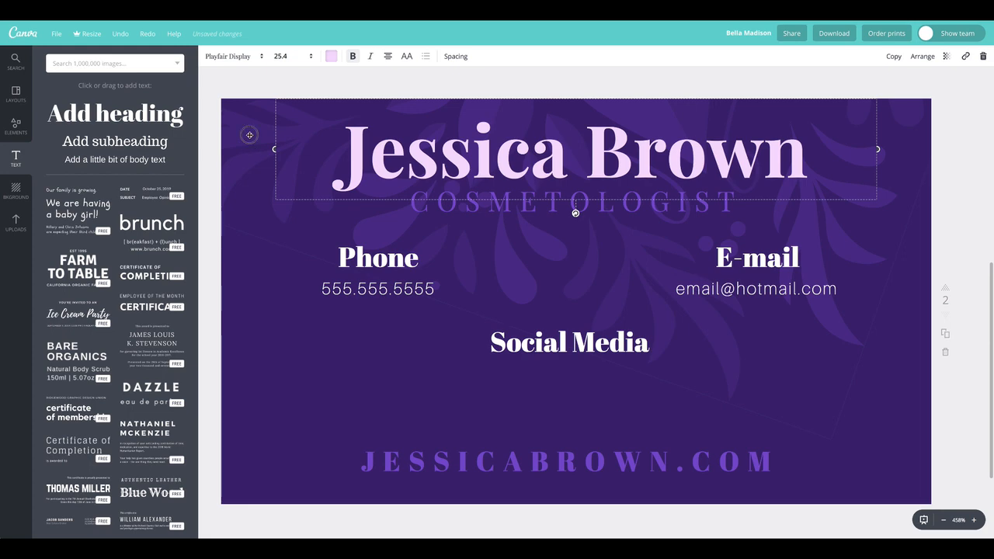
left_click(250, 148)
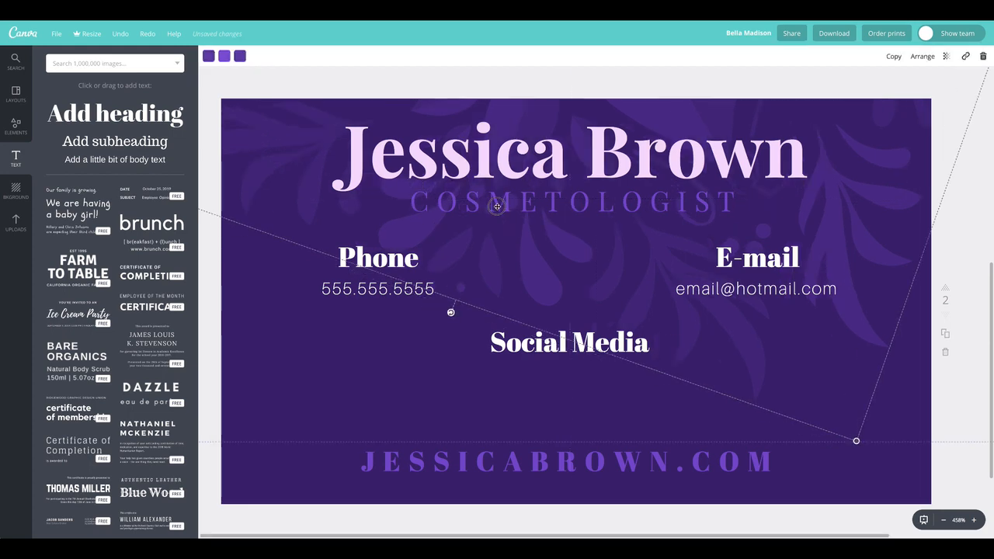
left_click_drag(511, 215, 557, 235)
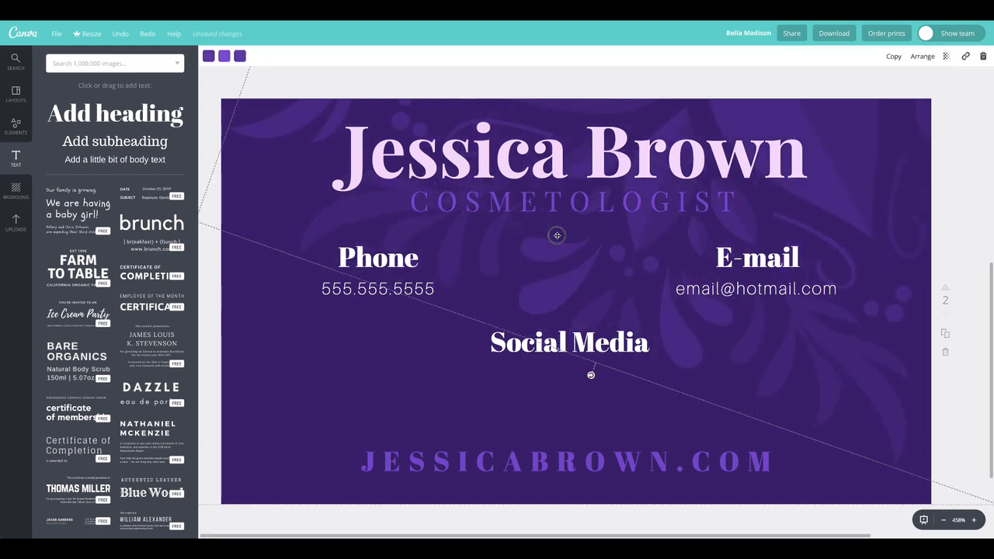
left_click(246, 83)
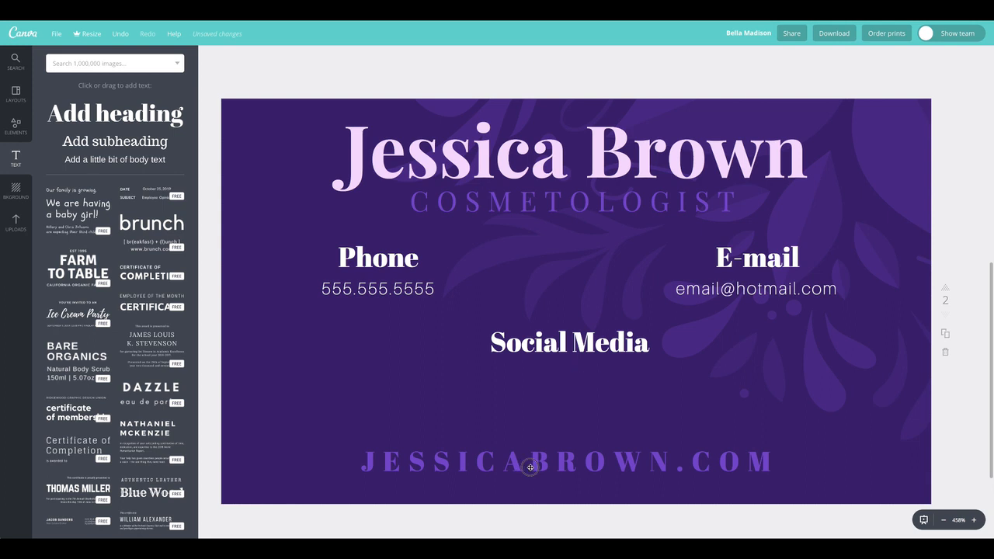
Step: Change the website line's font to Playfair Display
double_click(555, 462)
triple_click(565, 458)
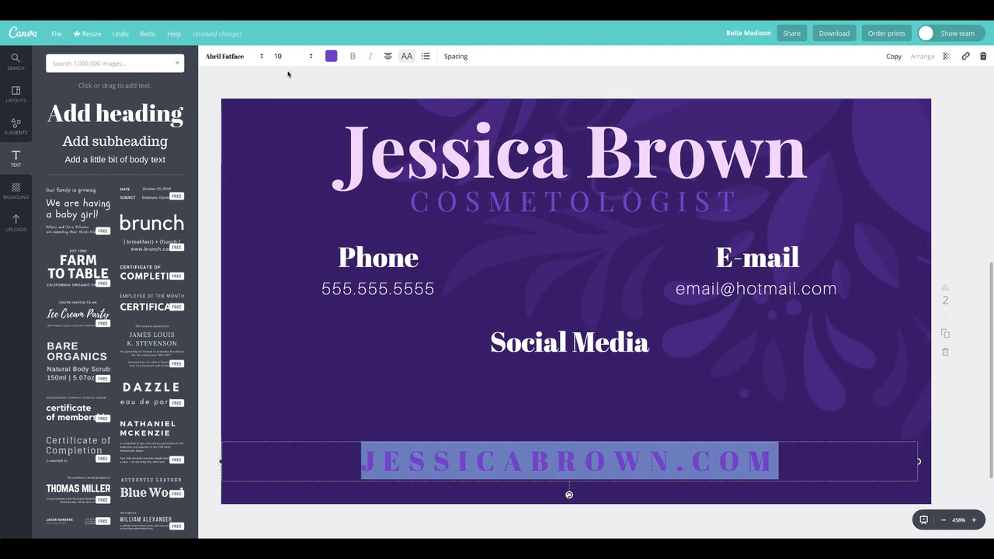
left_click(237, 57)
left_click(238, 129)
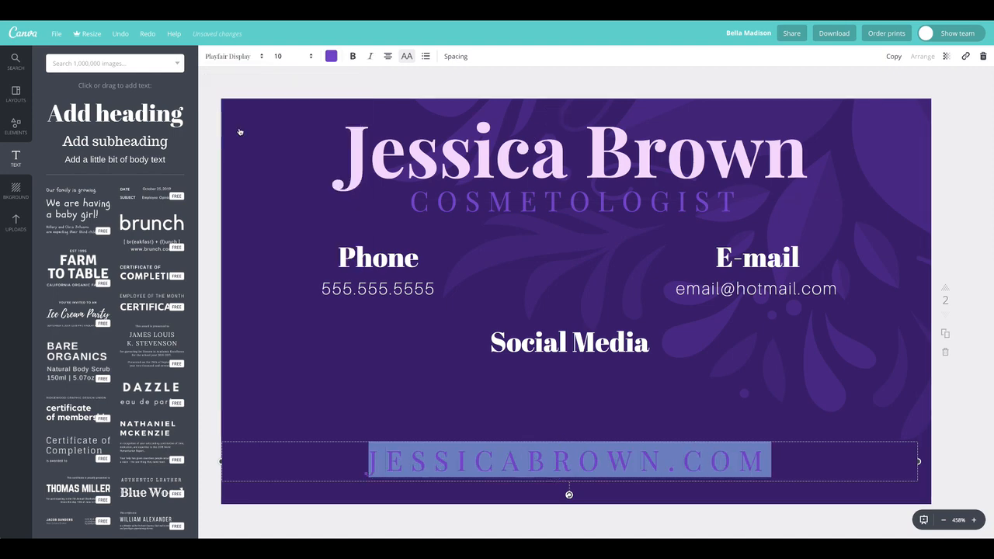
left_click(278, 86)
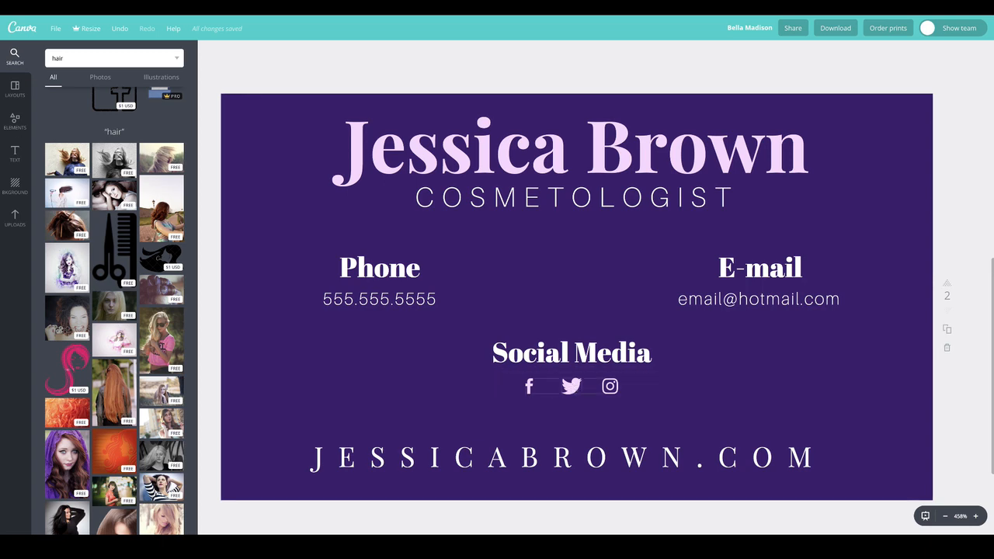
Step: Place the black-and-white windswept-hair photo on the card, enlarge it to fill, and show the face
double_click(81, 59)
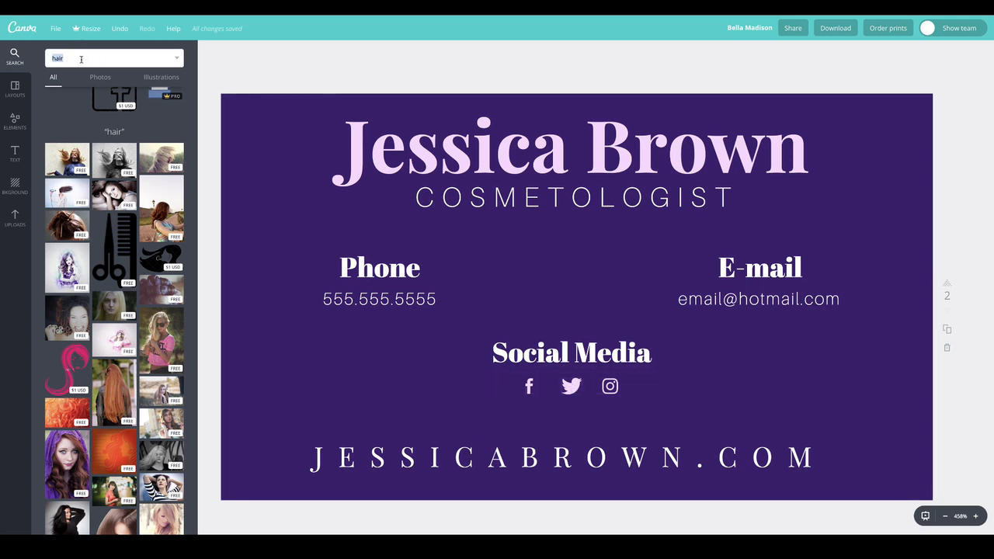
left_click(422, 69)
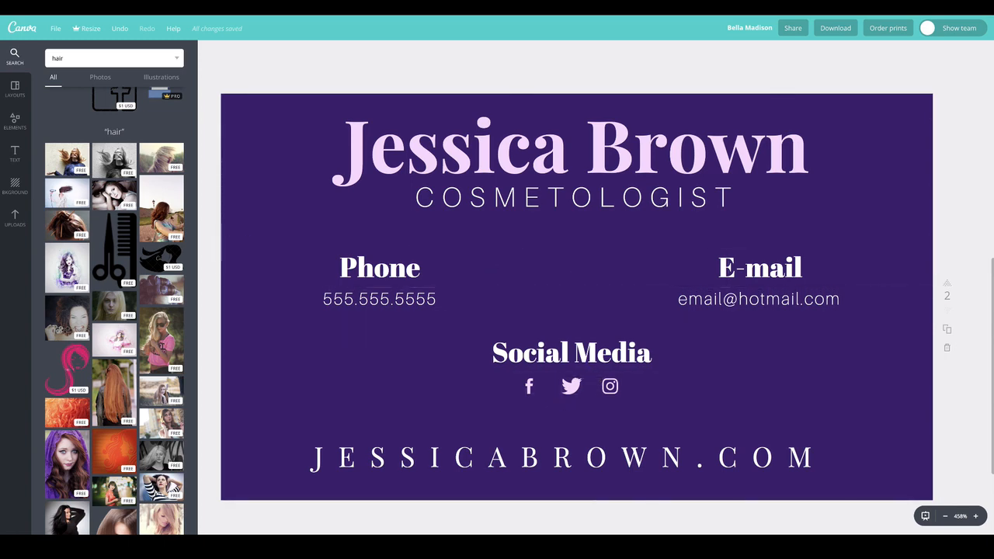
left_click_drag(97, 168, 738, 282)
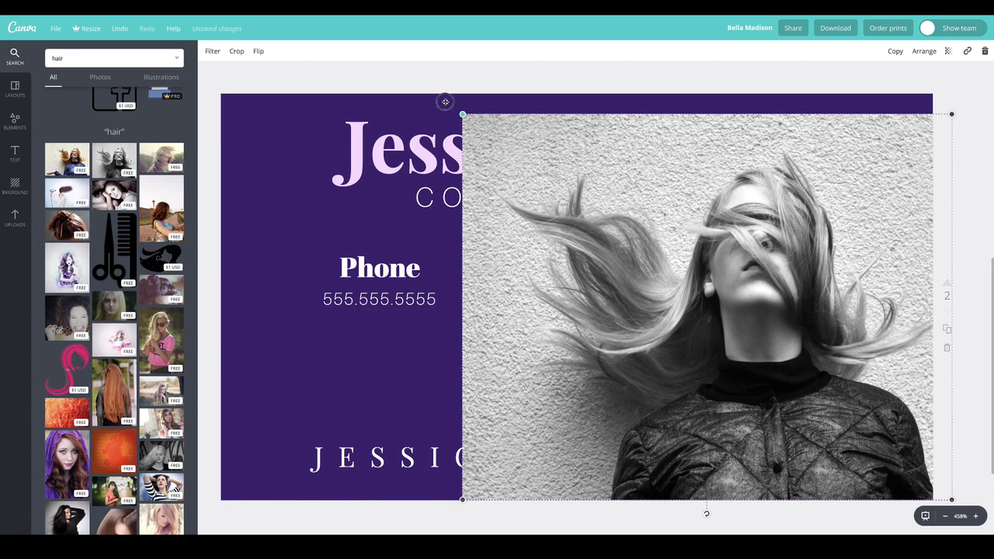
left_click_drag(445, 102, 186, 61)
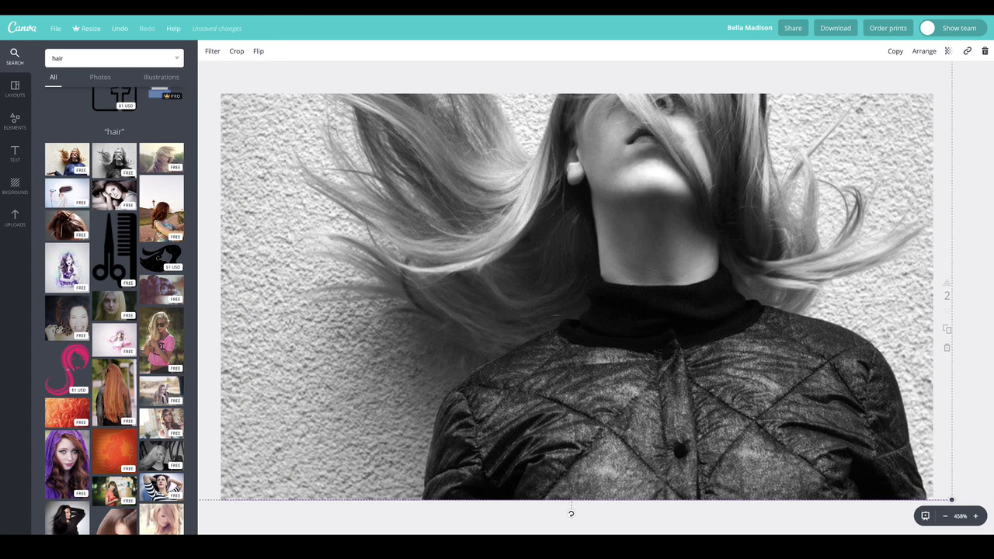
left_click_drag(759, 154, 757, 153)
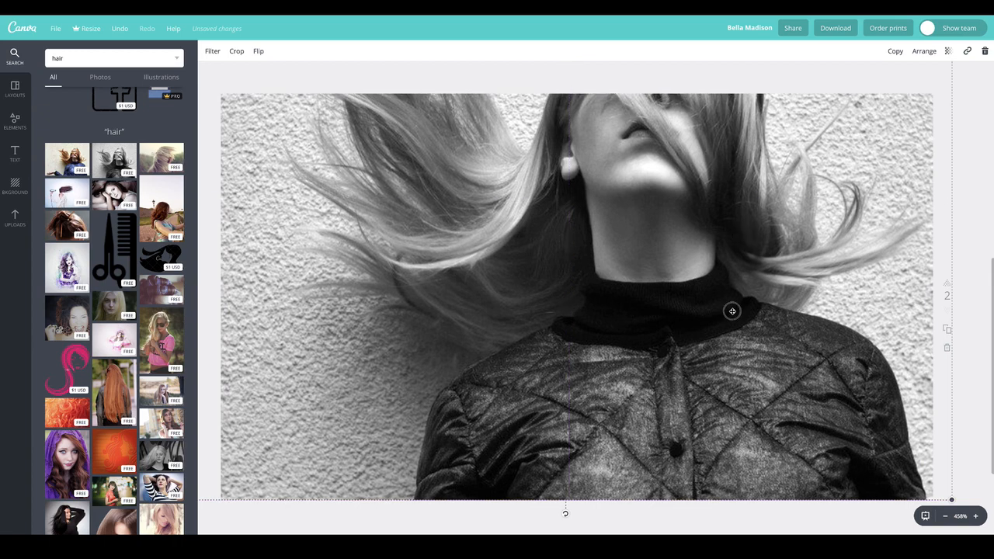
left_click_drag(731, 311, 733, 314)
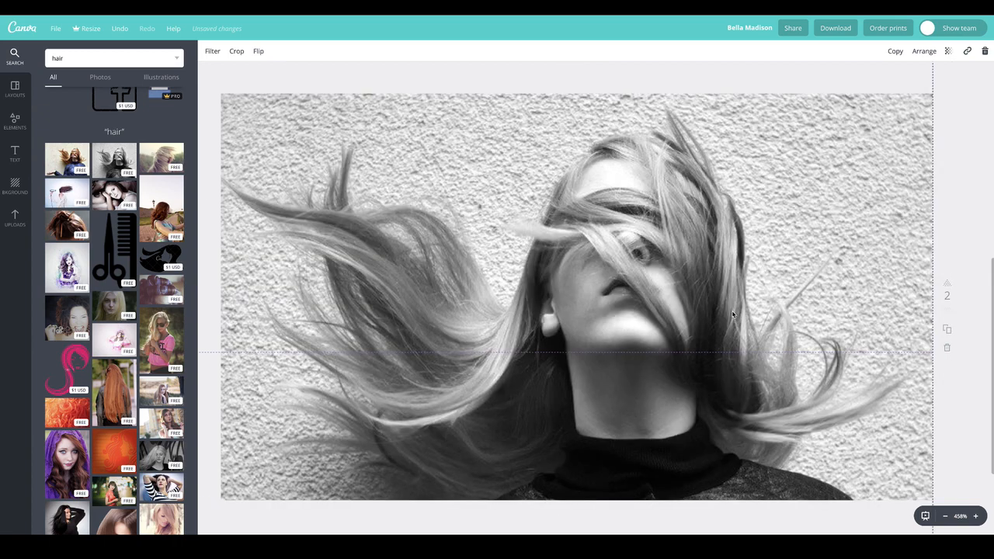
Step: Send the hair photo back eight layers until it sits behind all the text
right_click(635, 163)
left_click(888, 60)
left_click(922, 51)
left_click(905, 94)
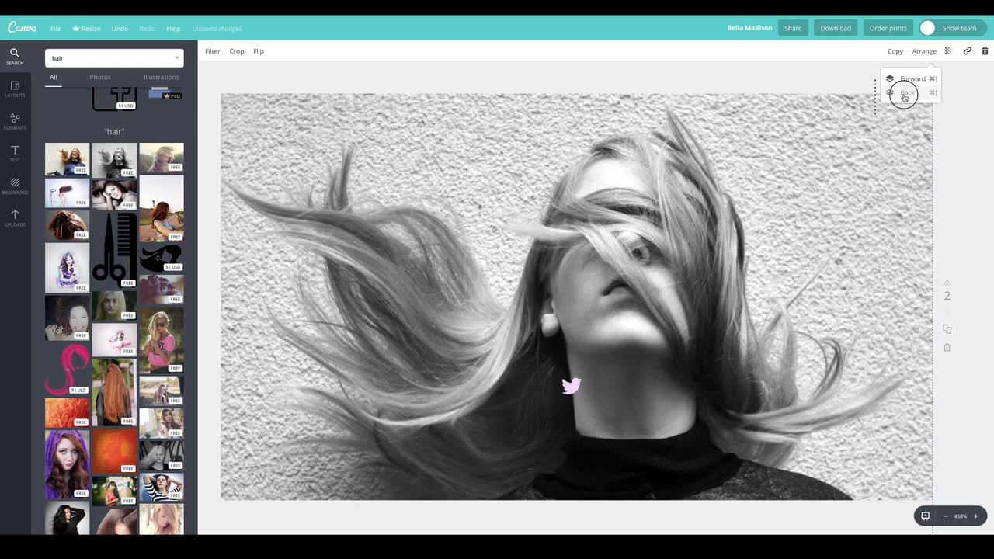
left_click(905, 94)
left_click(905, 94)
left_click(905, 94)
left_click(905, 94)
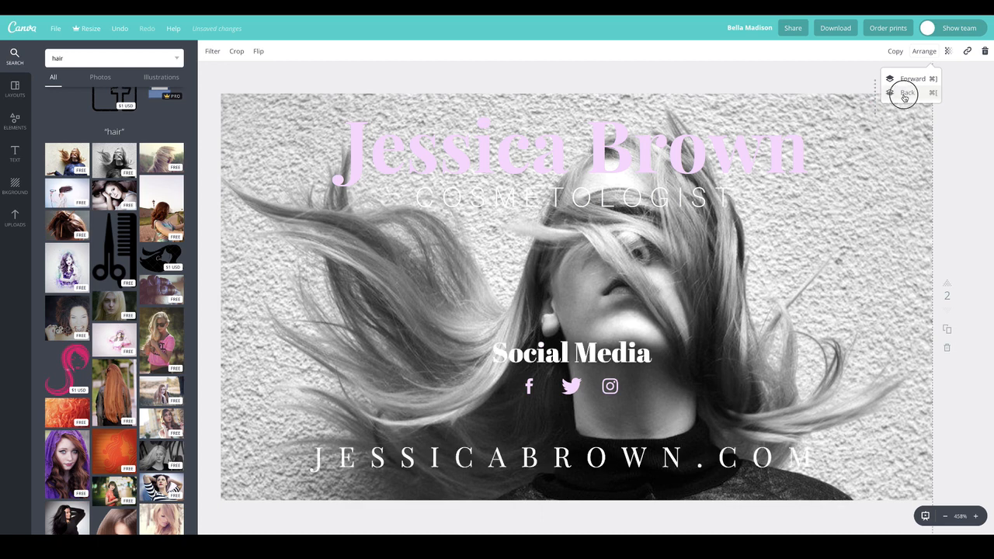
left_click(905, 94)
left_click(905, 94)
left_click(905, 94)
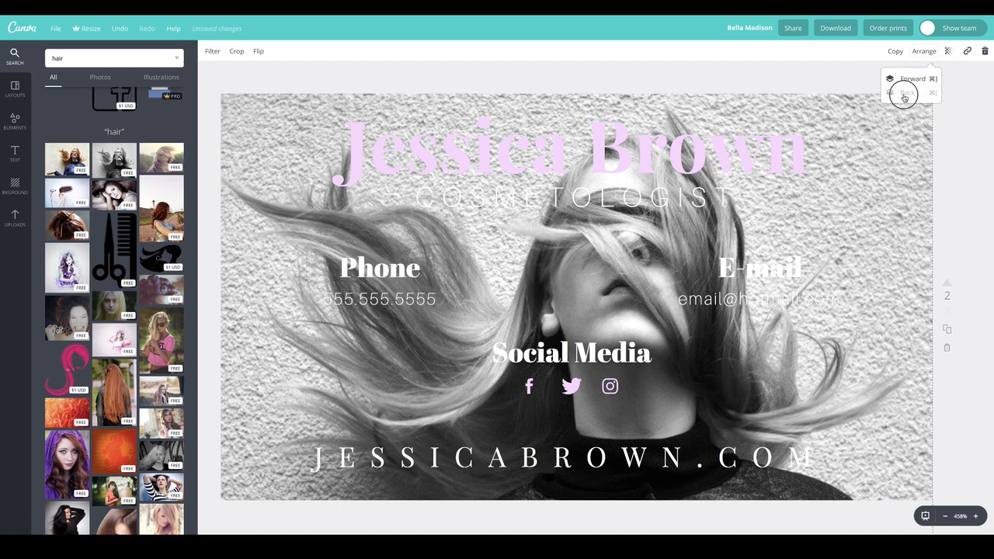
Step: Reselect the hair photo and bring up its transparency setting
left_click(878, 139)
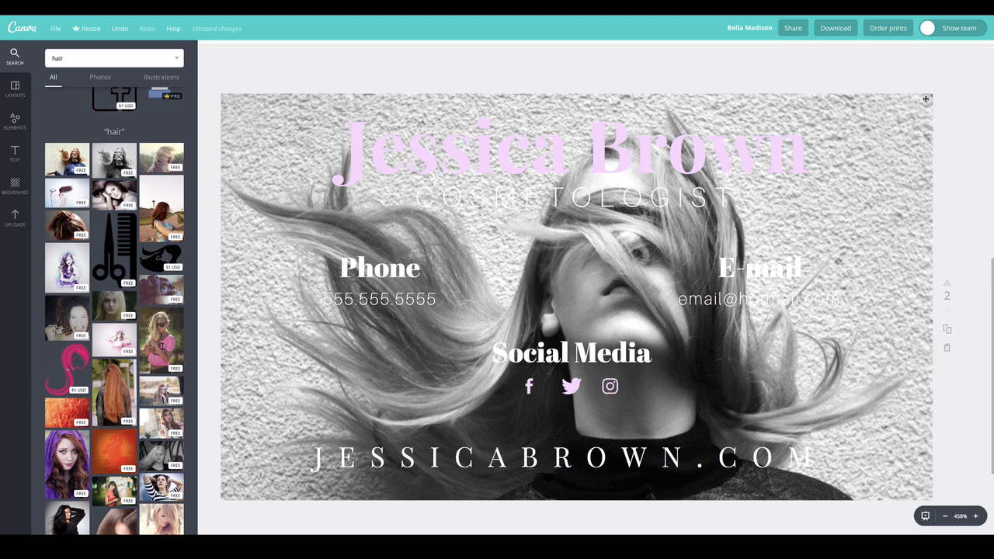
left_click(868, 157)
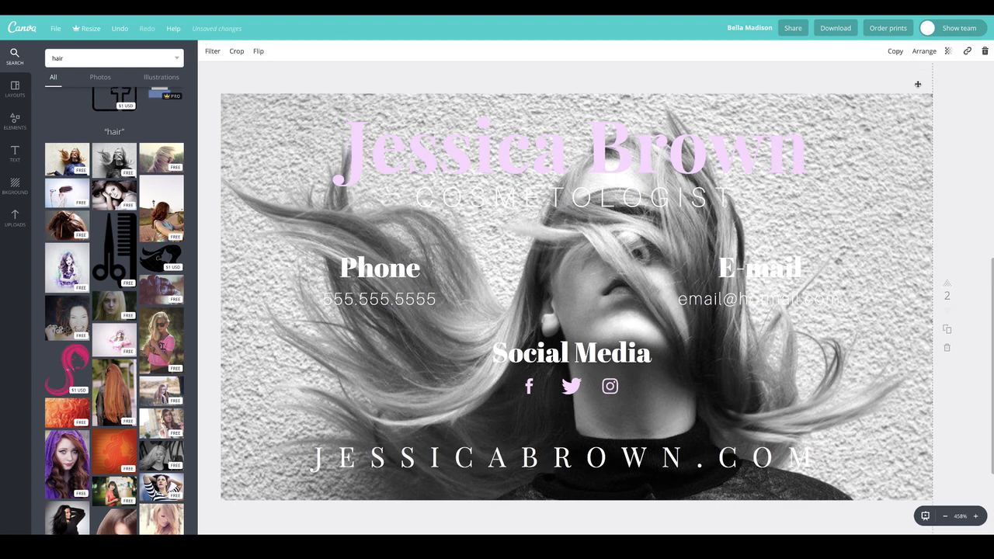
left_click(948, 51)
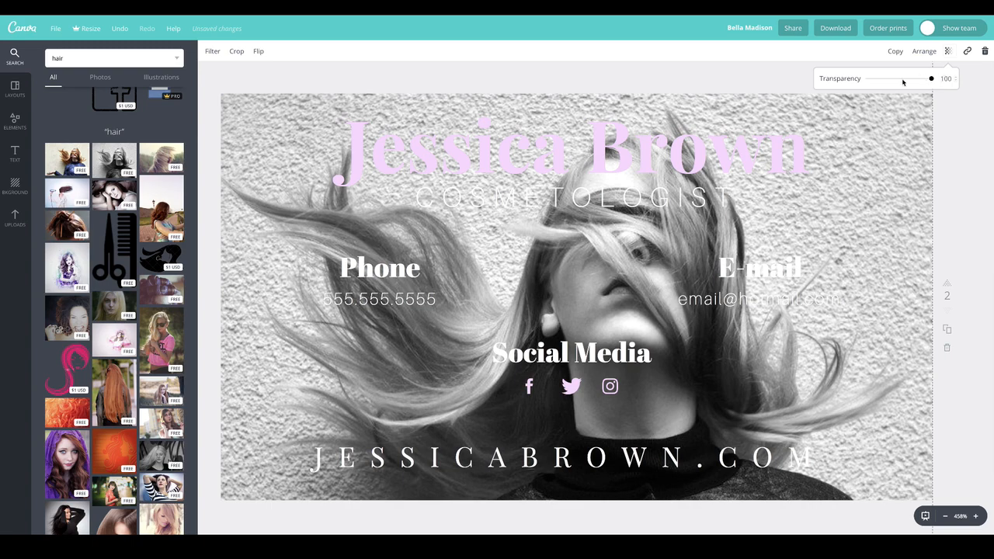
Step: Fade the hair photo to transparency 21, then bring up its filter adjustments
left_click(903, 80)
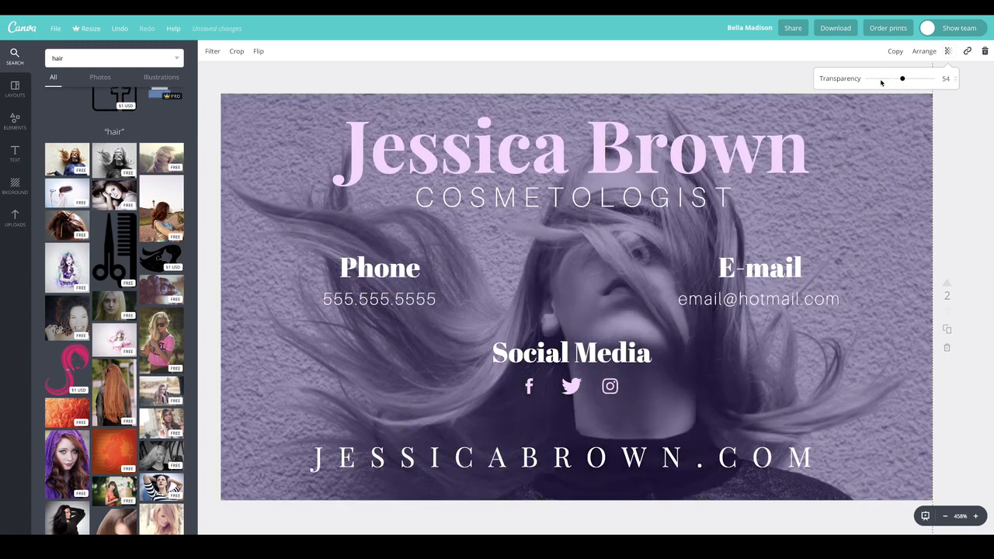
left_click(881, 80)
left_click_drag(881, 82, 887, 81)
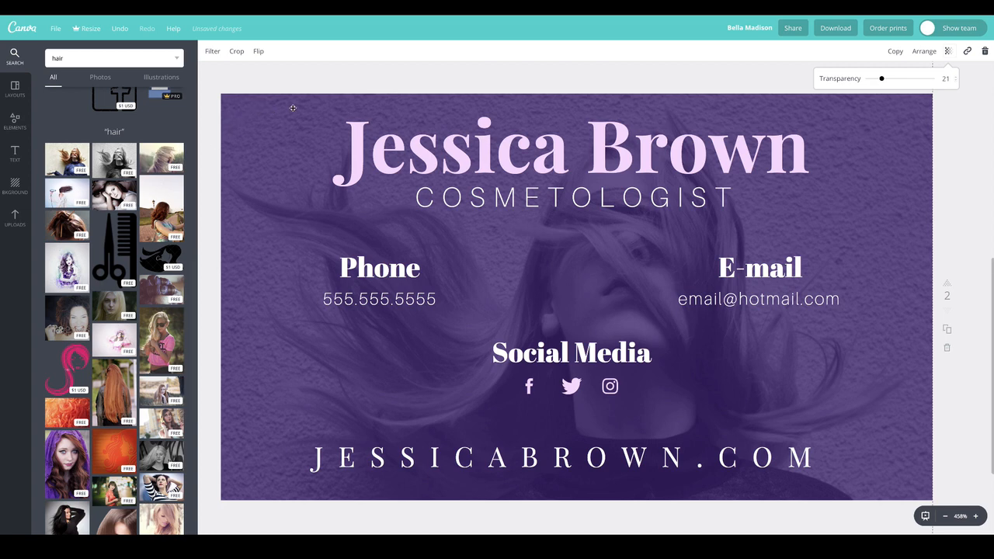
left_click(212, 51)
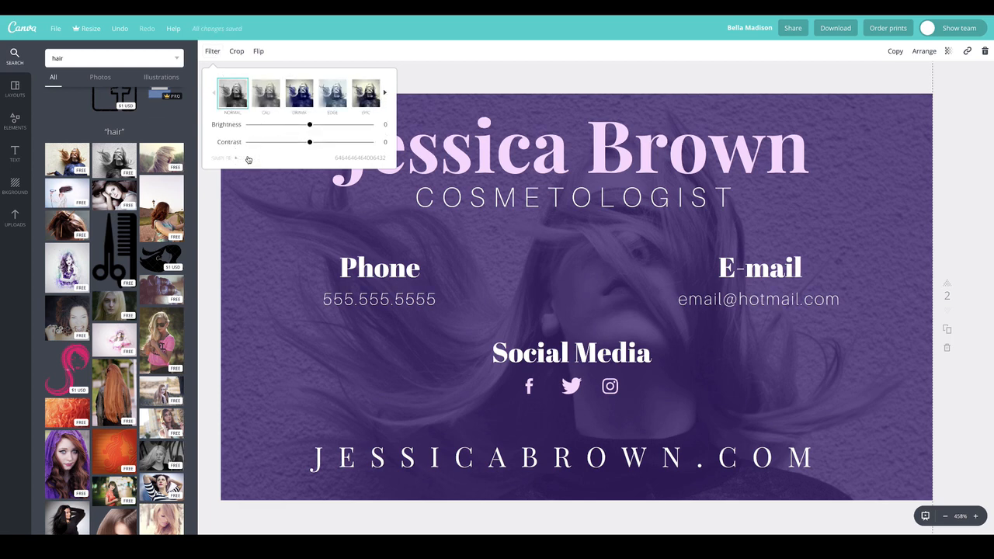
Step: In the advanced filter settings, keep the photo's tint neutral and raise contrast to +11
left_click(249, 157)
left_click_drag(309, 177, 240, 156)
left_click(311, 176)
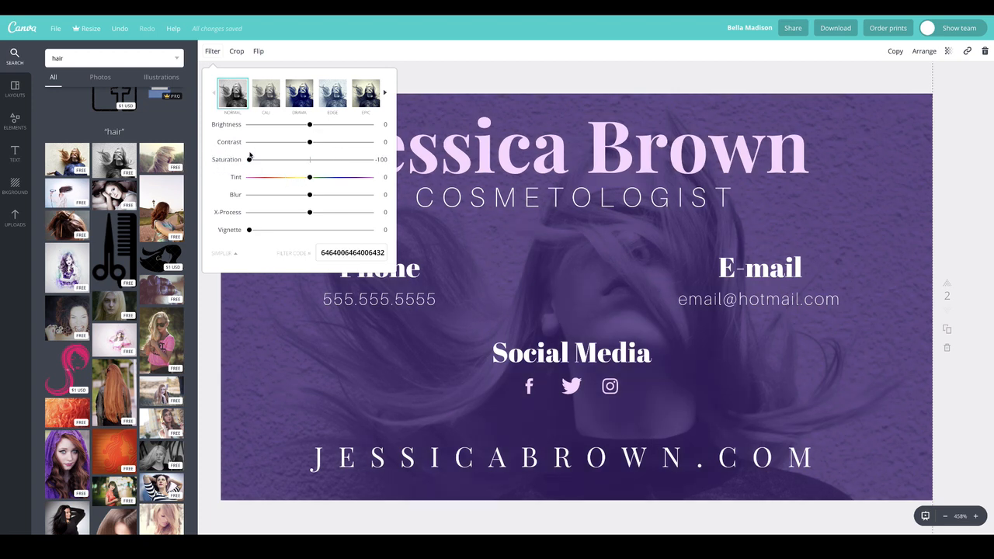
left_click_drag(308, 143, 327, 145)
left_click(317, 142)
Step: Lower the photo's brightness to −21, add a strong edge vignette, and go to Elements
left_click(298, 126)
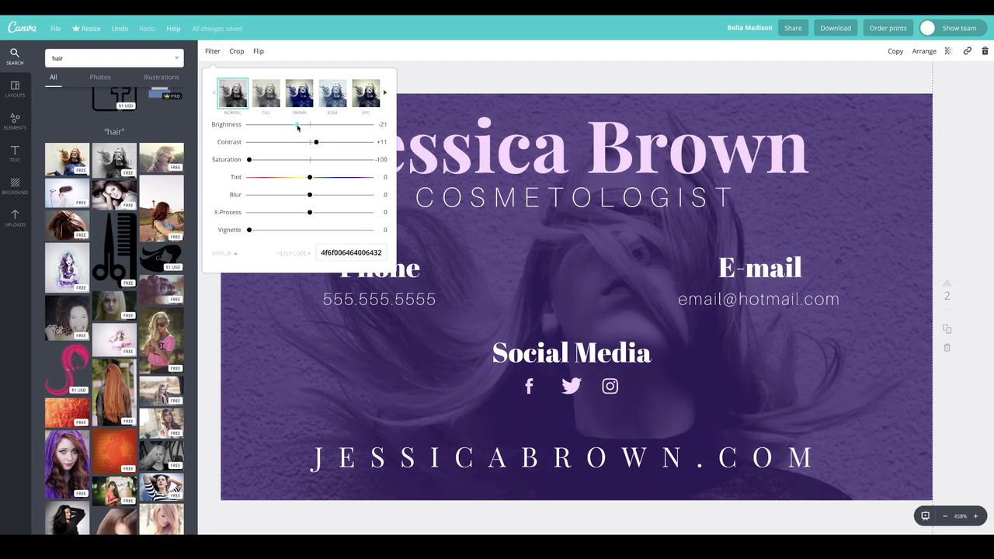
left_click_drag(310, 231, 368, 230)
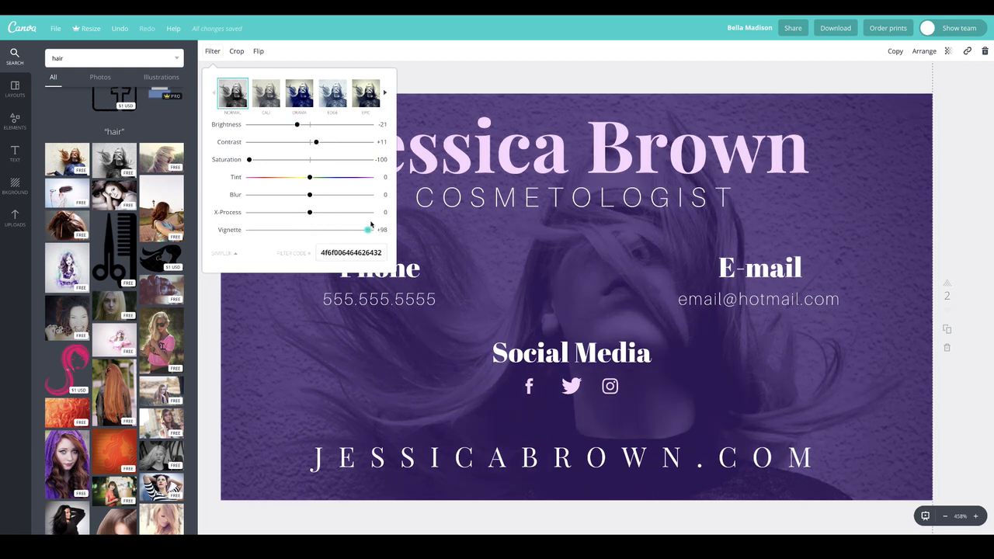
key("Delete")
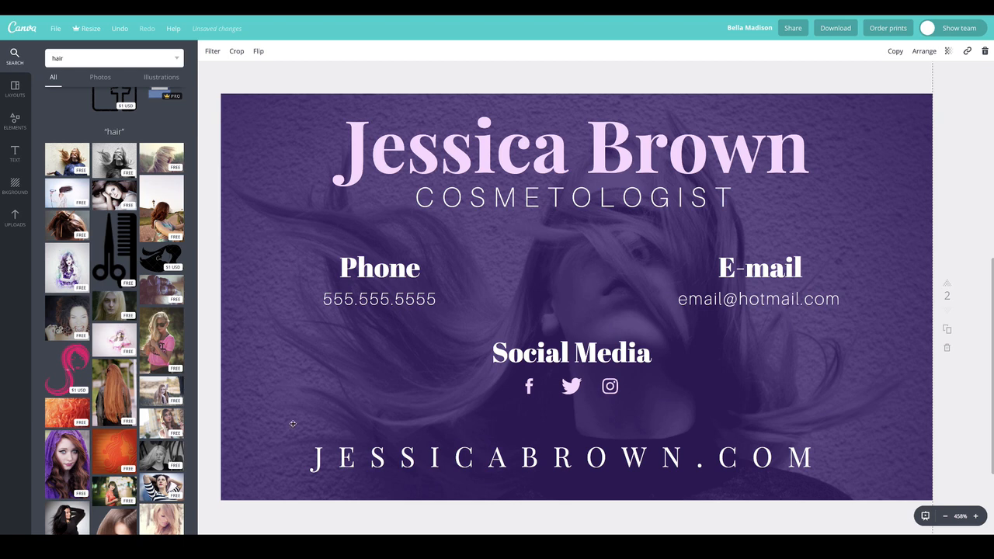
left_click(22, 118)
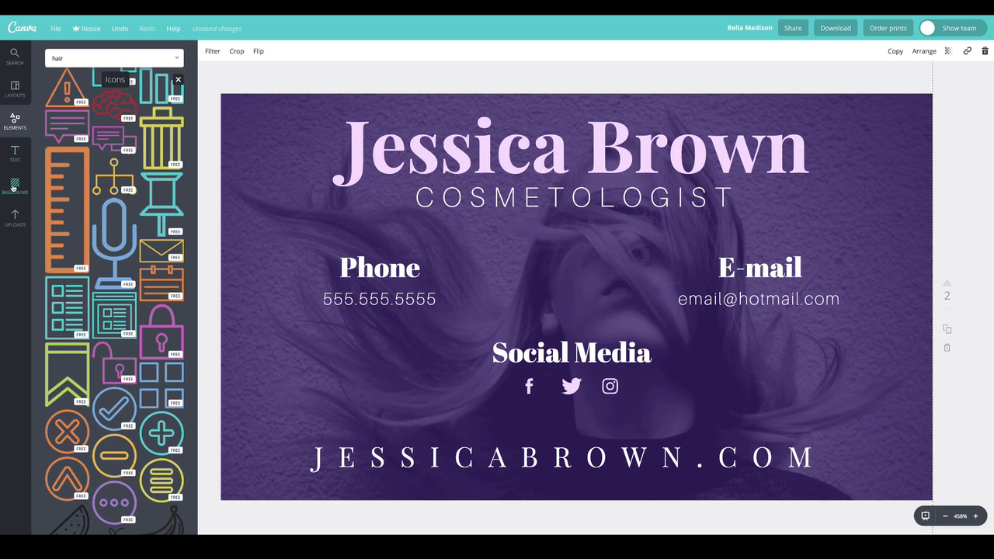
Step: Switch between Layouts and Elements, then leave the Icons view for the Elements category tiles
left_click(15, 91)
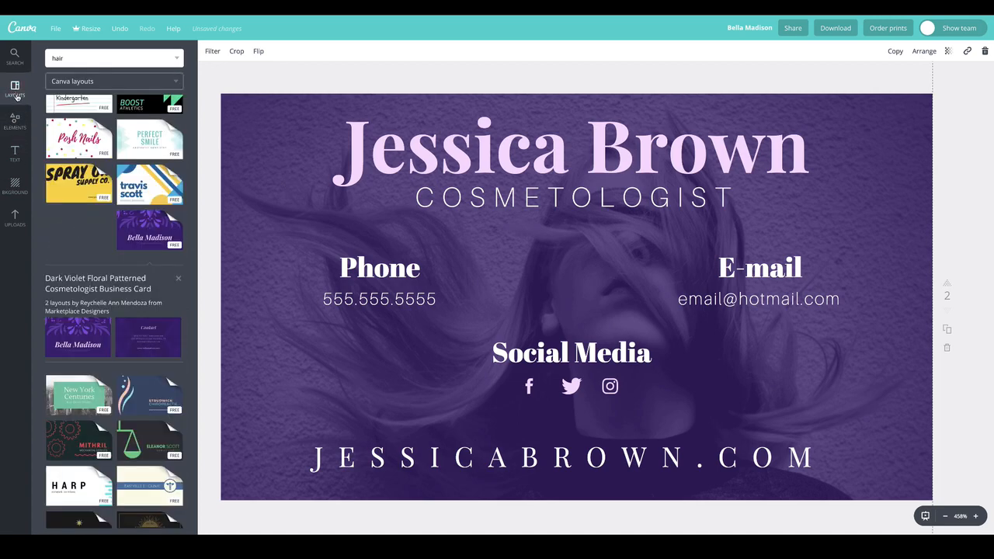
left_click(15, 121)
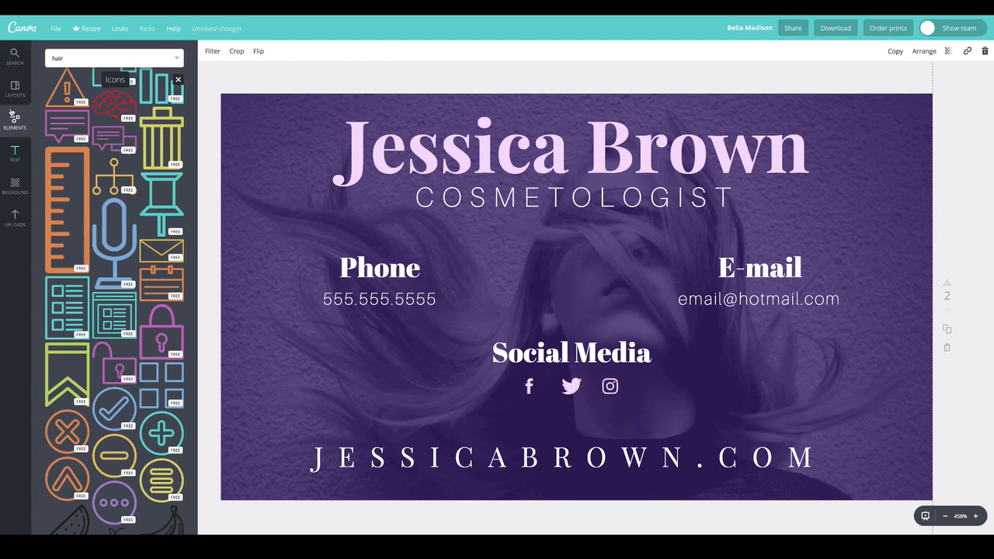
left_click(13, 92)
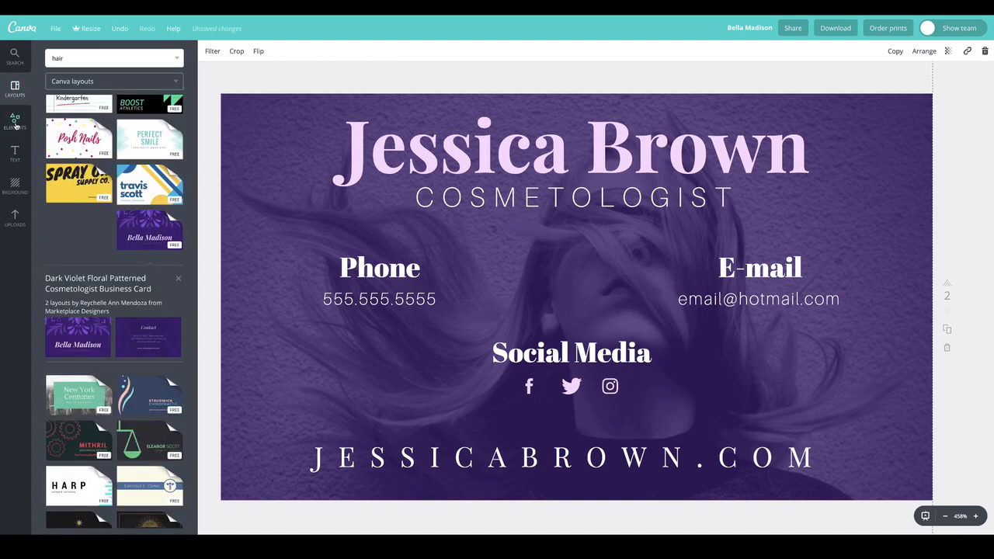
left_click(15, 124)
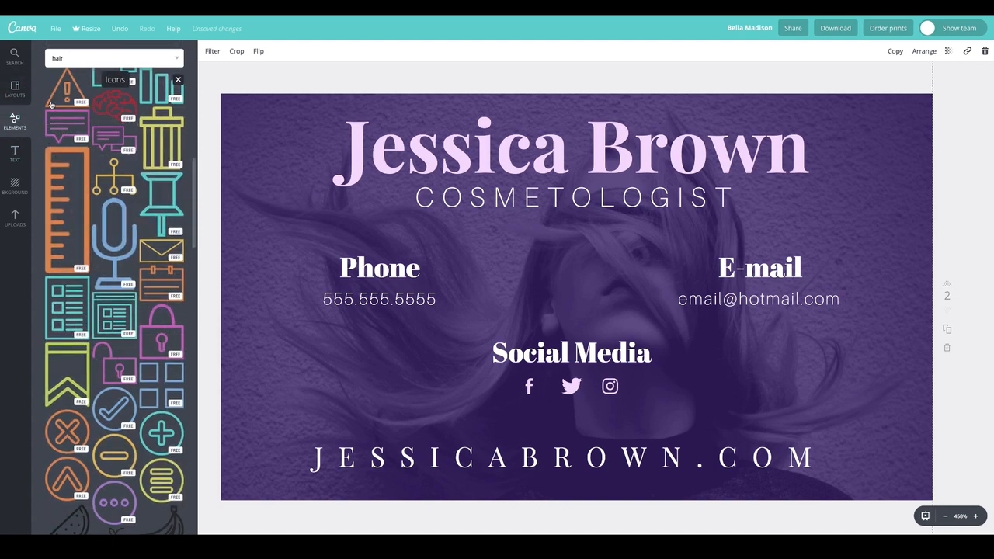
left_click(178, 80)
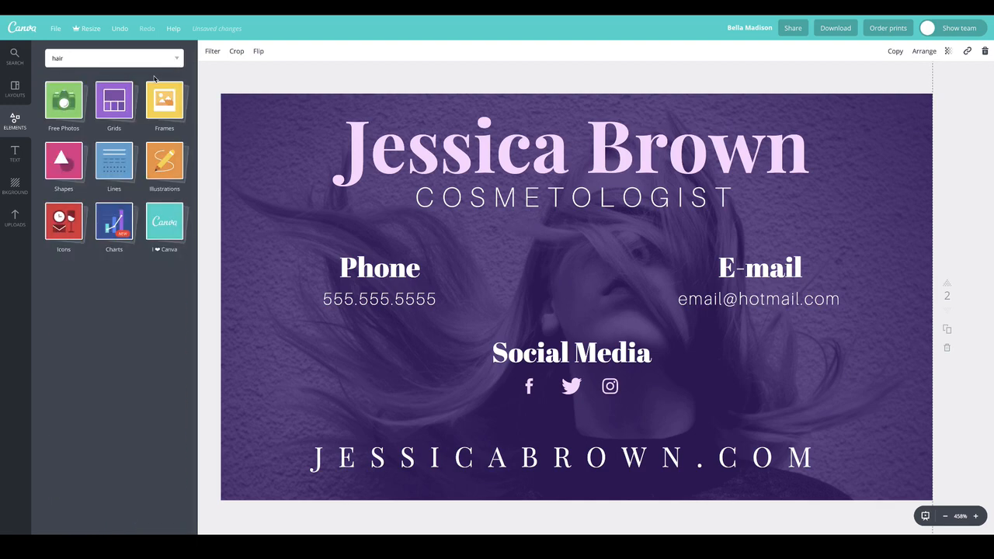
left_click(110, 58)
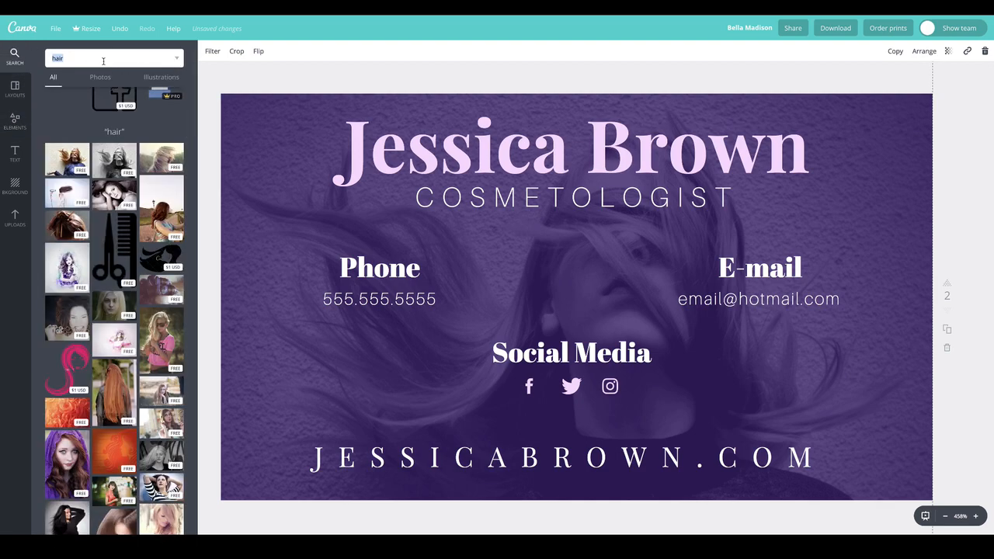
left_click(14, 118)
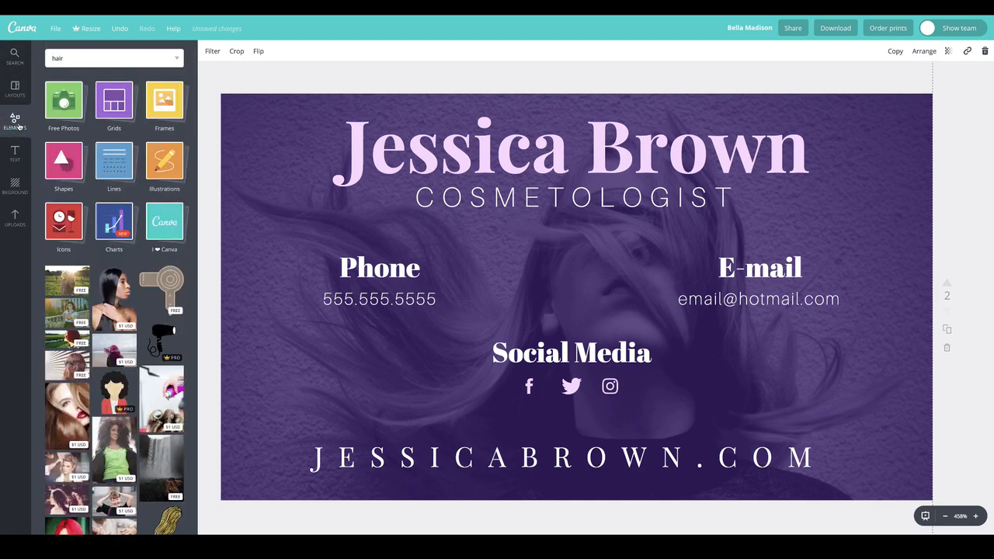
Step: Add a white square from Shapes and resize it into a full-width bar at the card's bottom
left_click(64, 162)
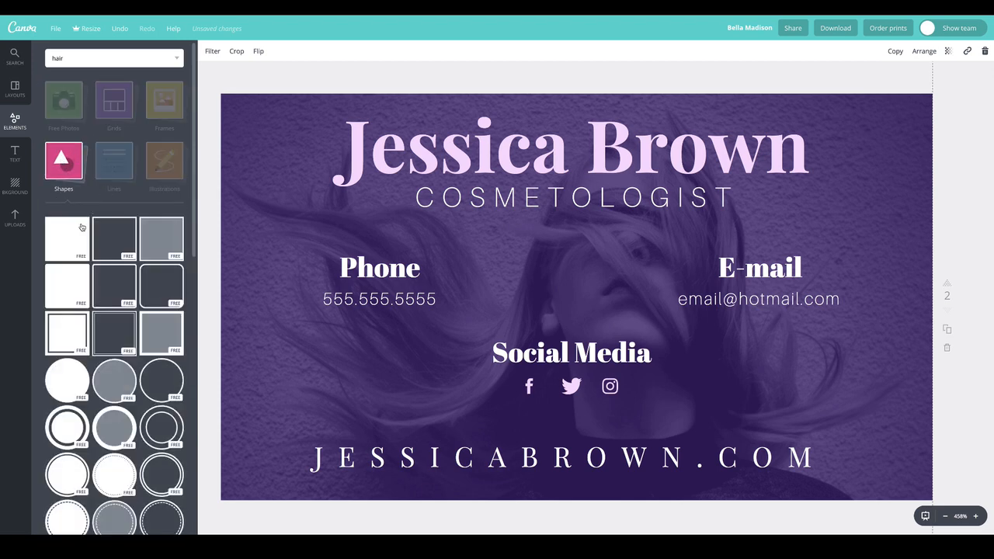
left_click_drag(160, 195, 630, 282)
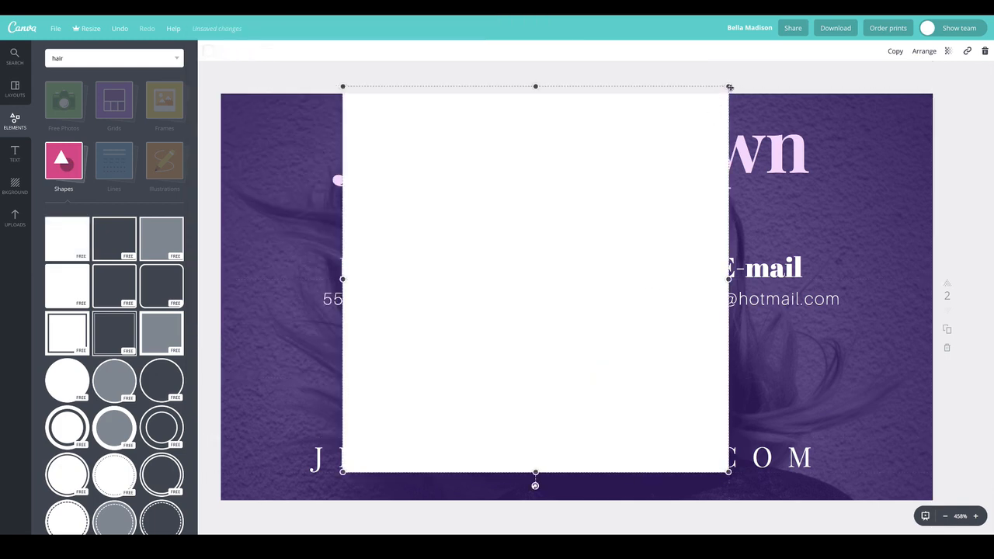
left_click_drag(728, 86, 984, 444)
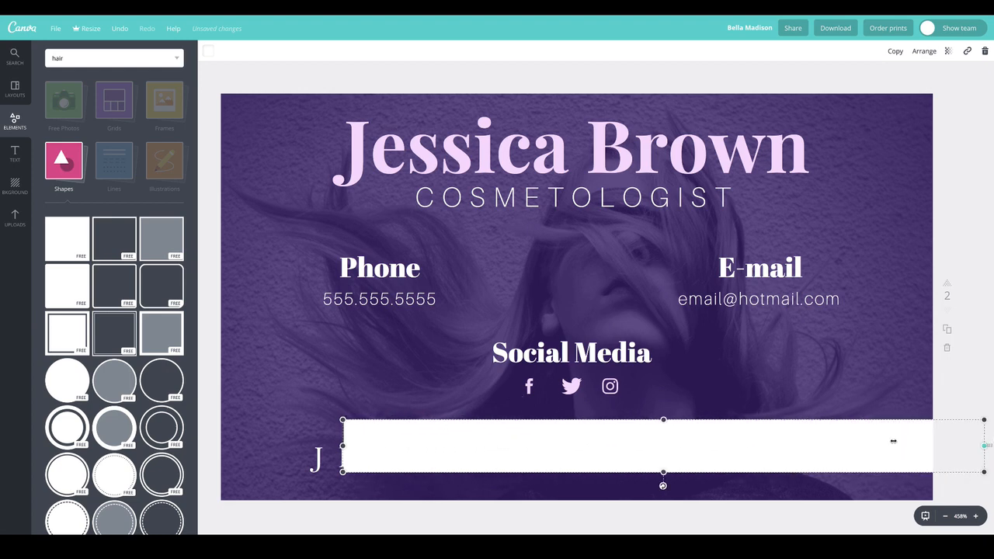
left_click_drag(342, 446, 177, 429)
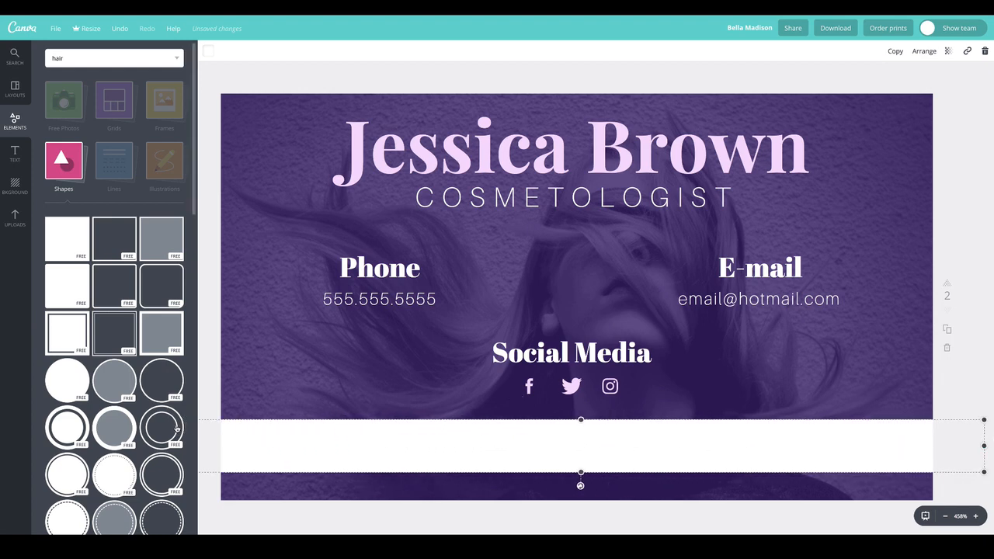
left_click_drag(368, 448, 369, 459)
Step: Test the bar's layer order with Arrange, leaving it in front over the web address
left_click(923, 51)
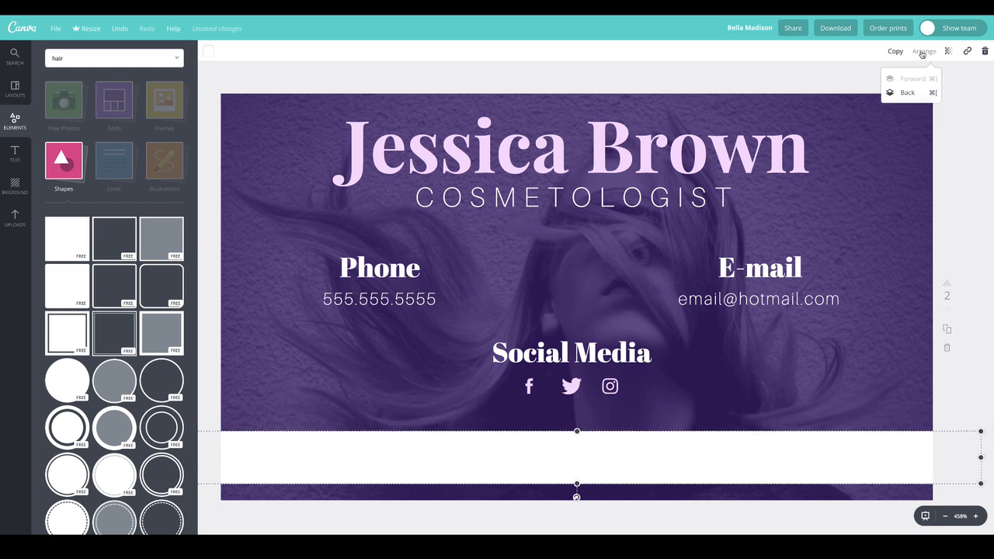
left_click(907, 93)
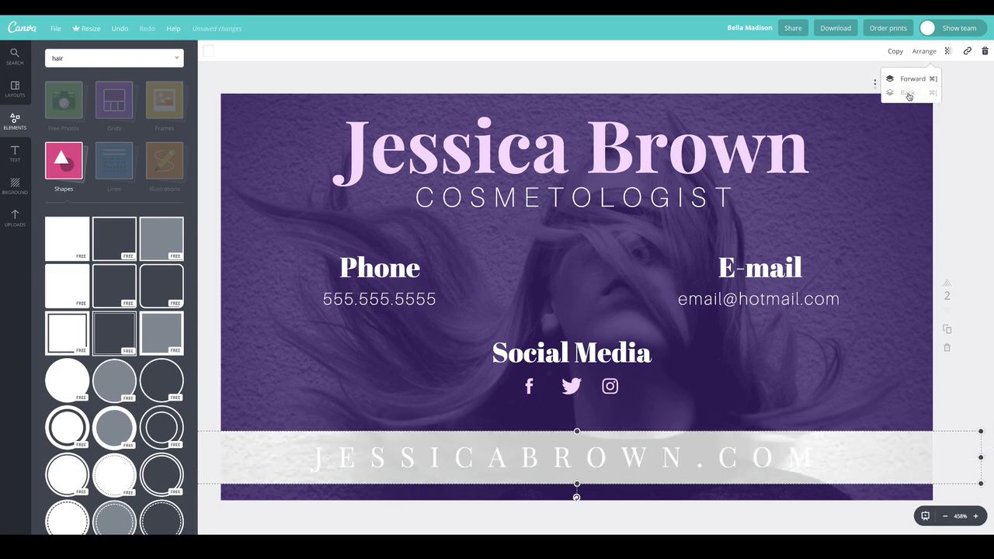
left_click(913, 80)
left_click(671, 458)
left_click(917, 130)
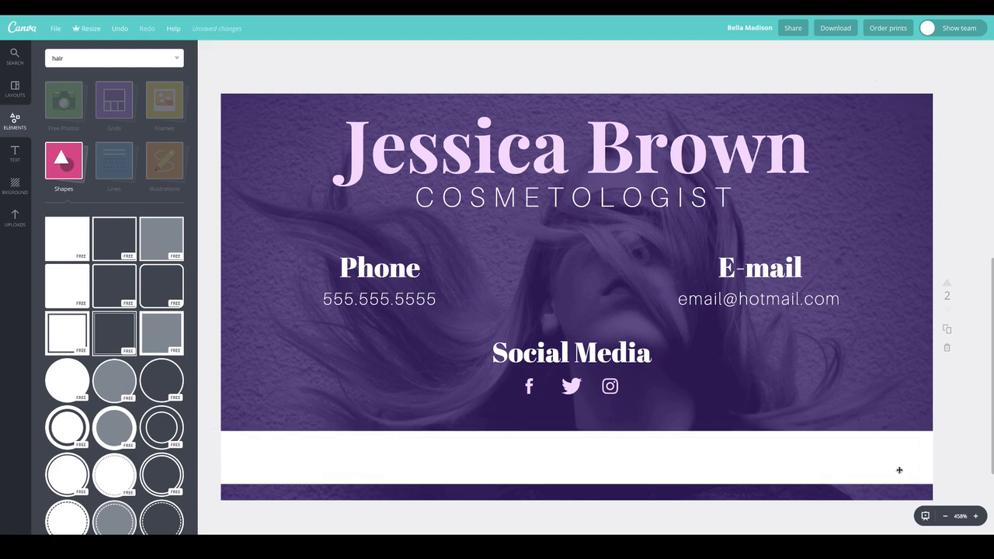
left_click(916, 439)
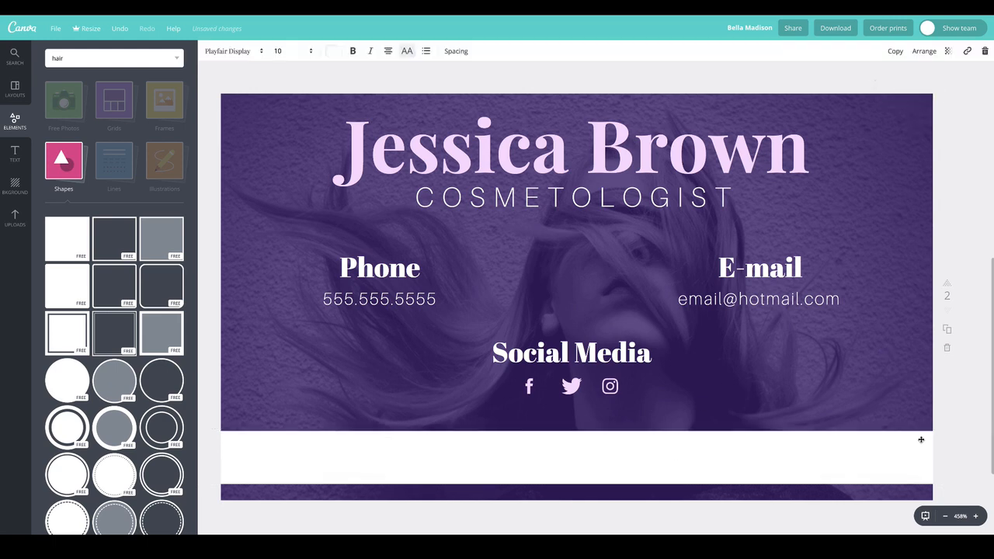
left_click(925, 442)
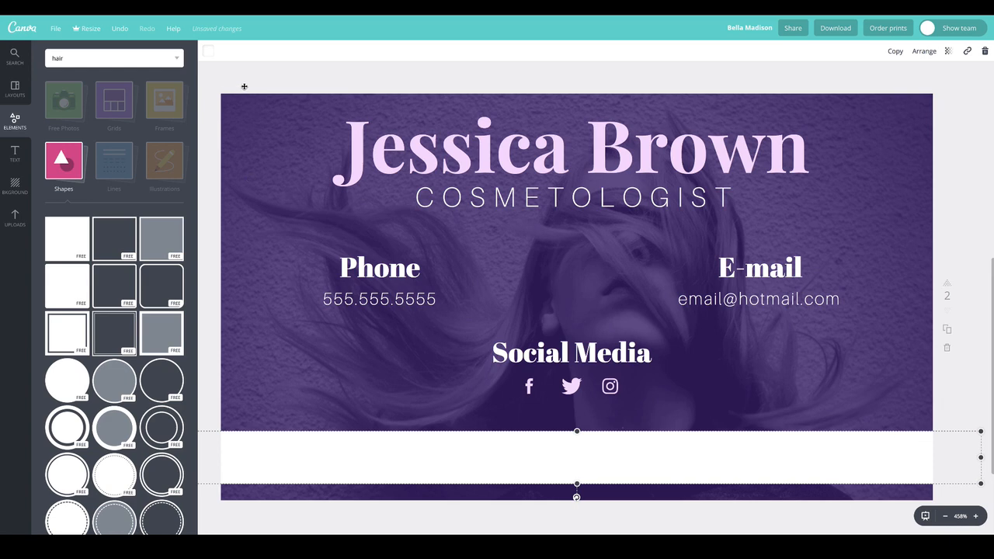
left_click(214, 246)
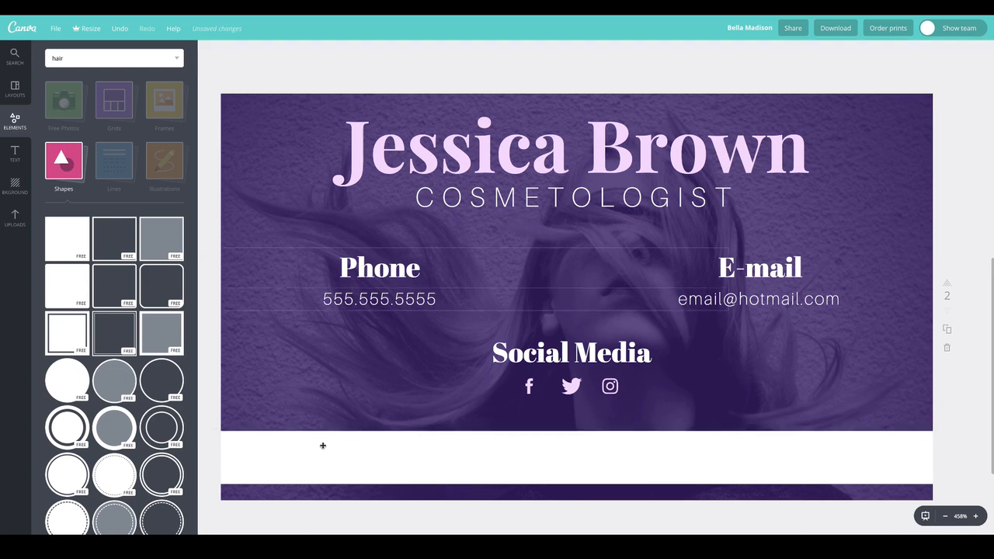
triple_click(566, 456)
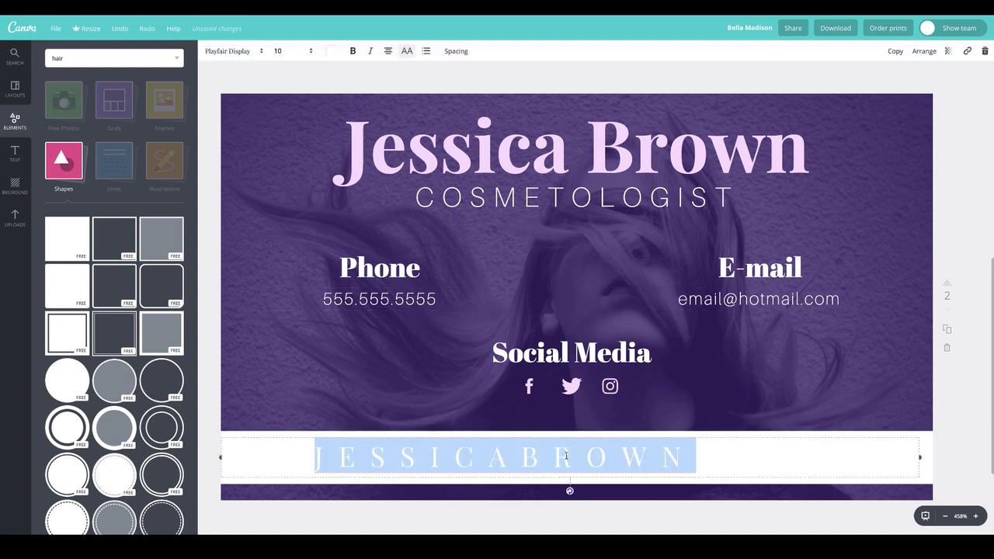
left_click(330, 52)
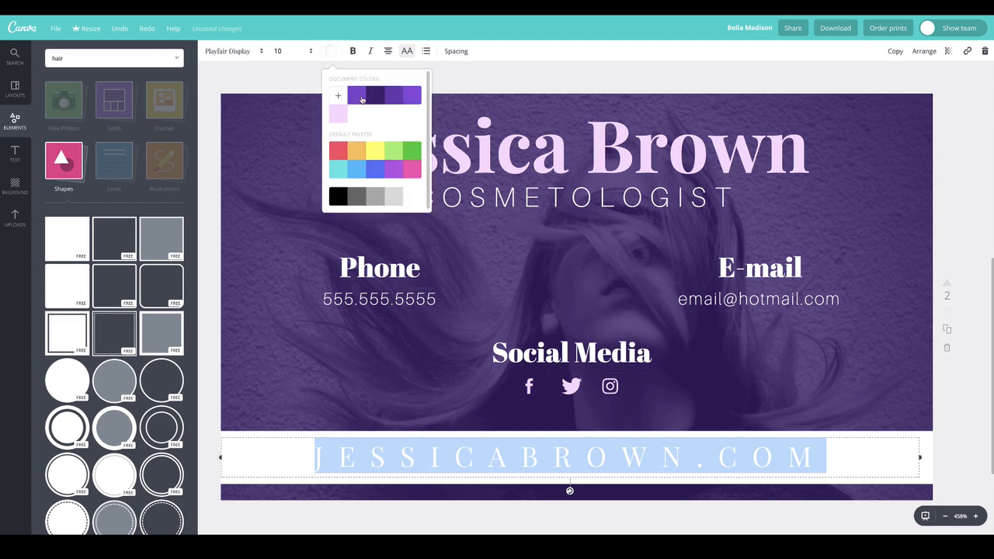
left_click(376, 97)
left_click(245, 73)
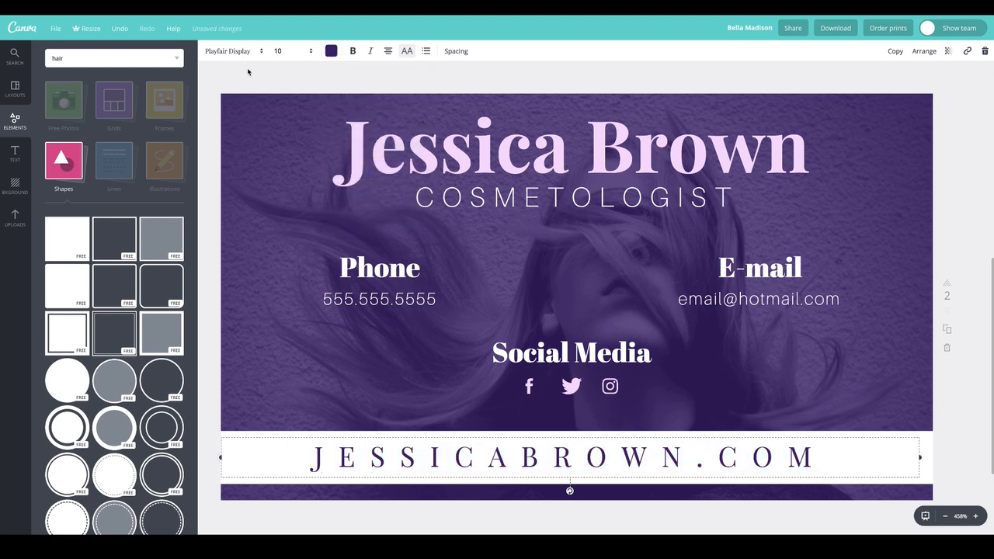
left_click(249, 67)
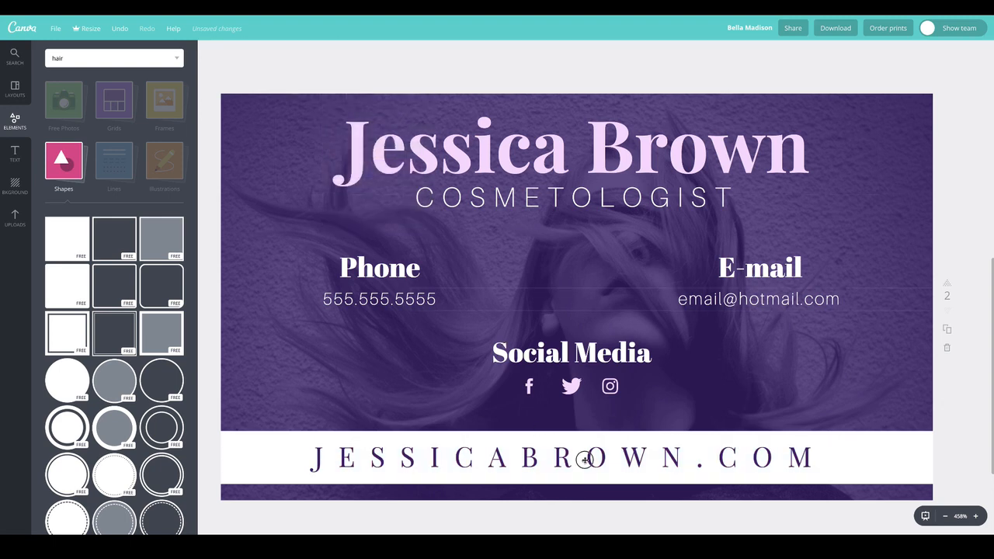
Step: Reselect the web address, then select the white band behind it
double_click(495, 455)
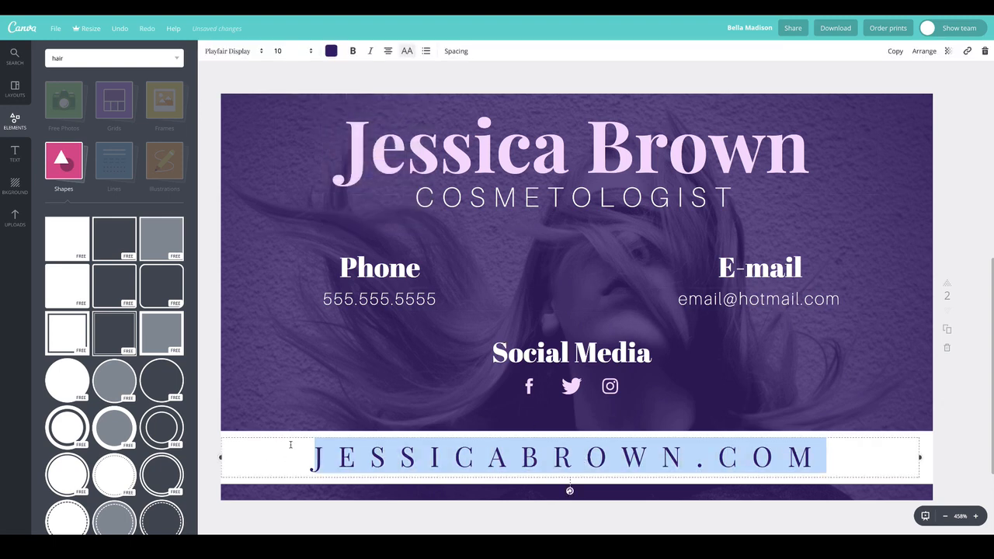
left_click(931, 442)
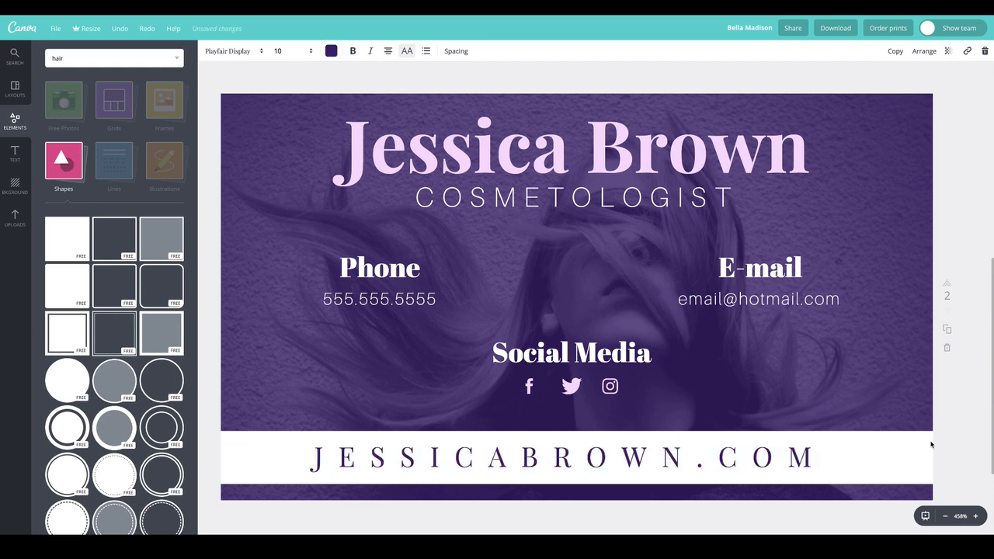
left_click(925, 442)
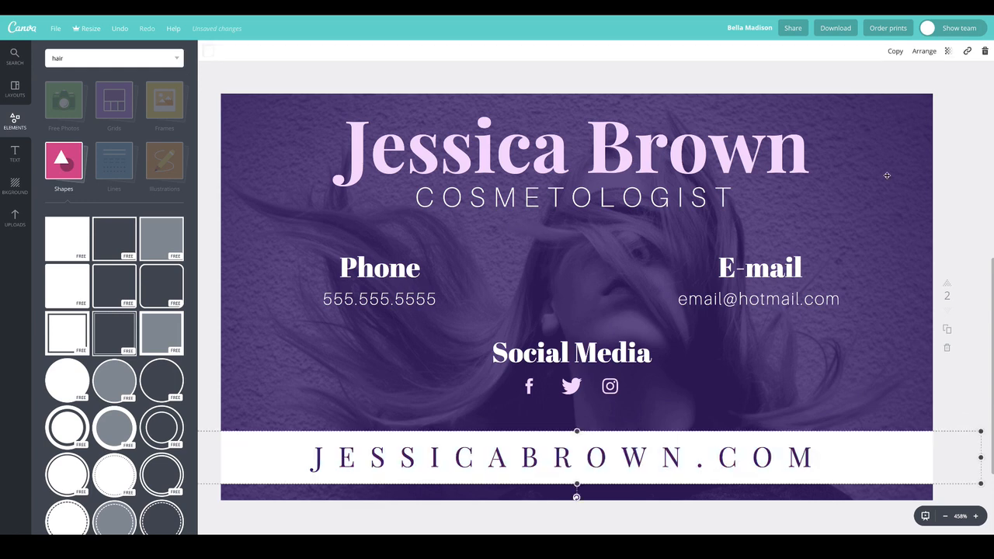
Step: Set the white band's transparency to roughly 61–68 so the purple photo shows through
left_click(949, 50)
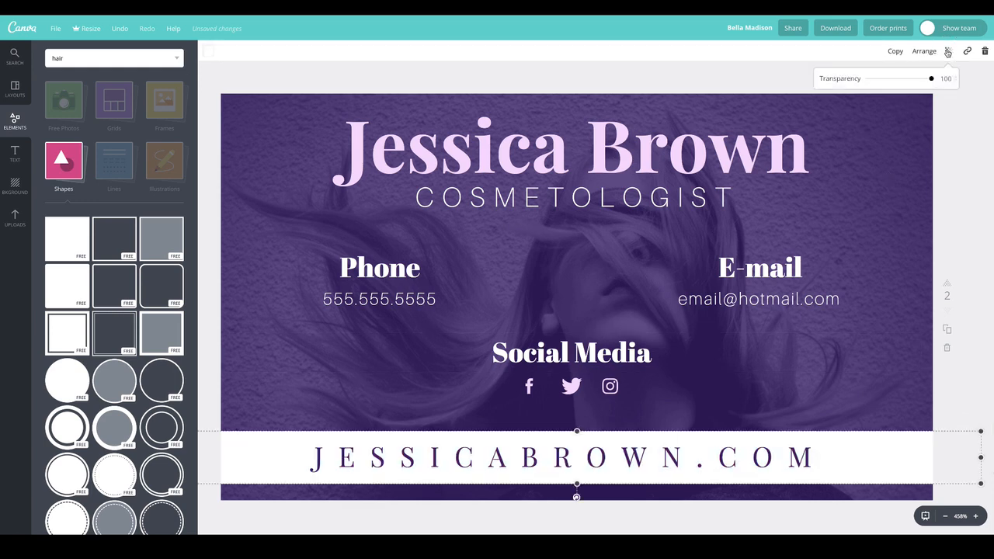
left_click(918, 78)
left_click_drag(918, 79, 907, 76)
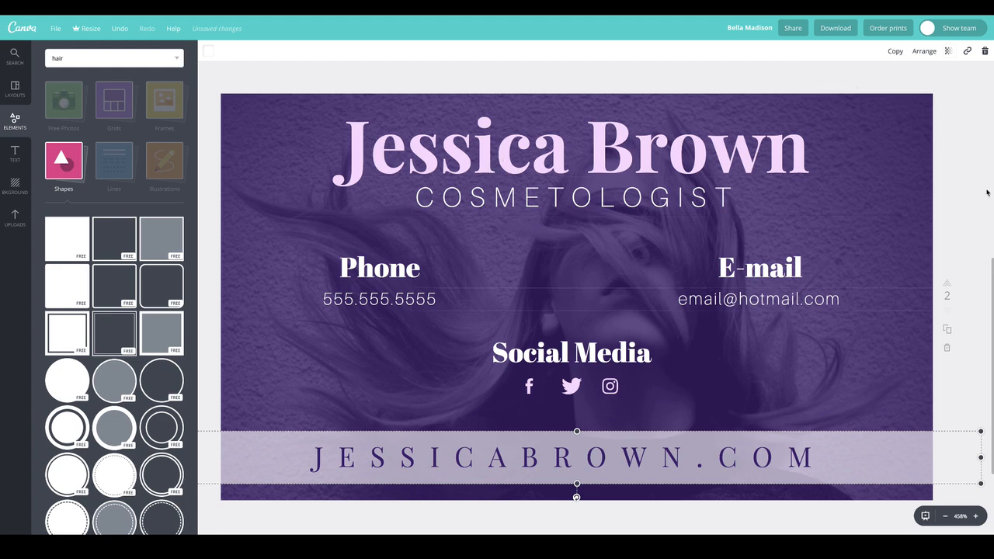
left_click(969, 233)
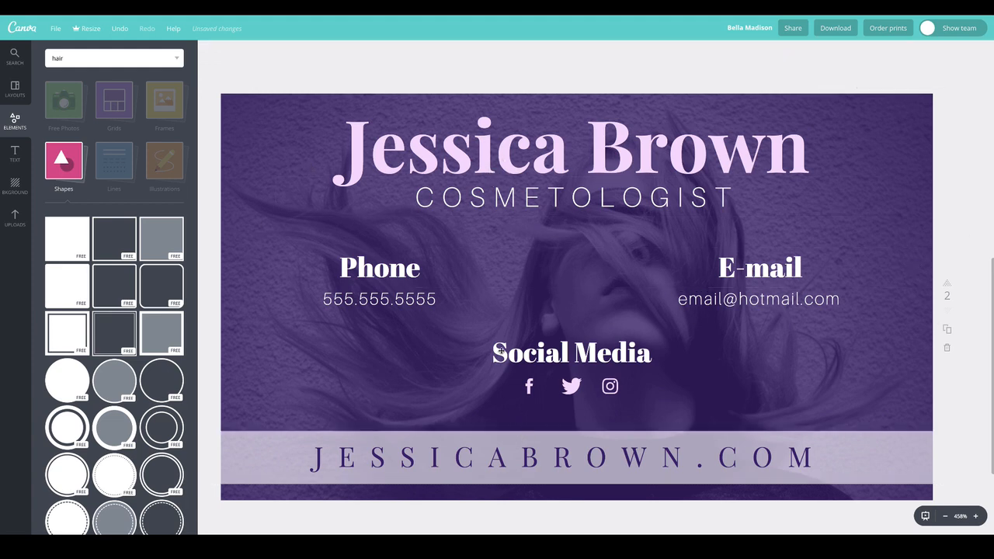